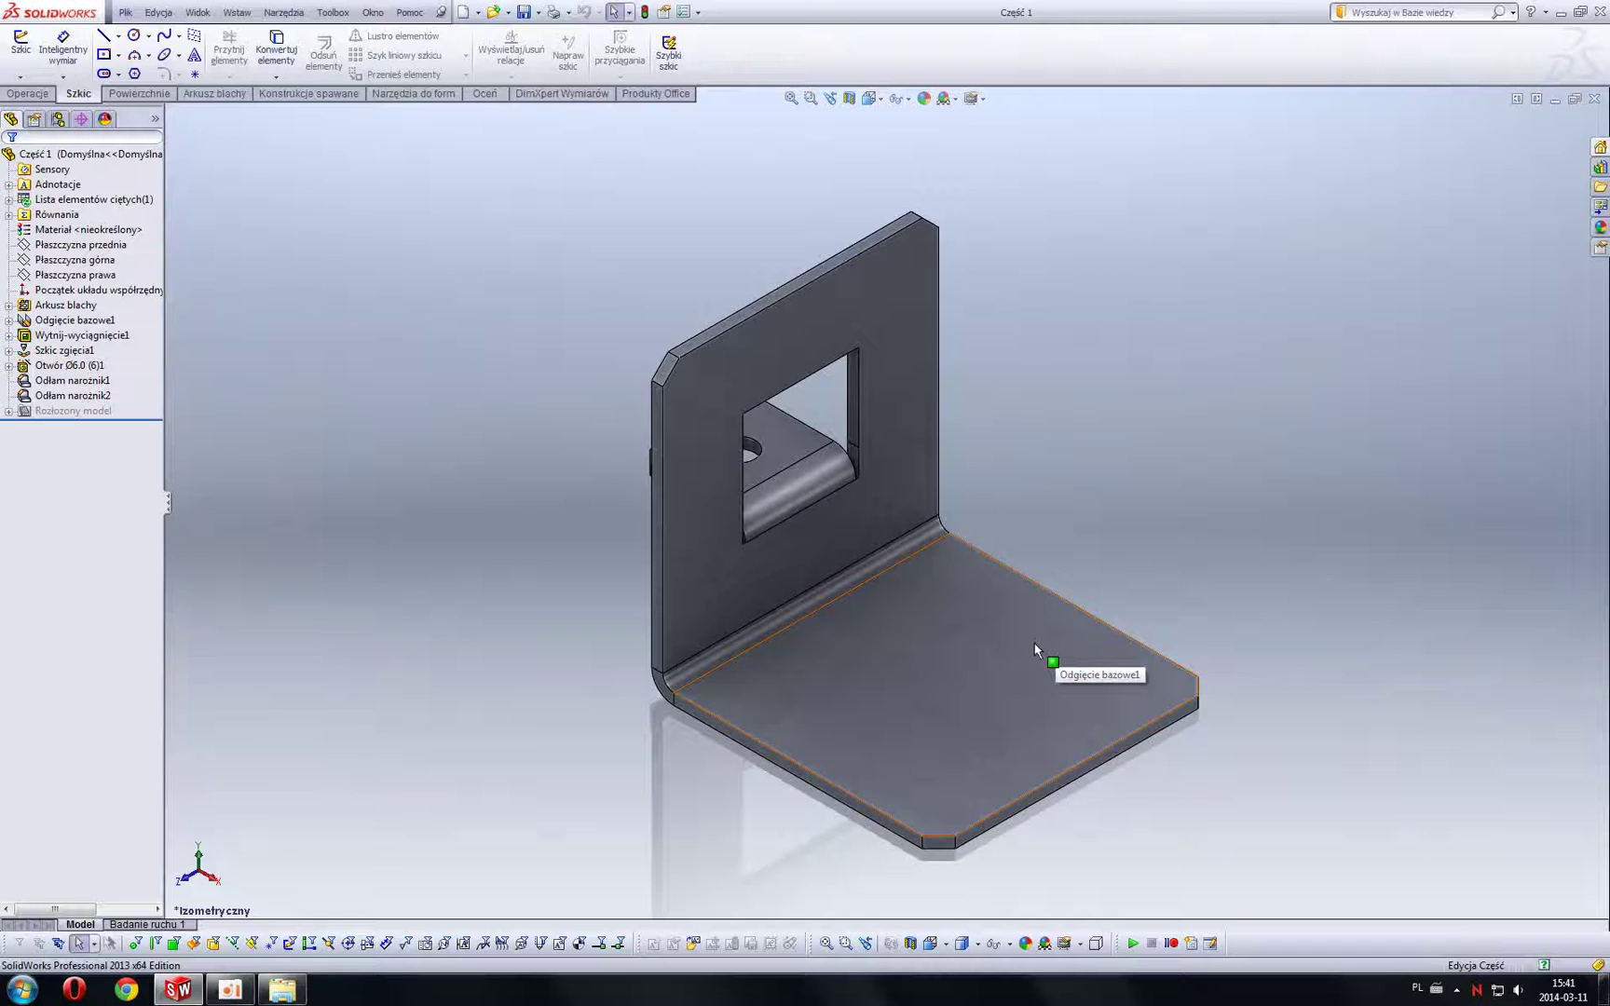
Inspect the finished L-bracket and its holed tab from several angles, then start a new document
mouse_move(902, 603)
middle_down()
mouse_move(1064, 587)
mouse_move(1060, 628)
mouse_move(934, 575)
middle_up()
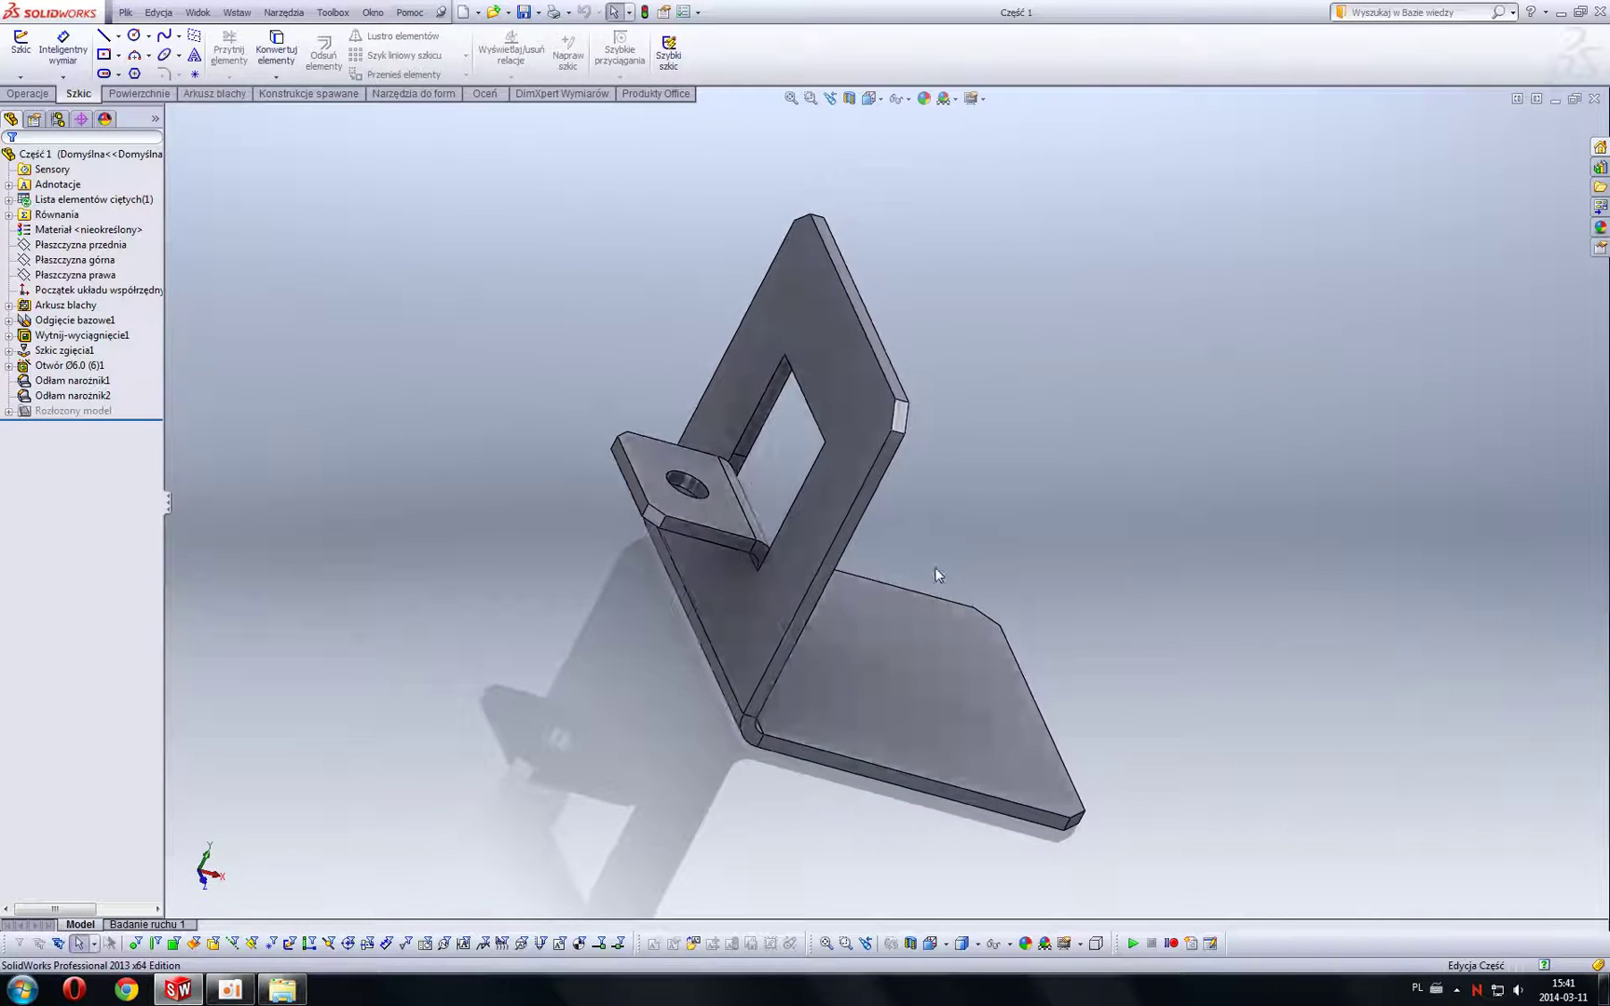
scroll(934, 575, down, 5)
scroll(873, 586, down, 5)
scroll(822, 587, up, 5)
scroll(572, 502, down, 5)
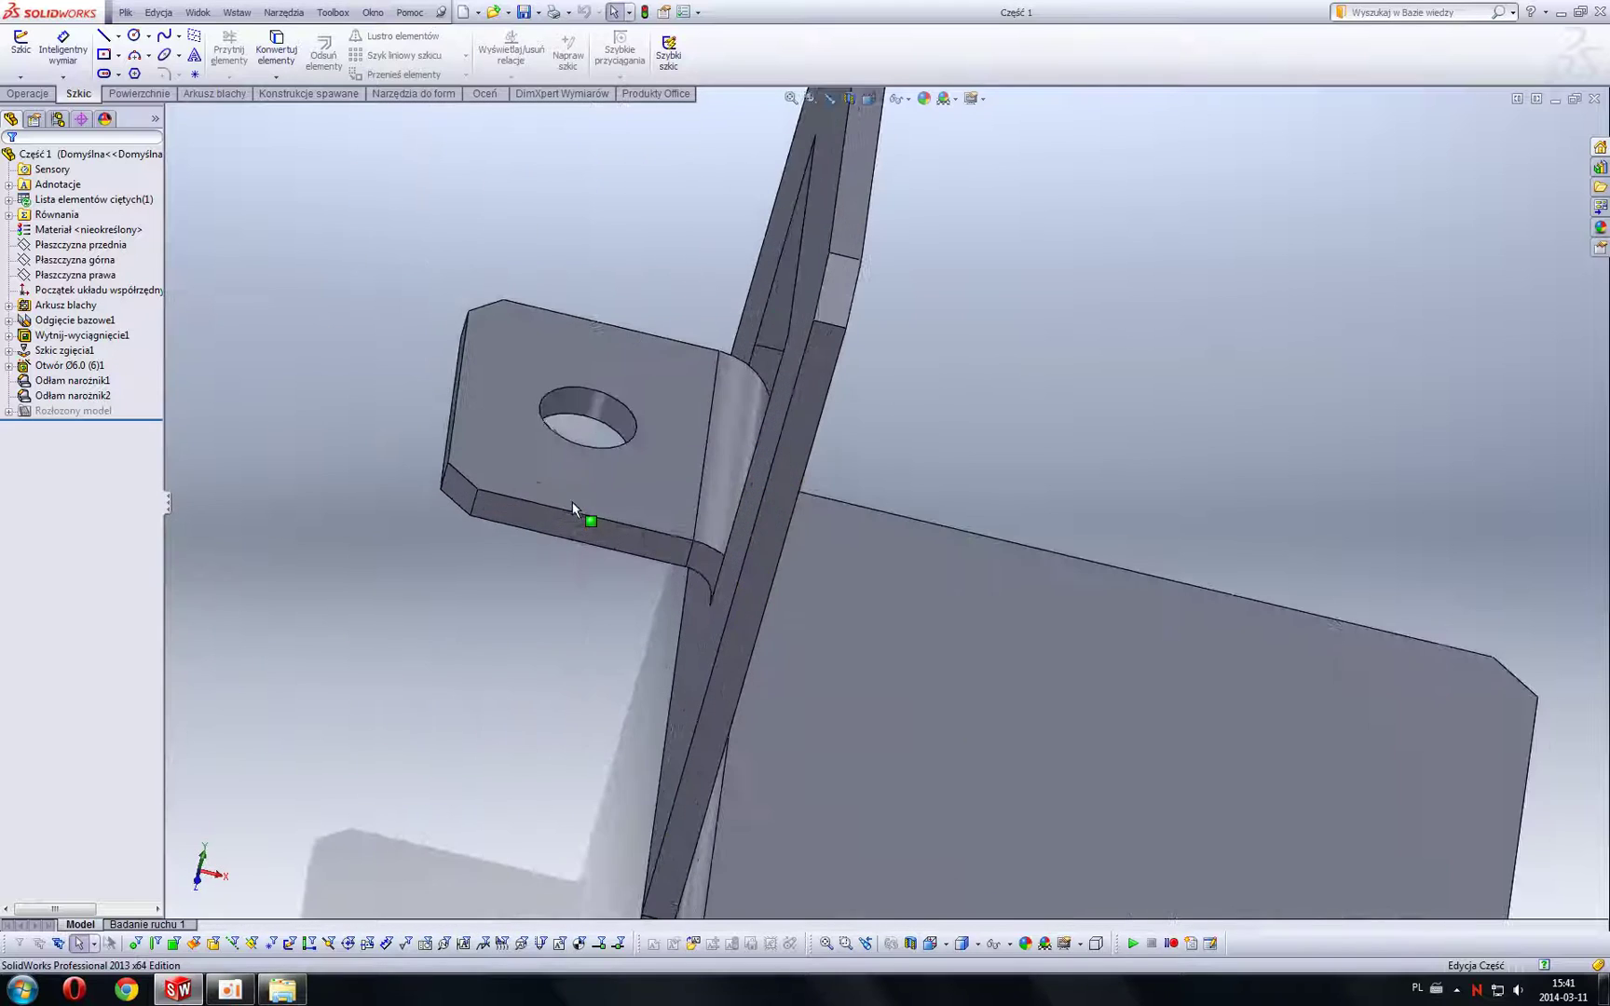
scroll(572, 502, down, 2)
click(625, 485)
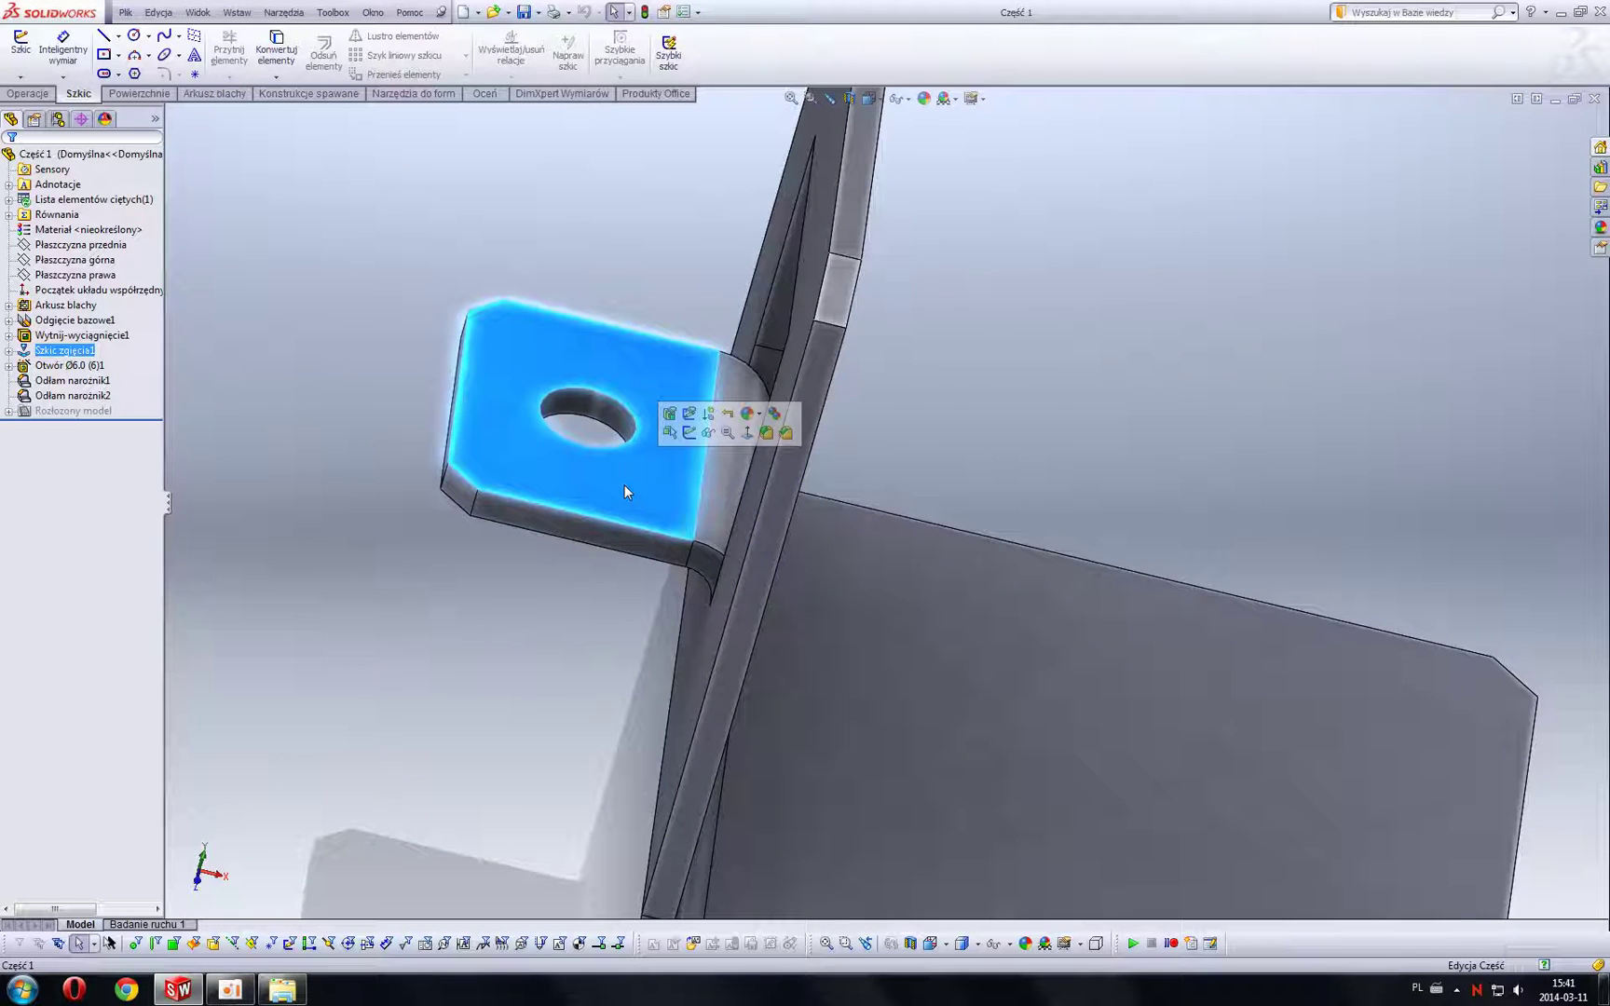
scroll(624, 484, up, 5)
middle_drag(637, 511, 773, 503)
click(511, 384)
click(463, 12)
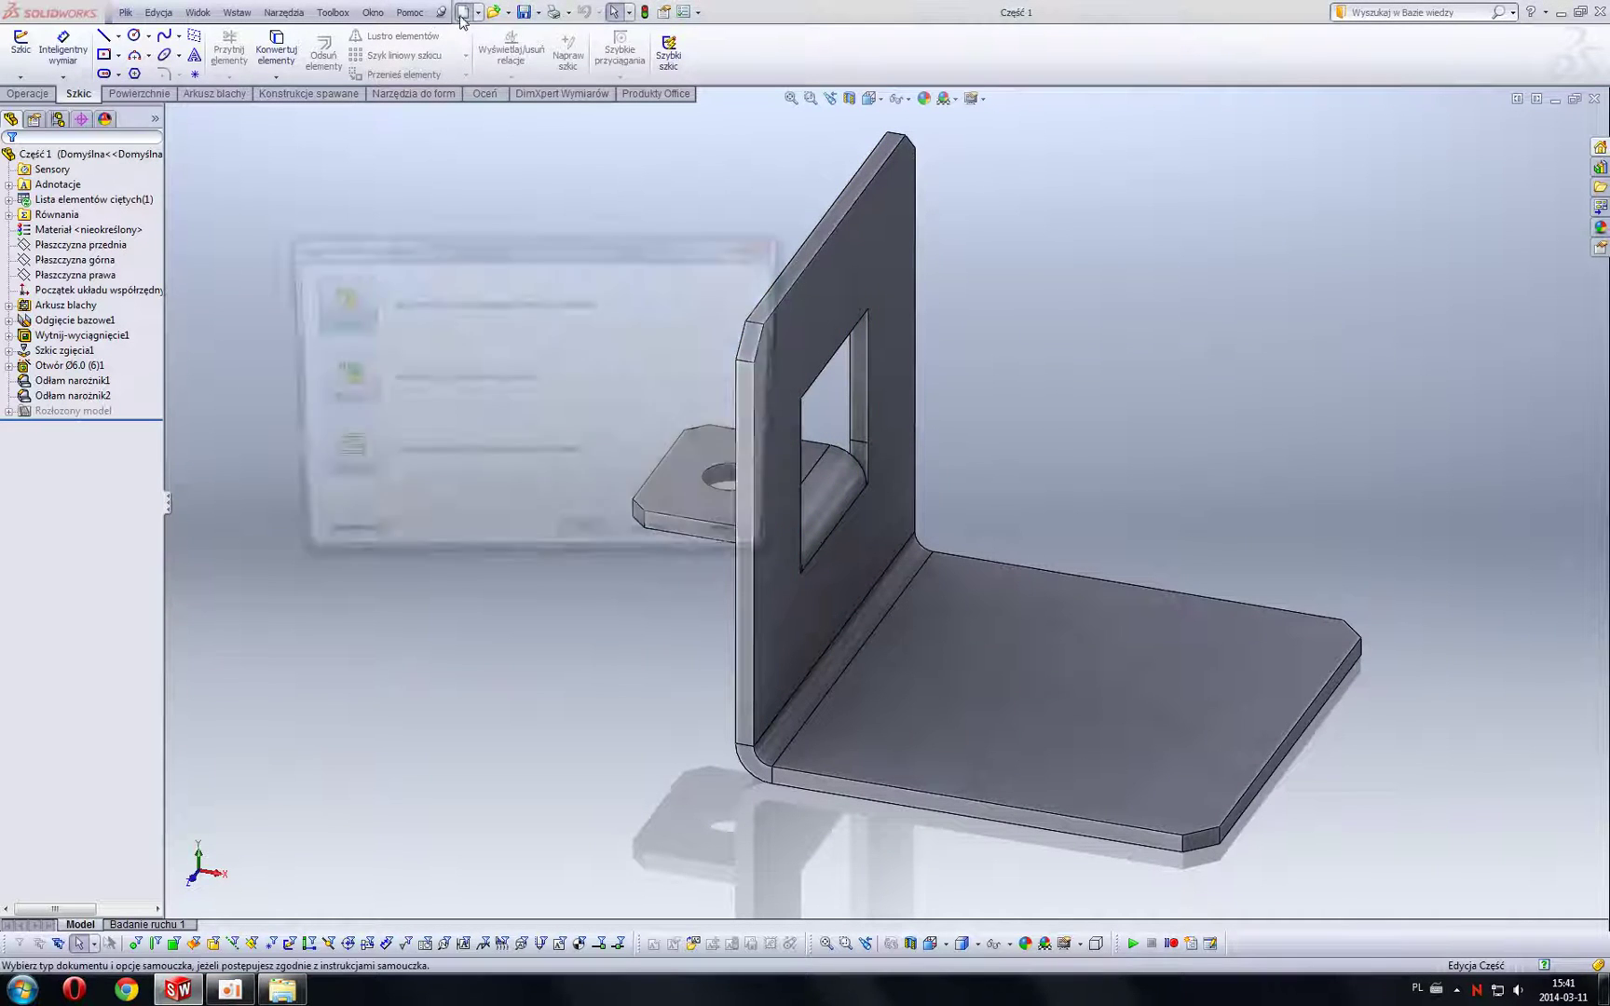
Create a new part and sketch an L of a vertical and a horizontal line on the Right Plane
click(587, 542)
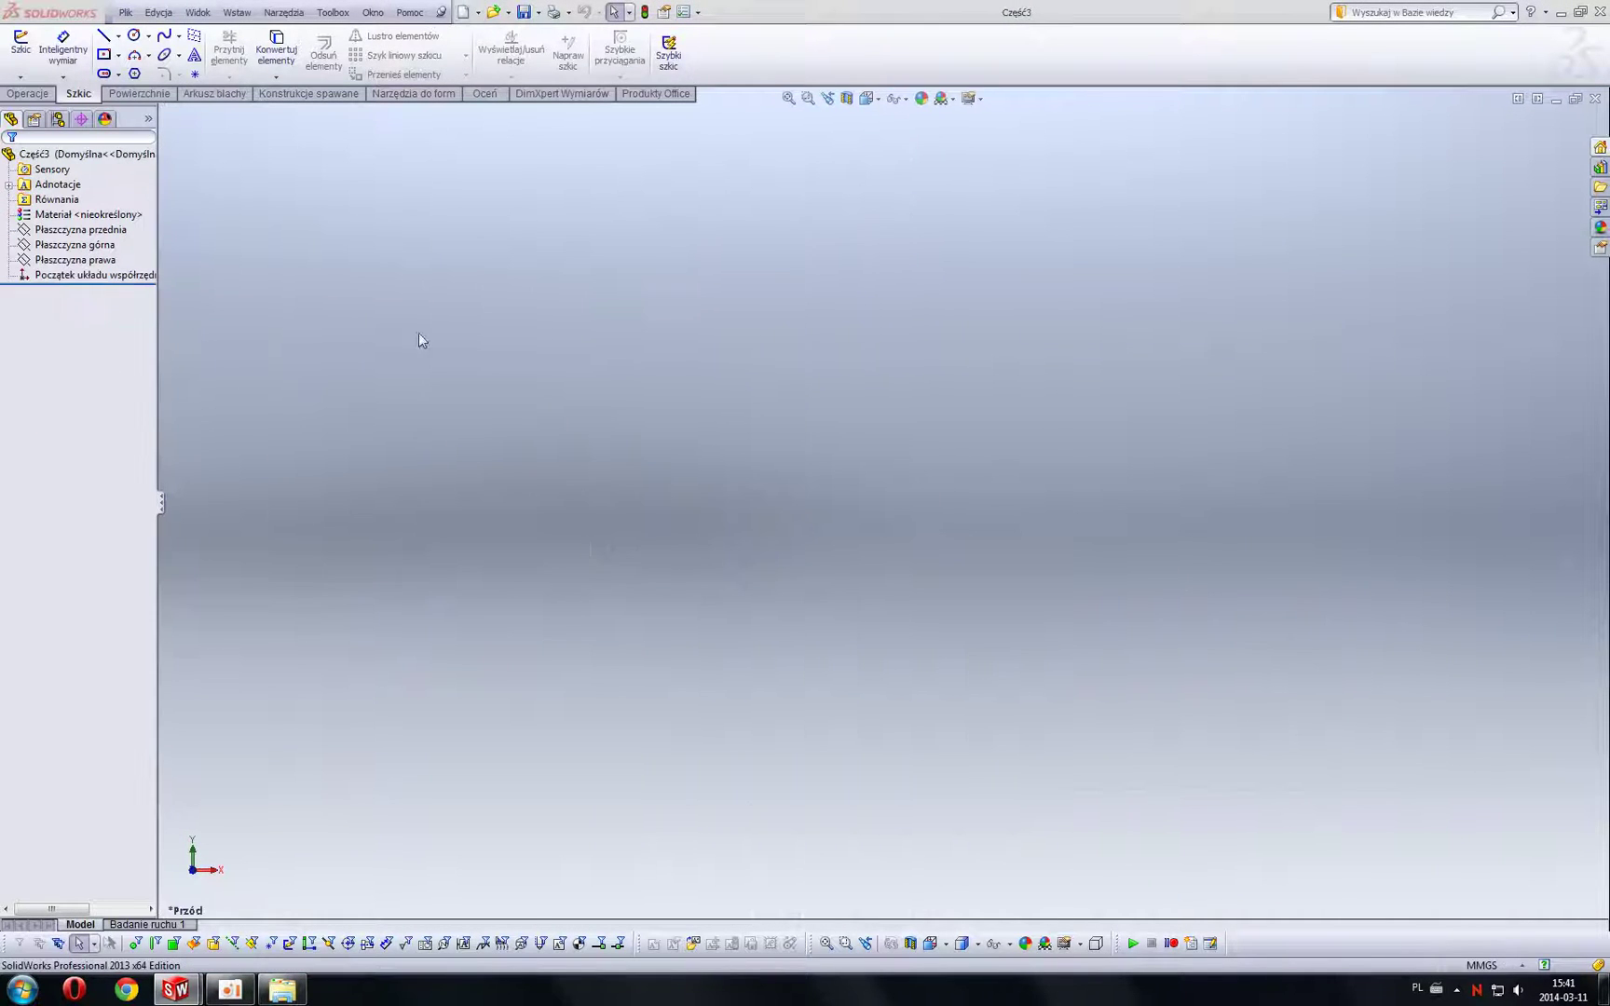
click(93, 246)
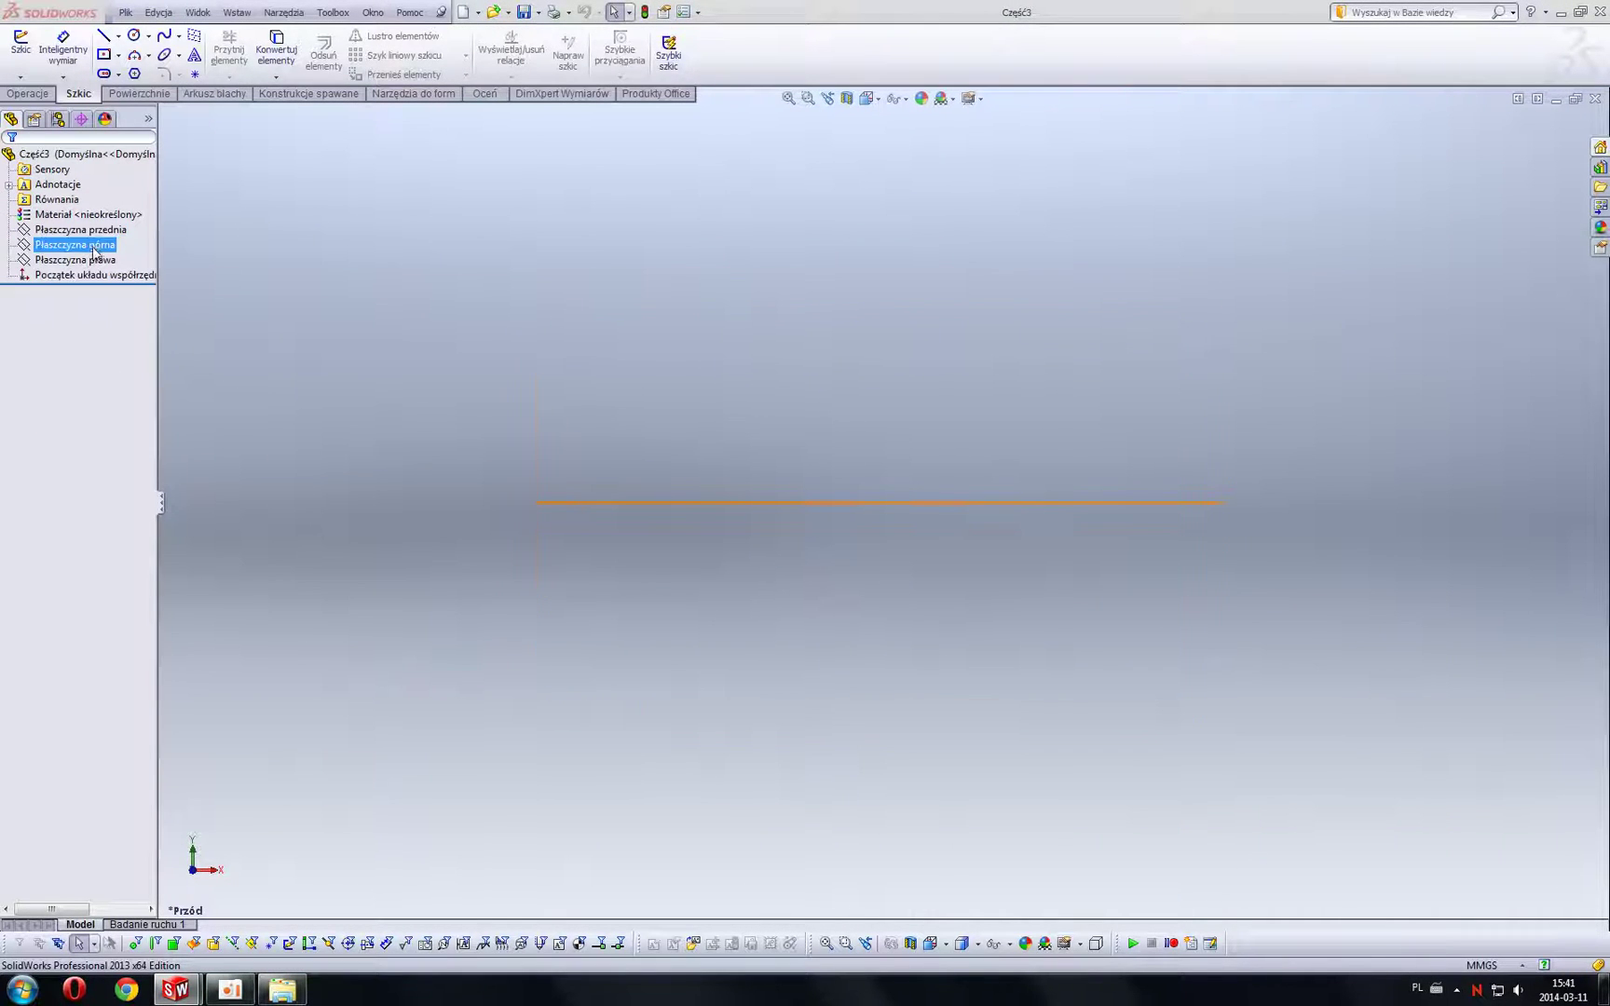
click(104, 36)
click(880, 502)
click(880, 656)
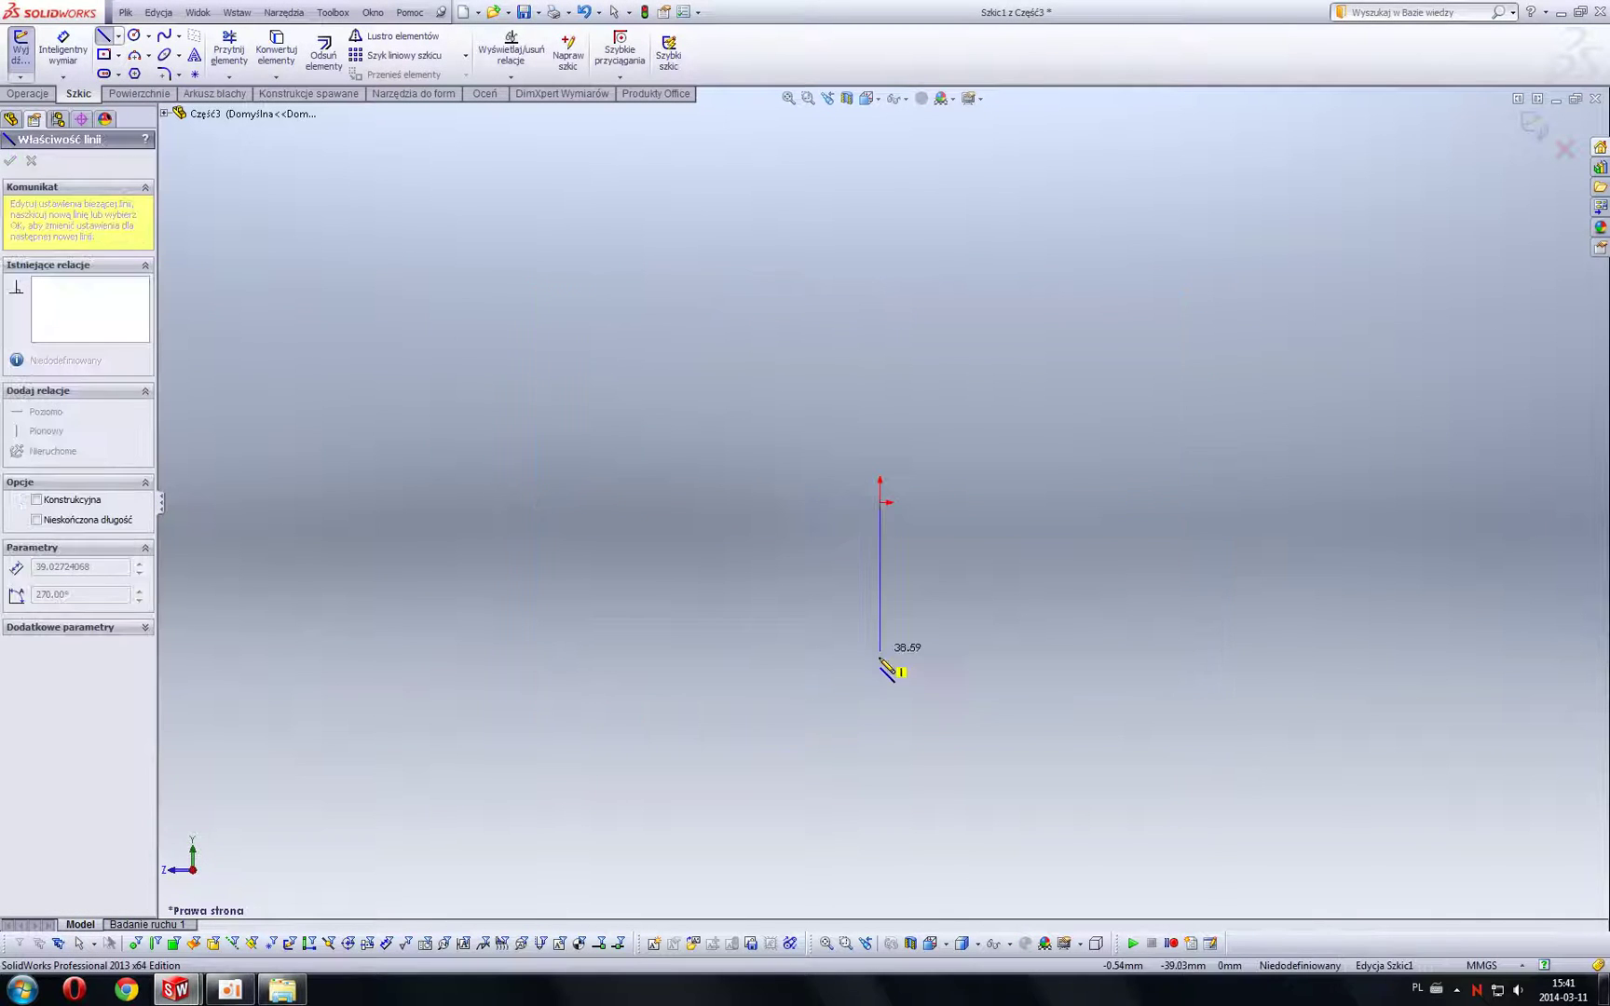
click(1029, 657)
key(Escape)
Dimension both legs of the L sketch to 50 mm
click(62, 48)
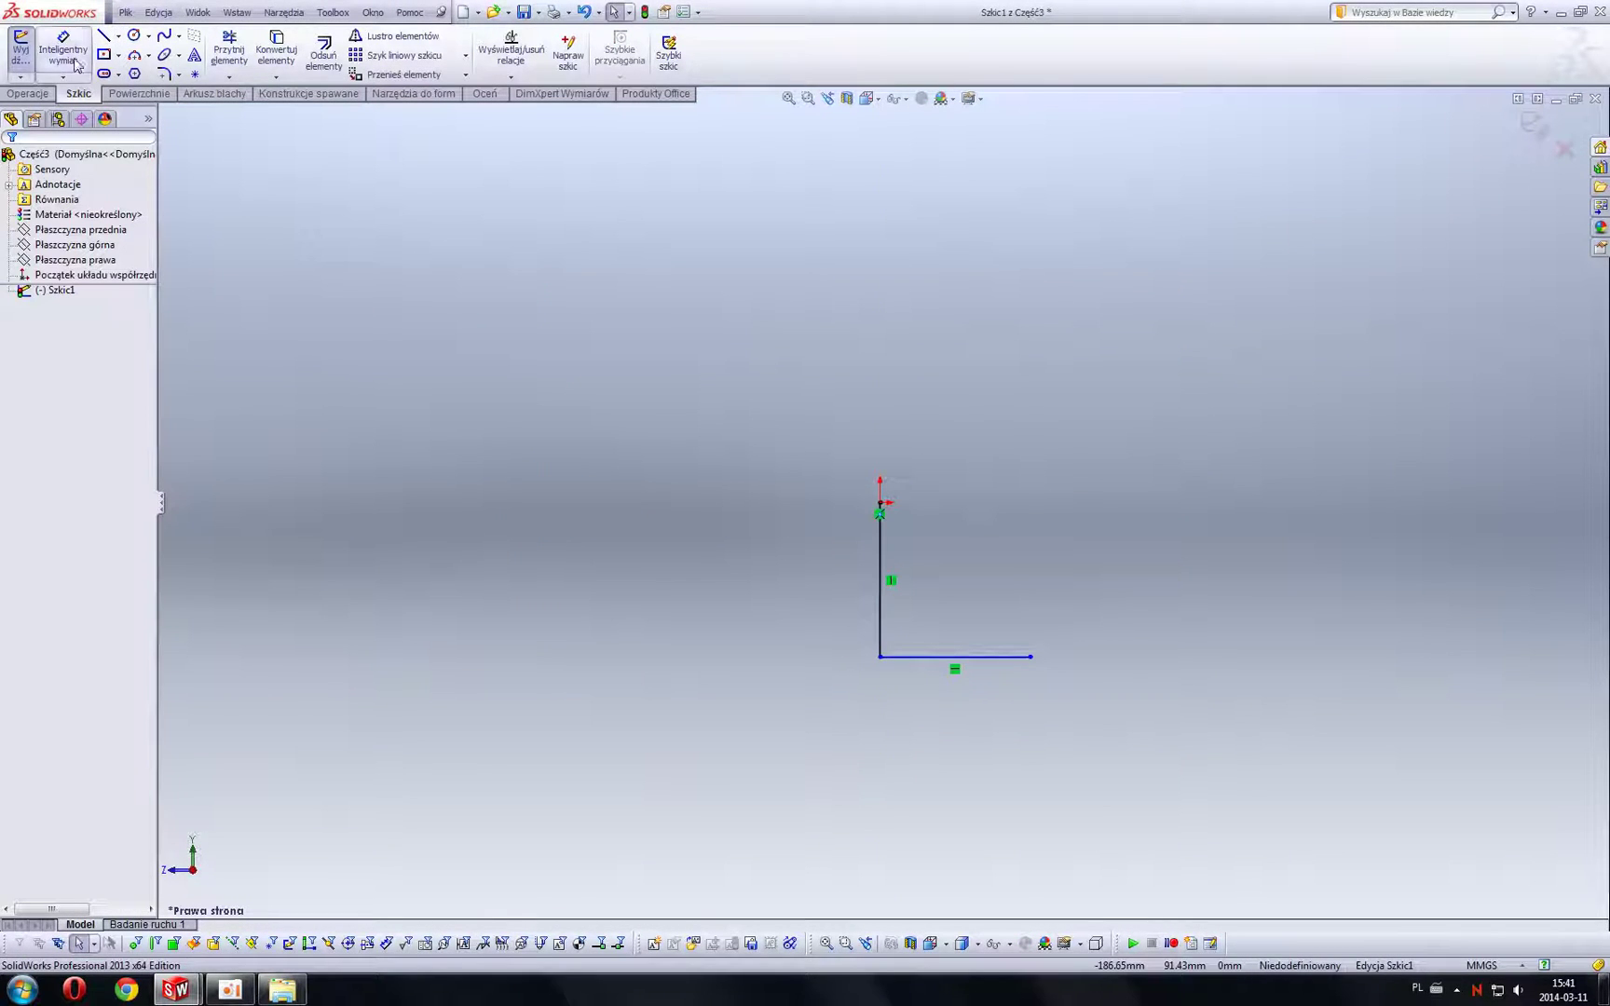
click(879, 559)
click(818, 569)
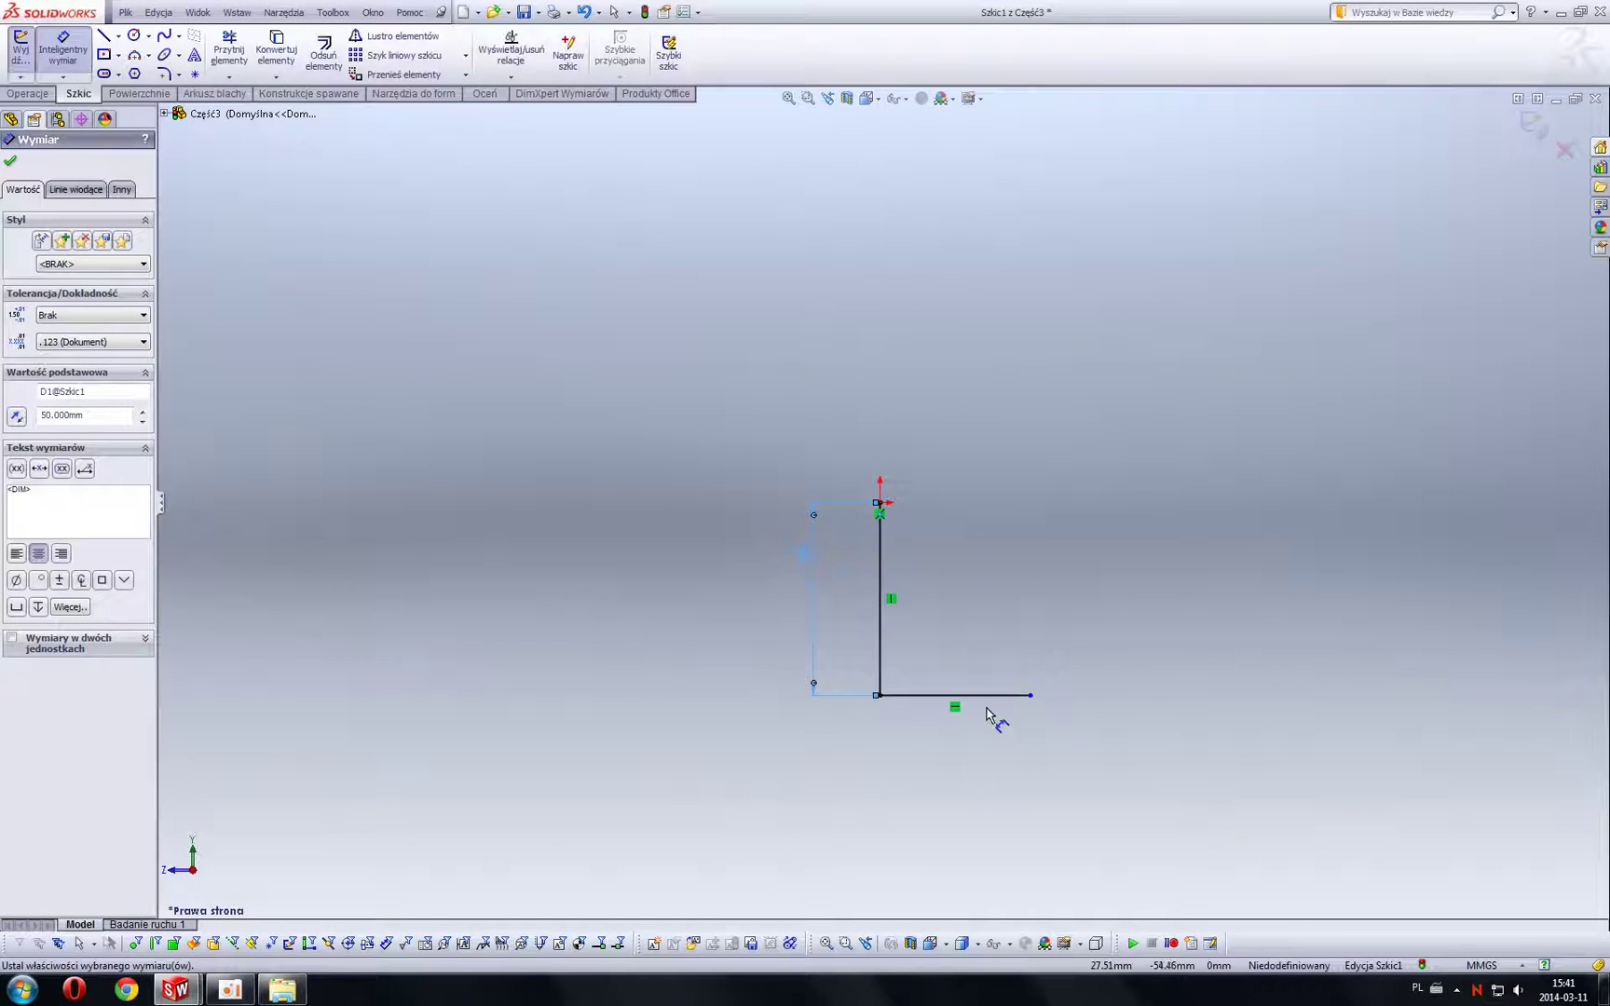
click(989, 700)
click(974, 775)
text(50)
key(Return)
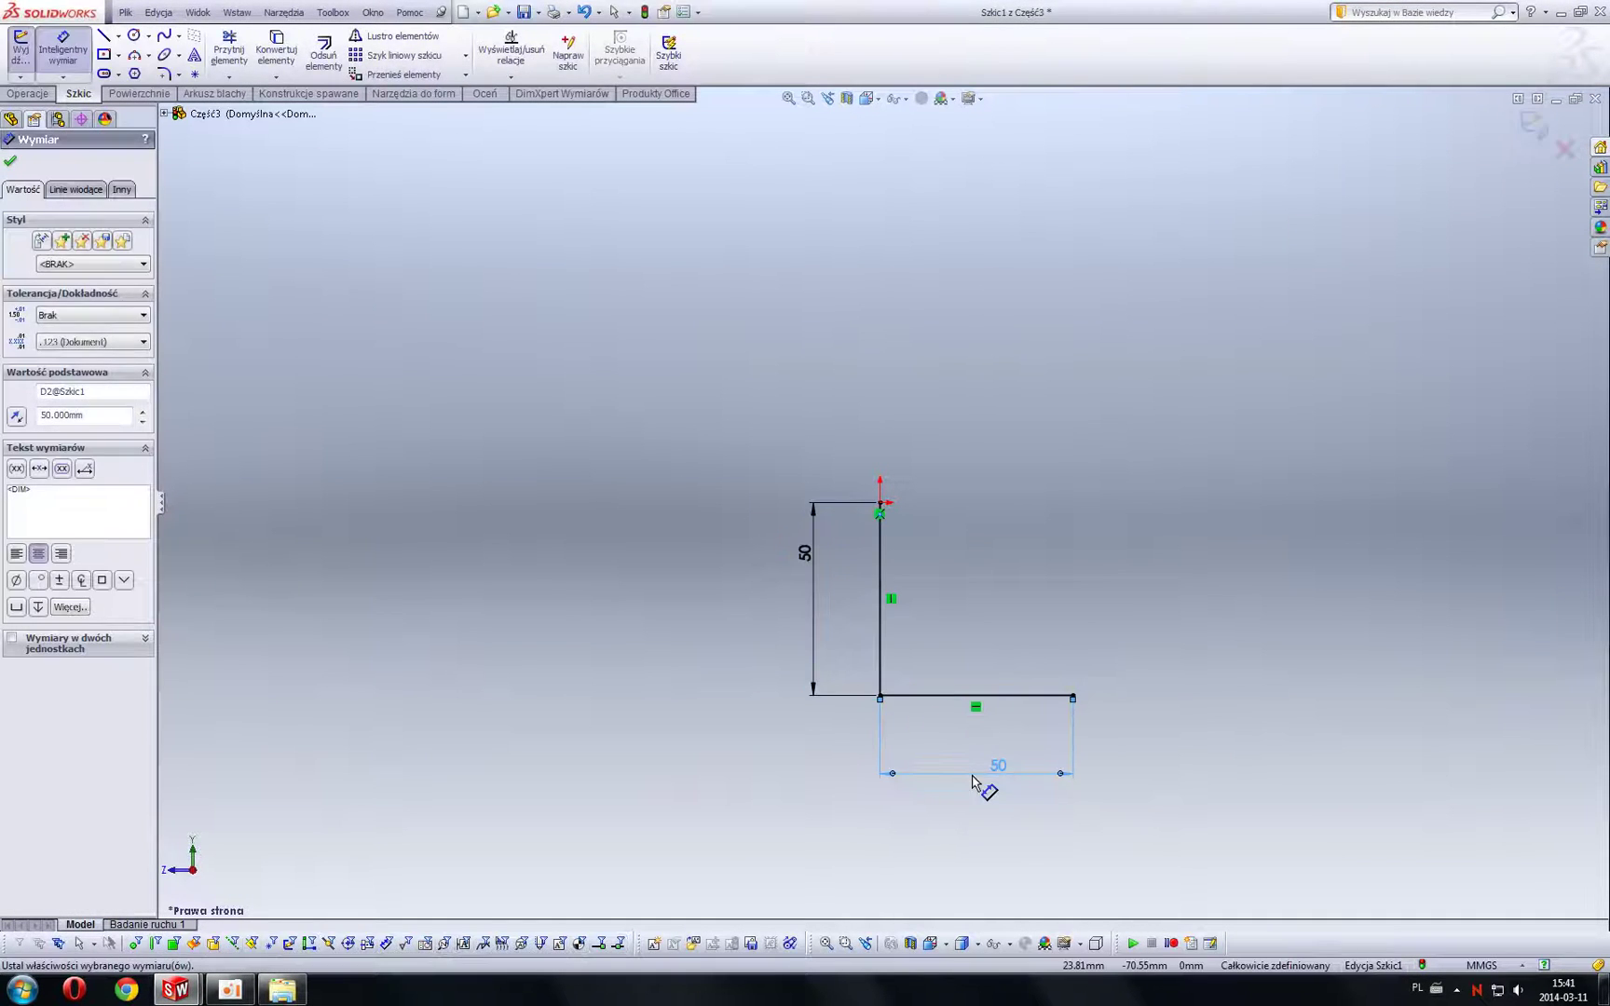
click(225, 95)
Turn the L sketch into a 2 mm sheet-metal base flange 50 mm deep
click(40, 51)
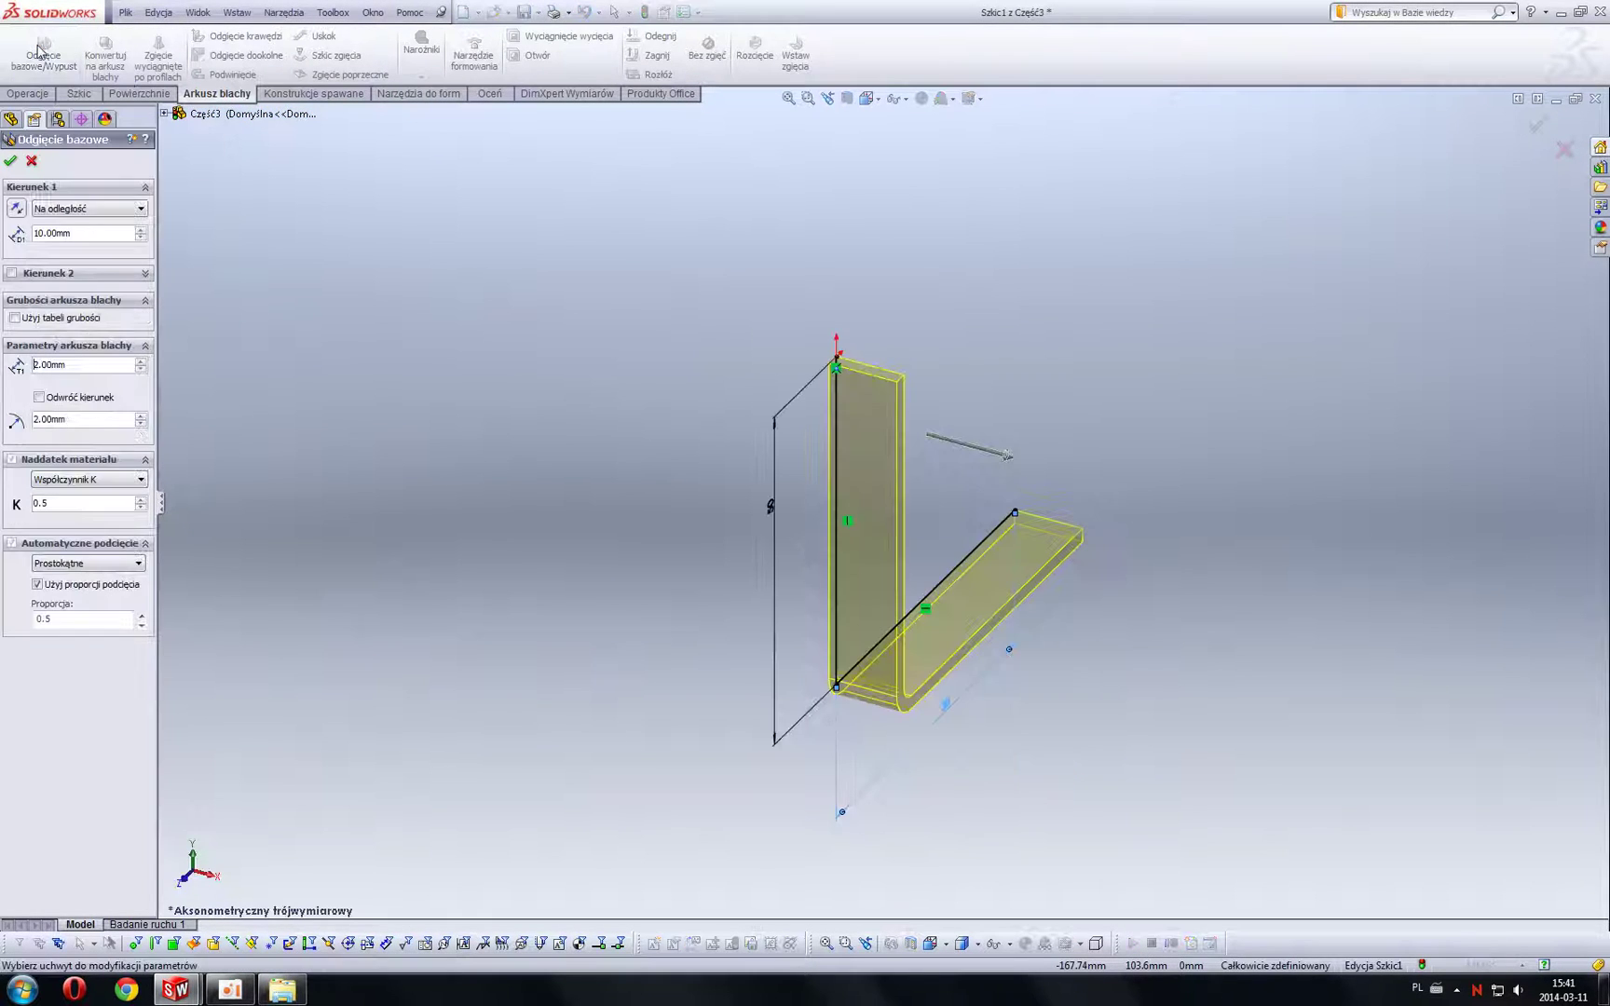
middle_drag(805, 550, 622, 632)
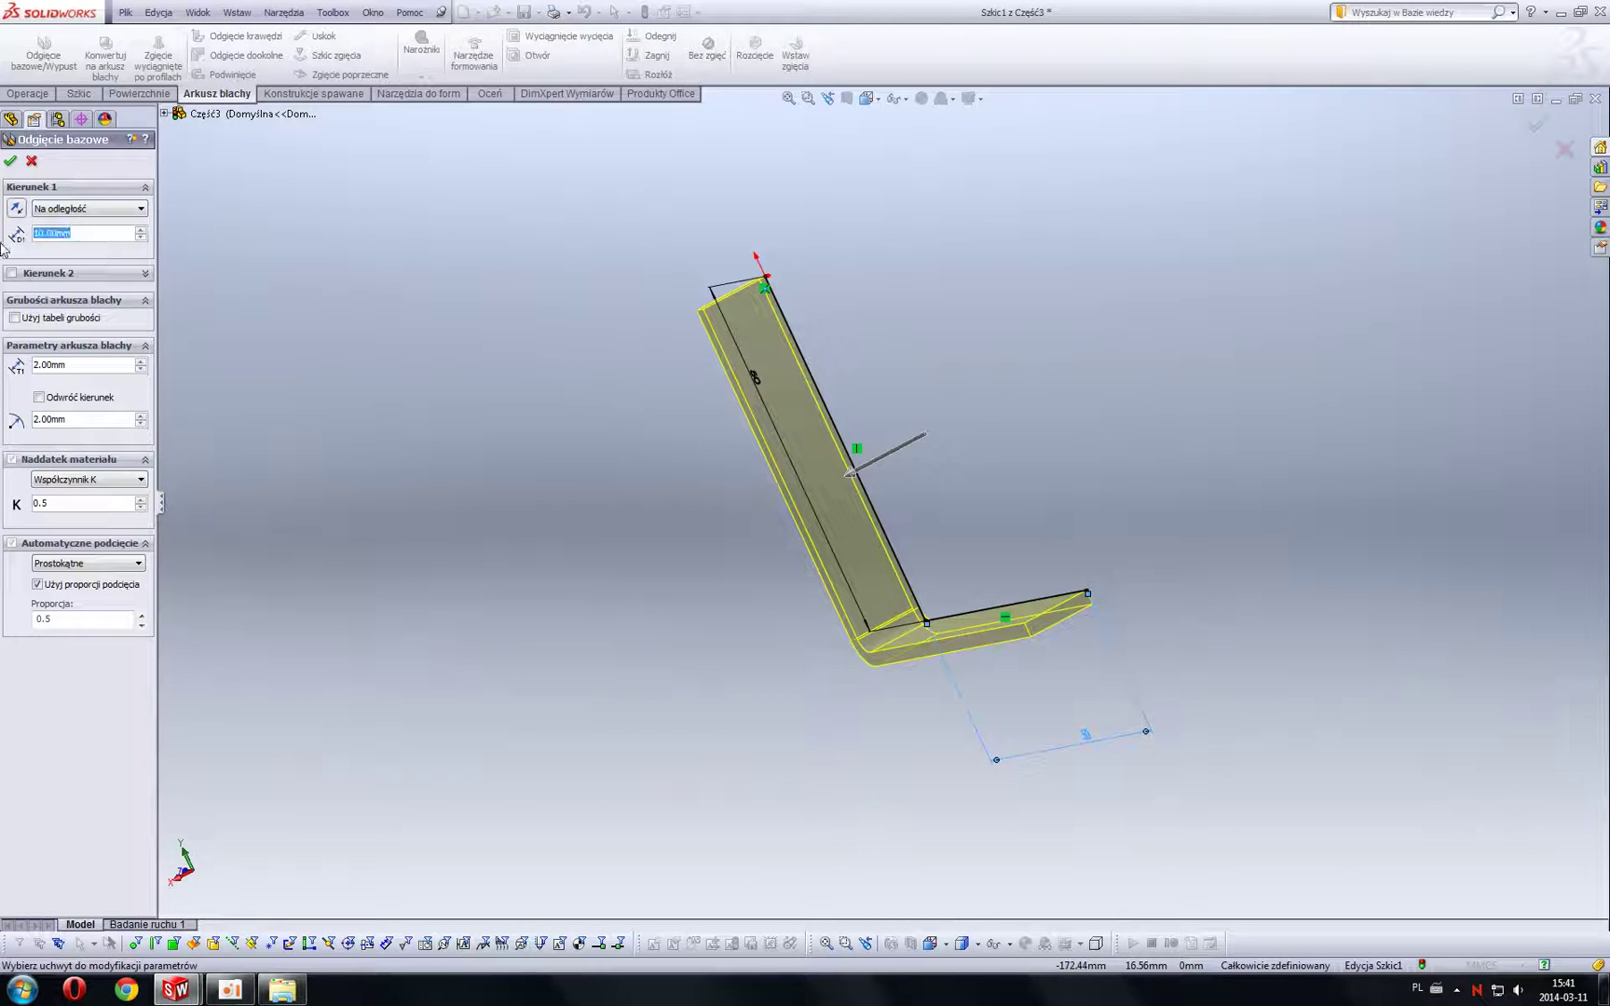
text(50)
key(Return)
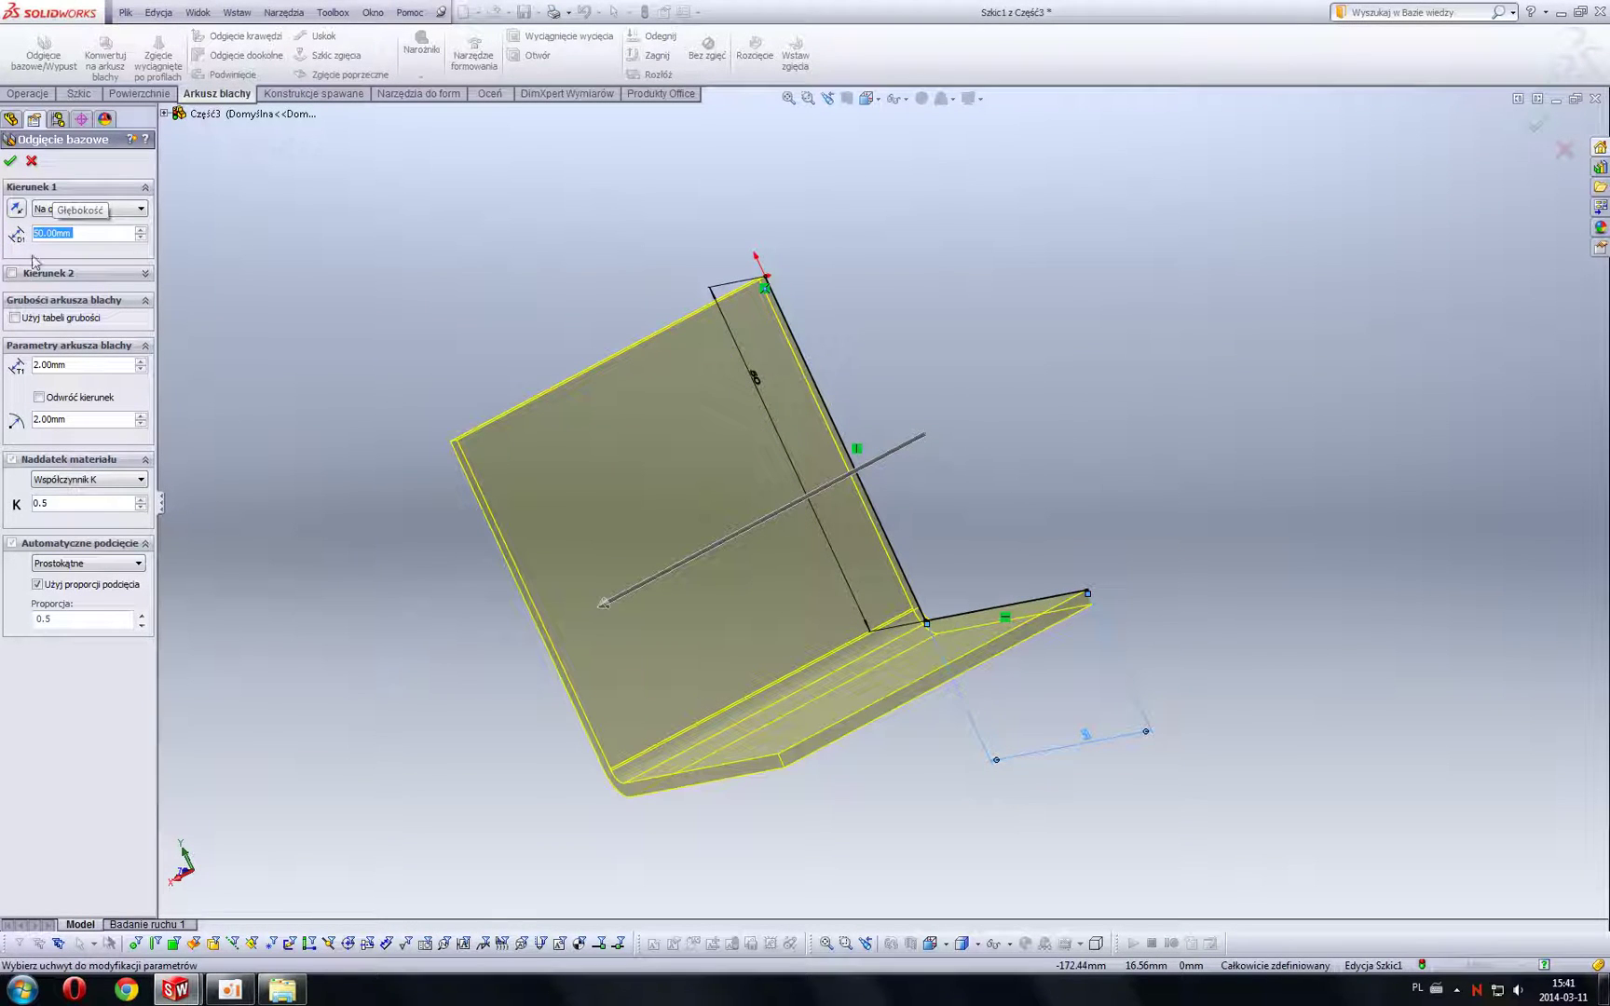
click(10, 162)
scroll(718, 694, down, 3)
View the upright face squarely and draw a corner rectangle on it
middle_drag(686, 664, 818, 520)
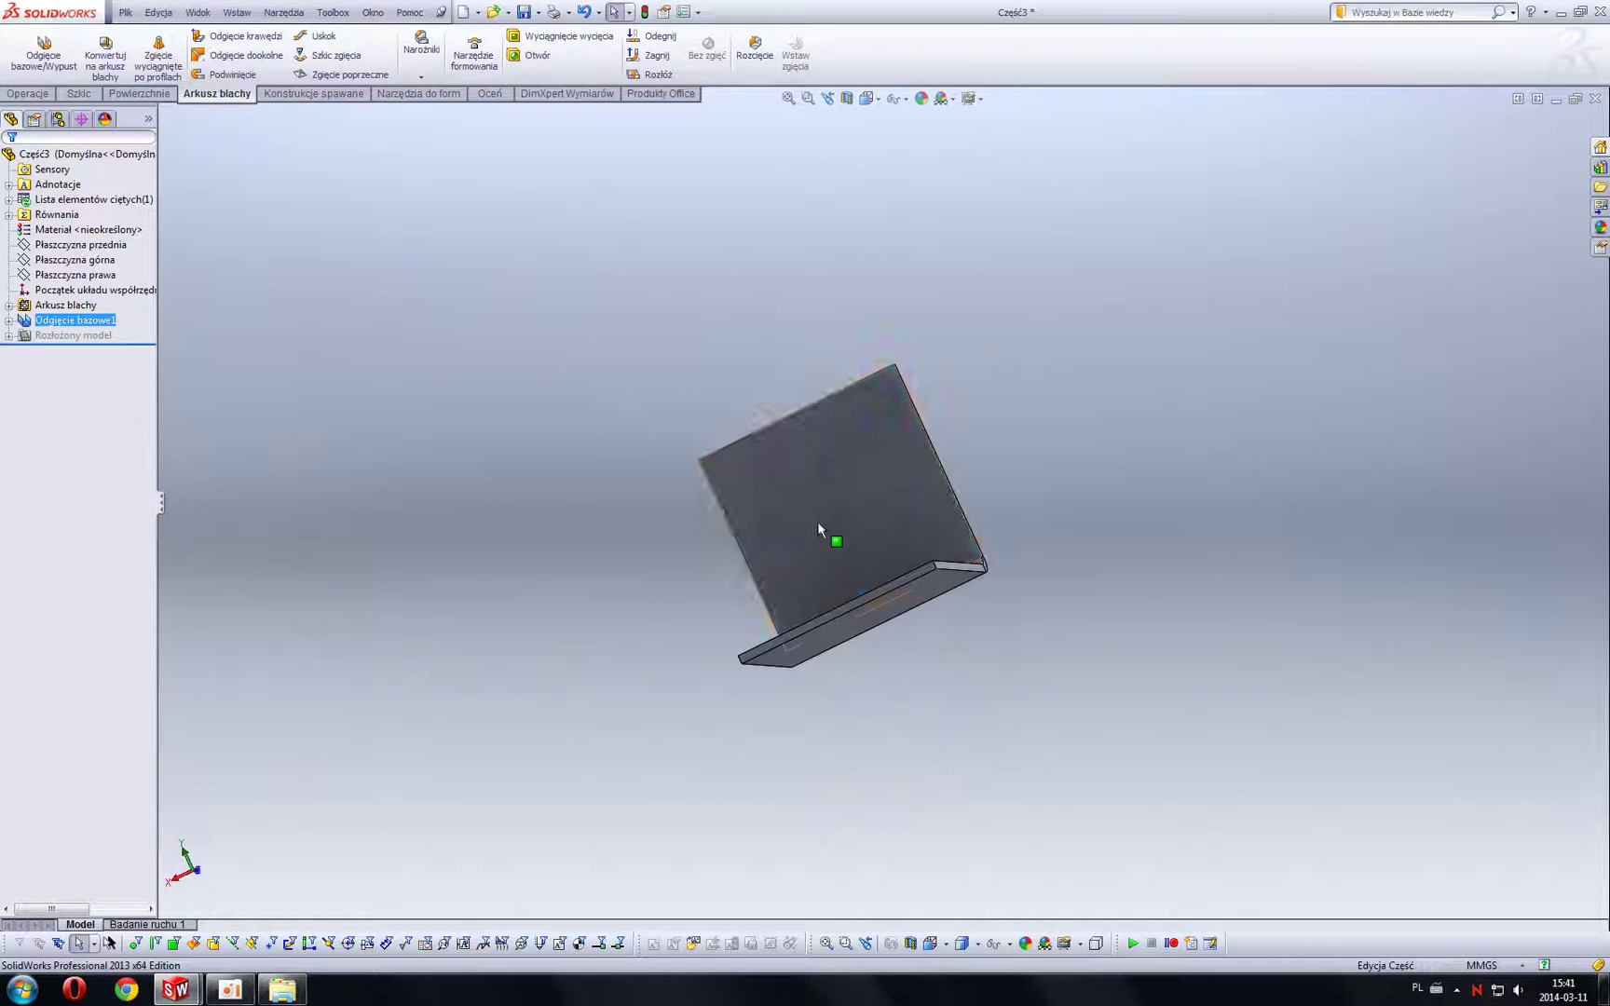
click(818, 528)
key(ctrl+8)
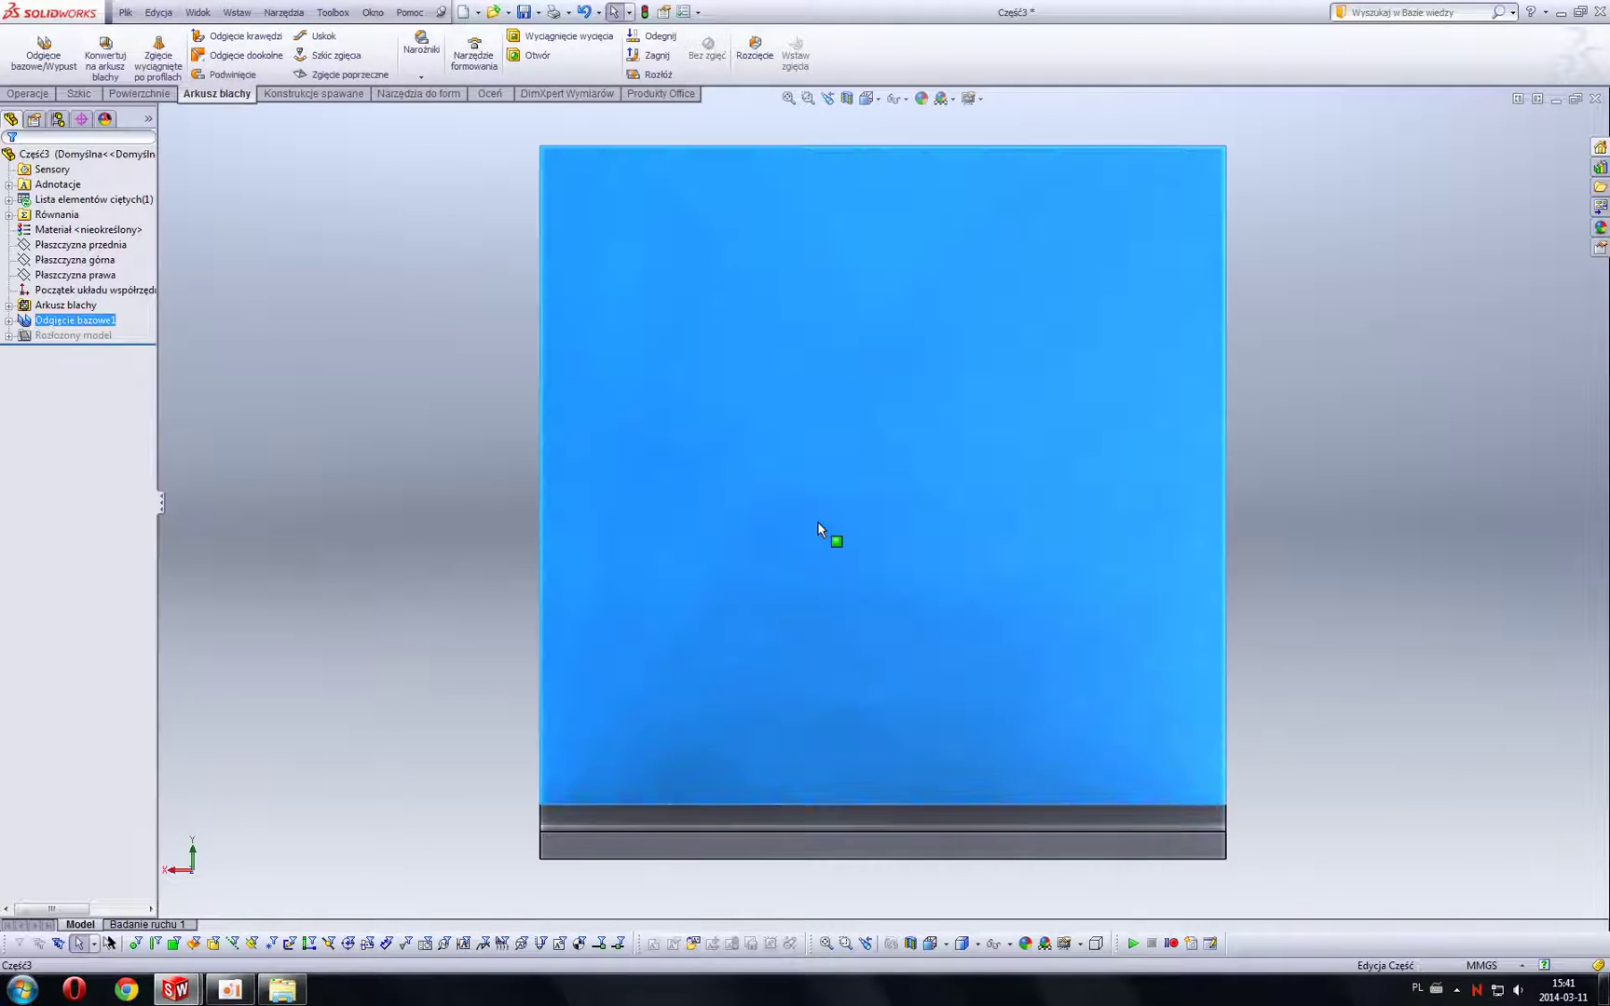
click(79, 93)
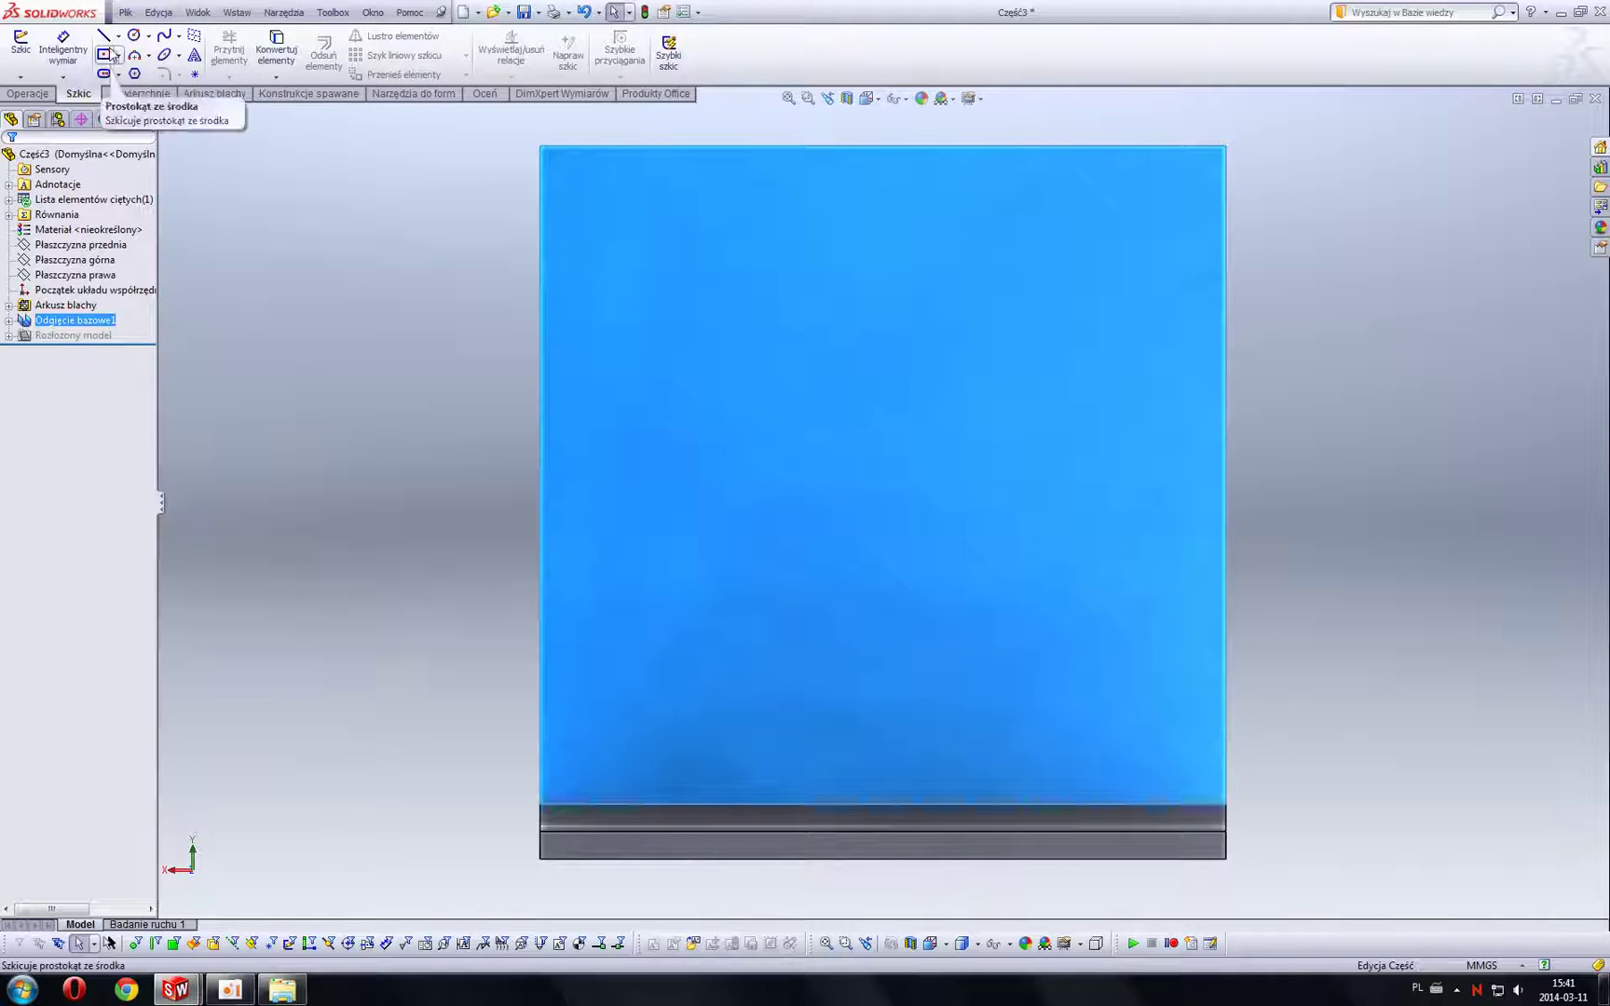
click(118, 55)
click(171, 73)
click(770, 337)
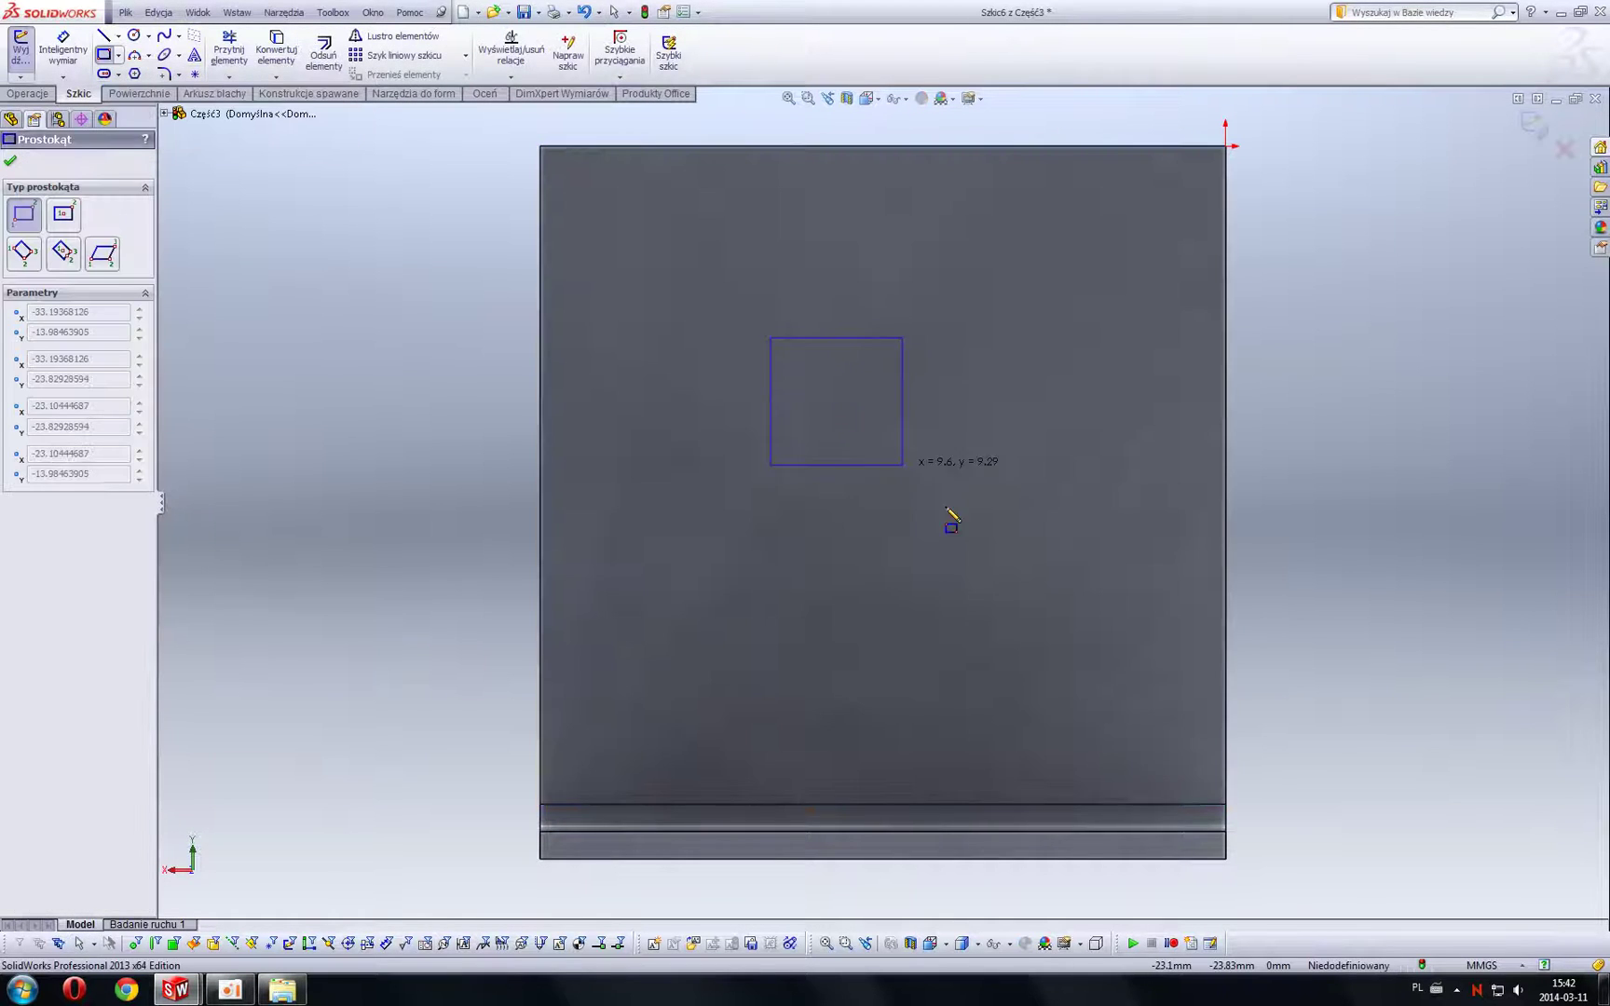
click(1037, 596)
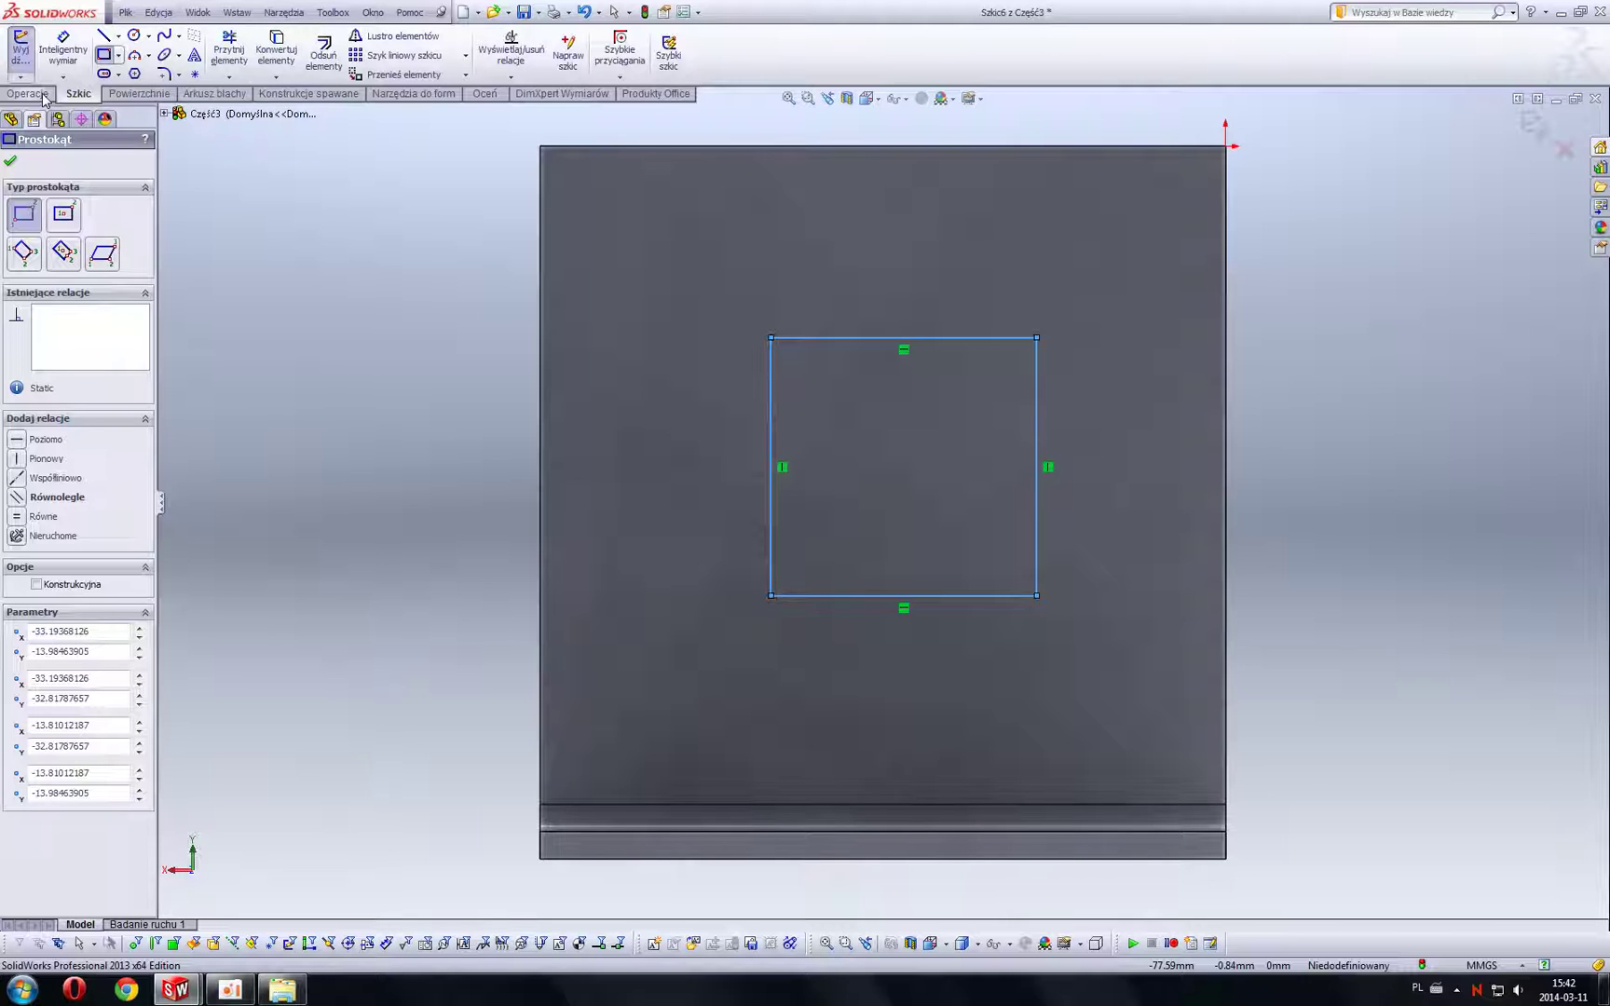
Dimension the rectangle to a 20 × 20 mm square
click(62, 46)
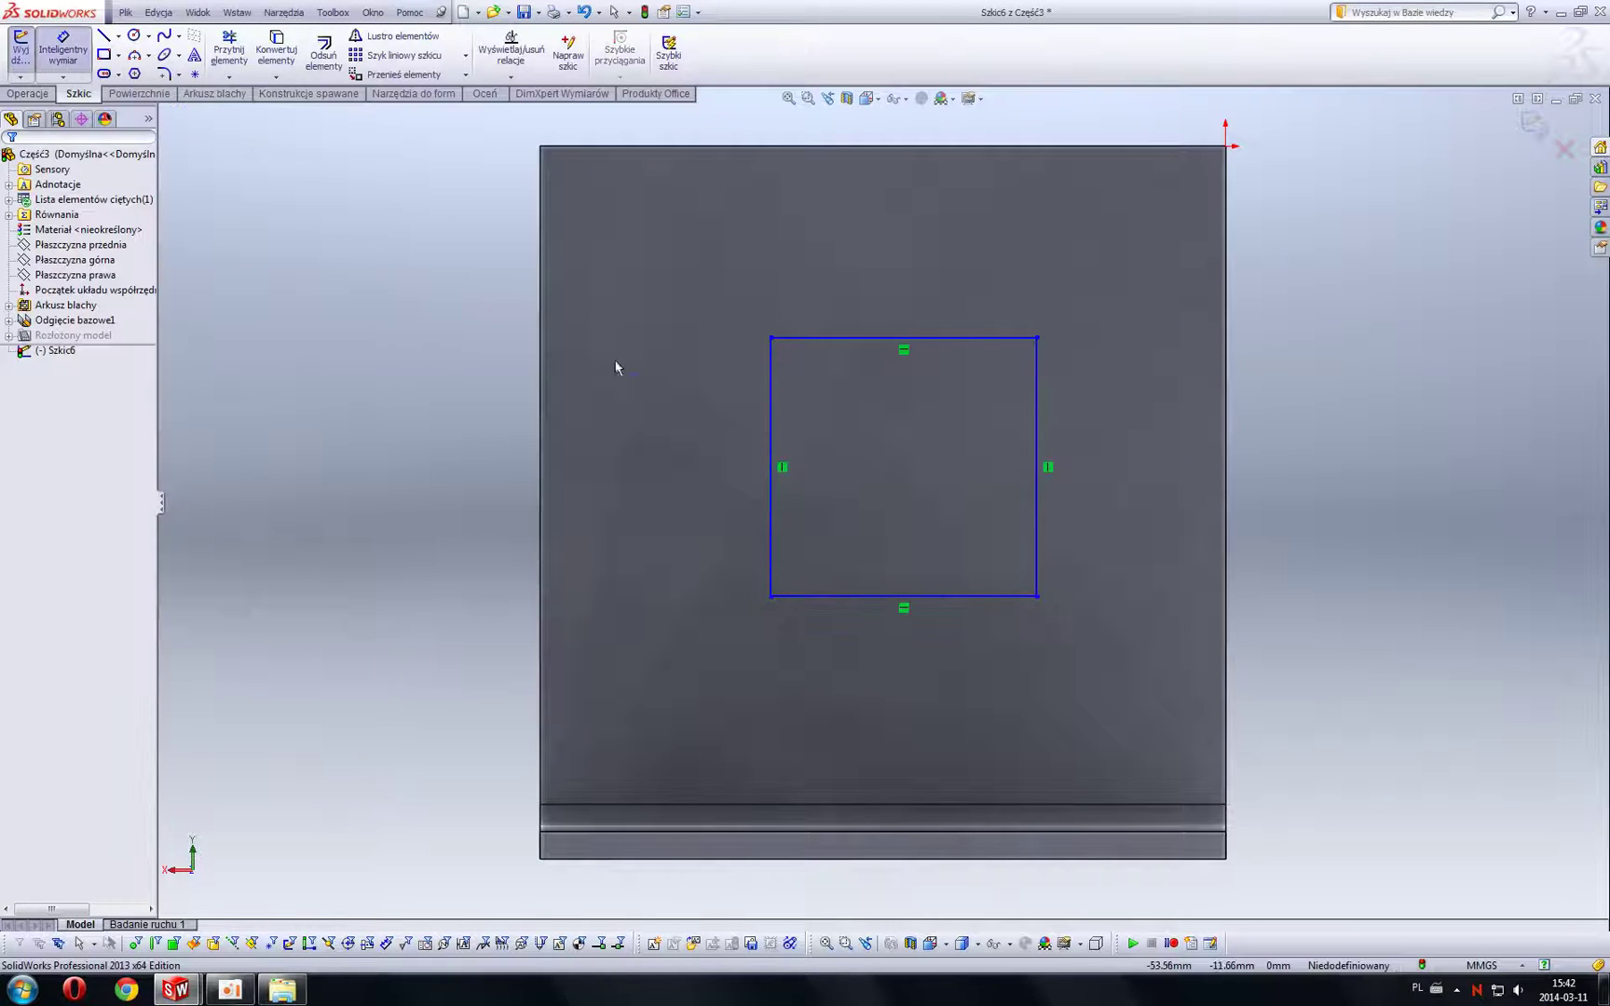
click(769, 396)
click(697, 400)
text(20)
key(Return)
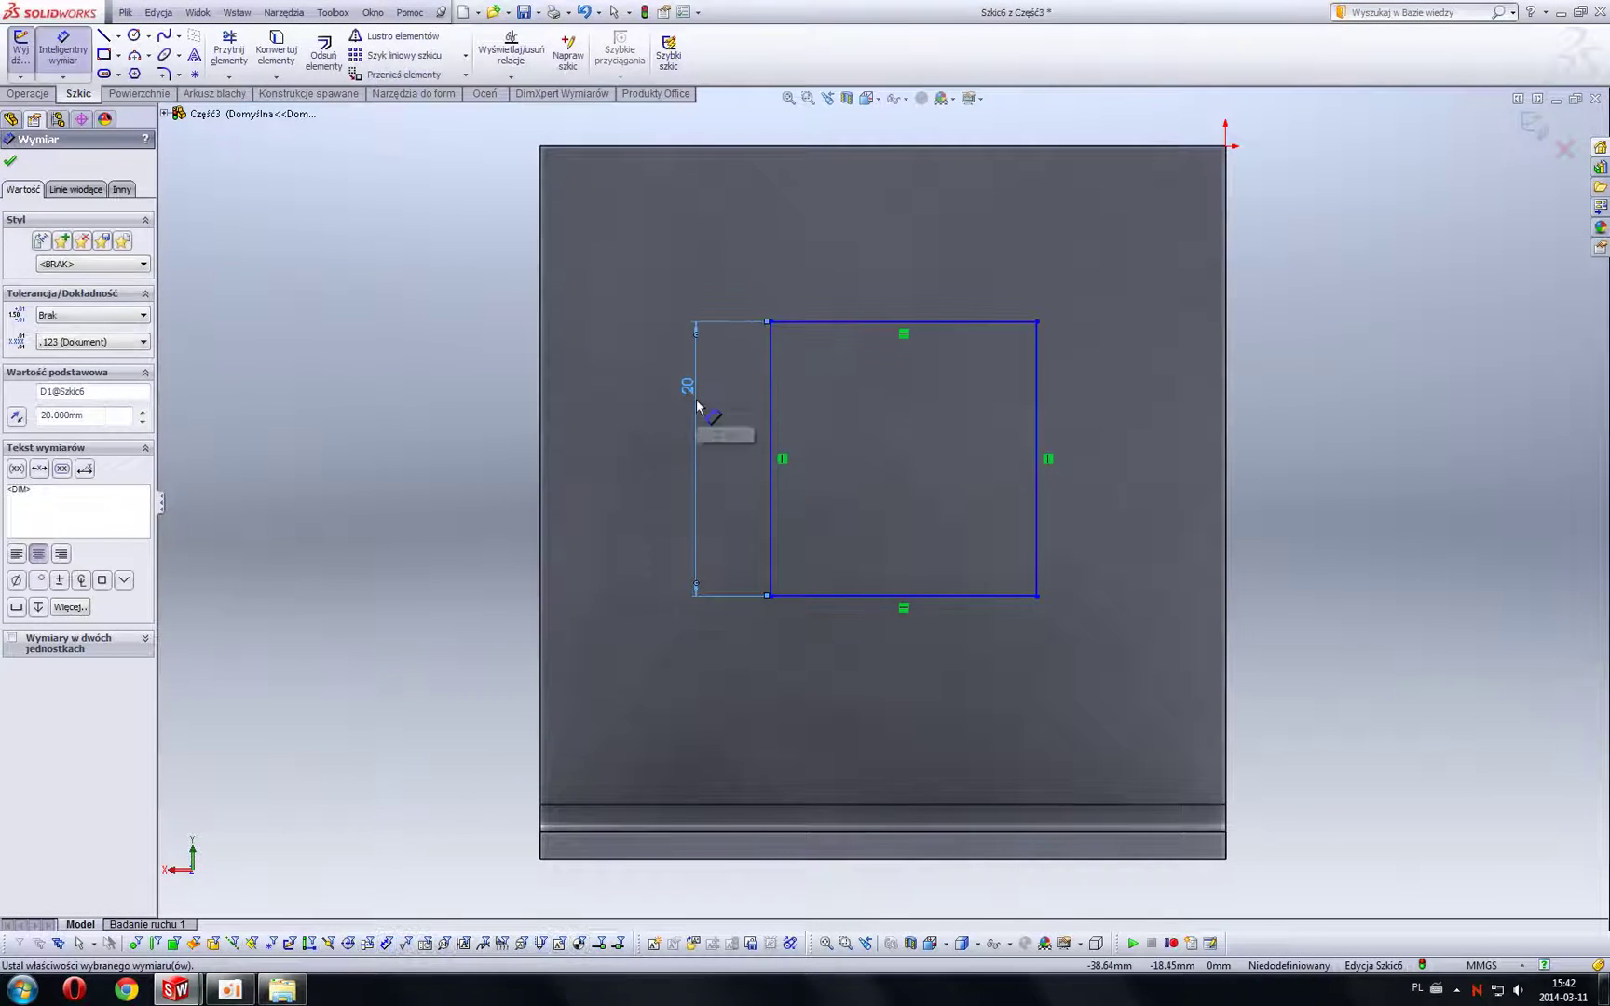
click(932, 597)
click(908, 657)
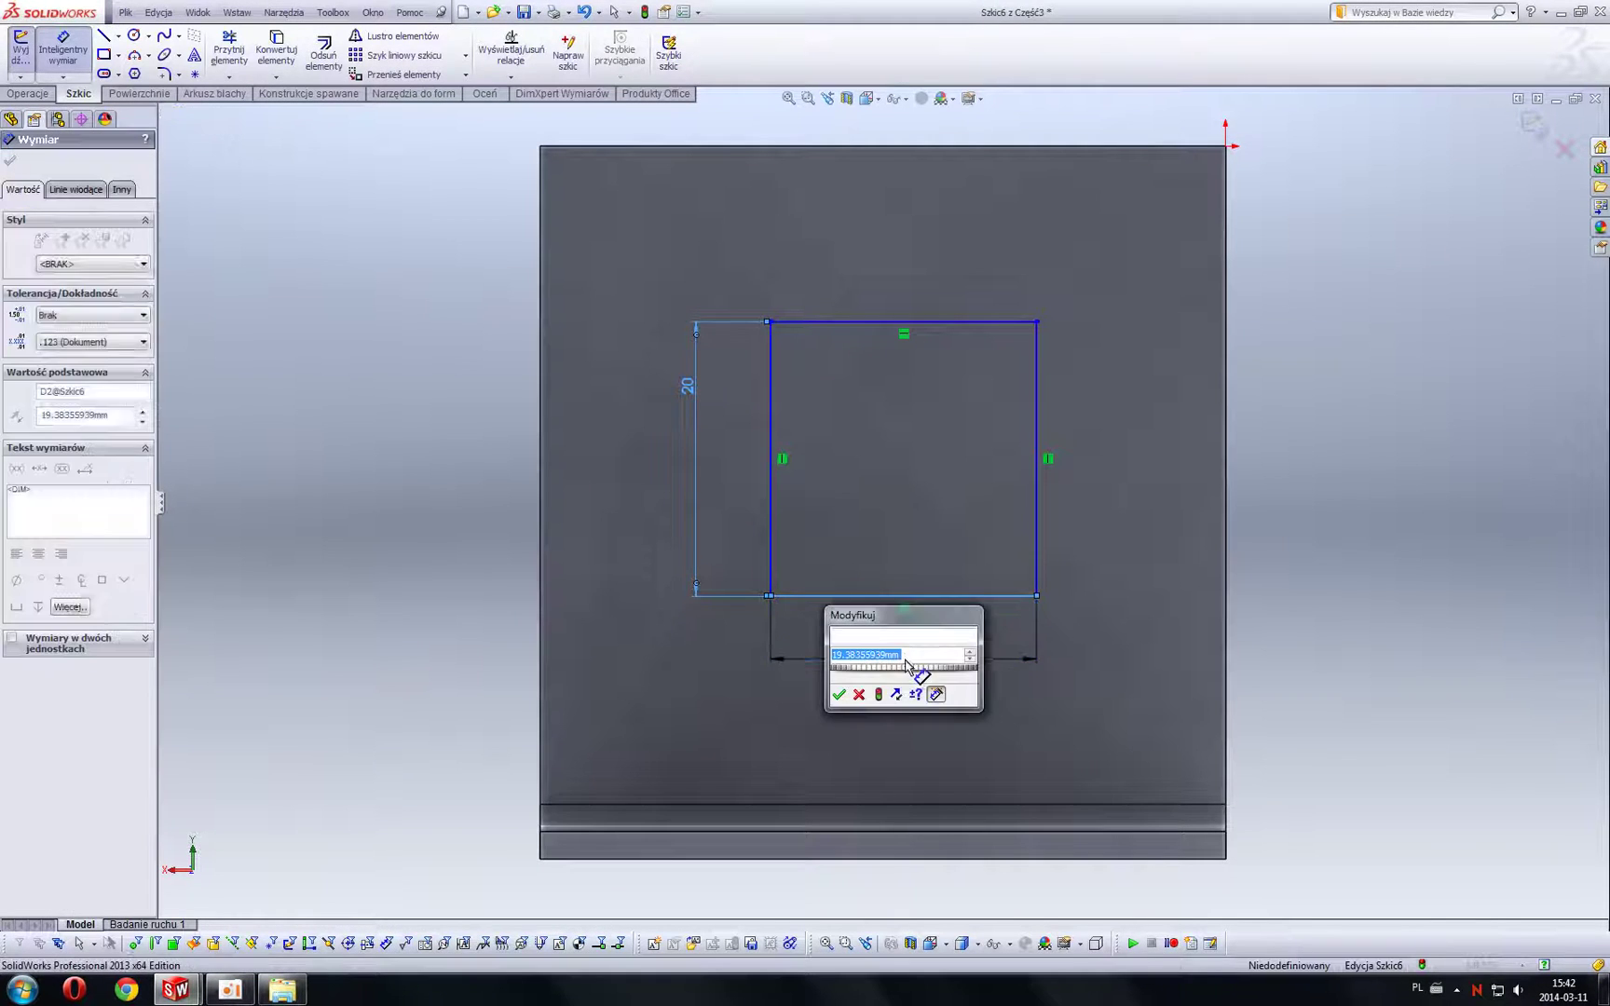
text(20)
key(Return)
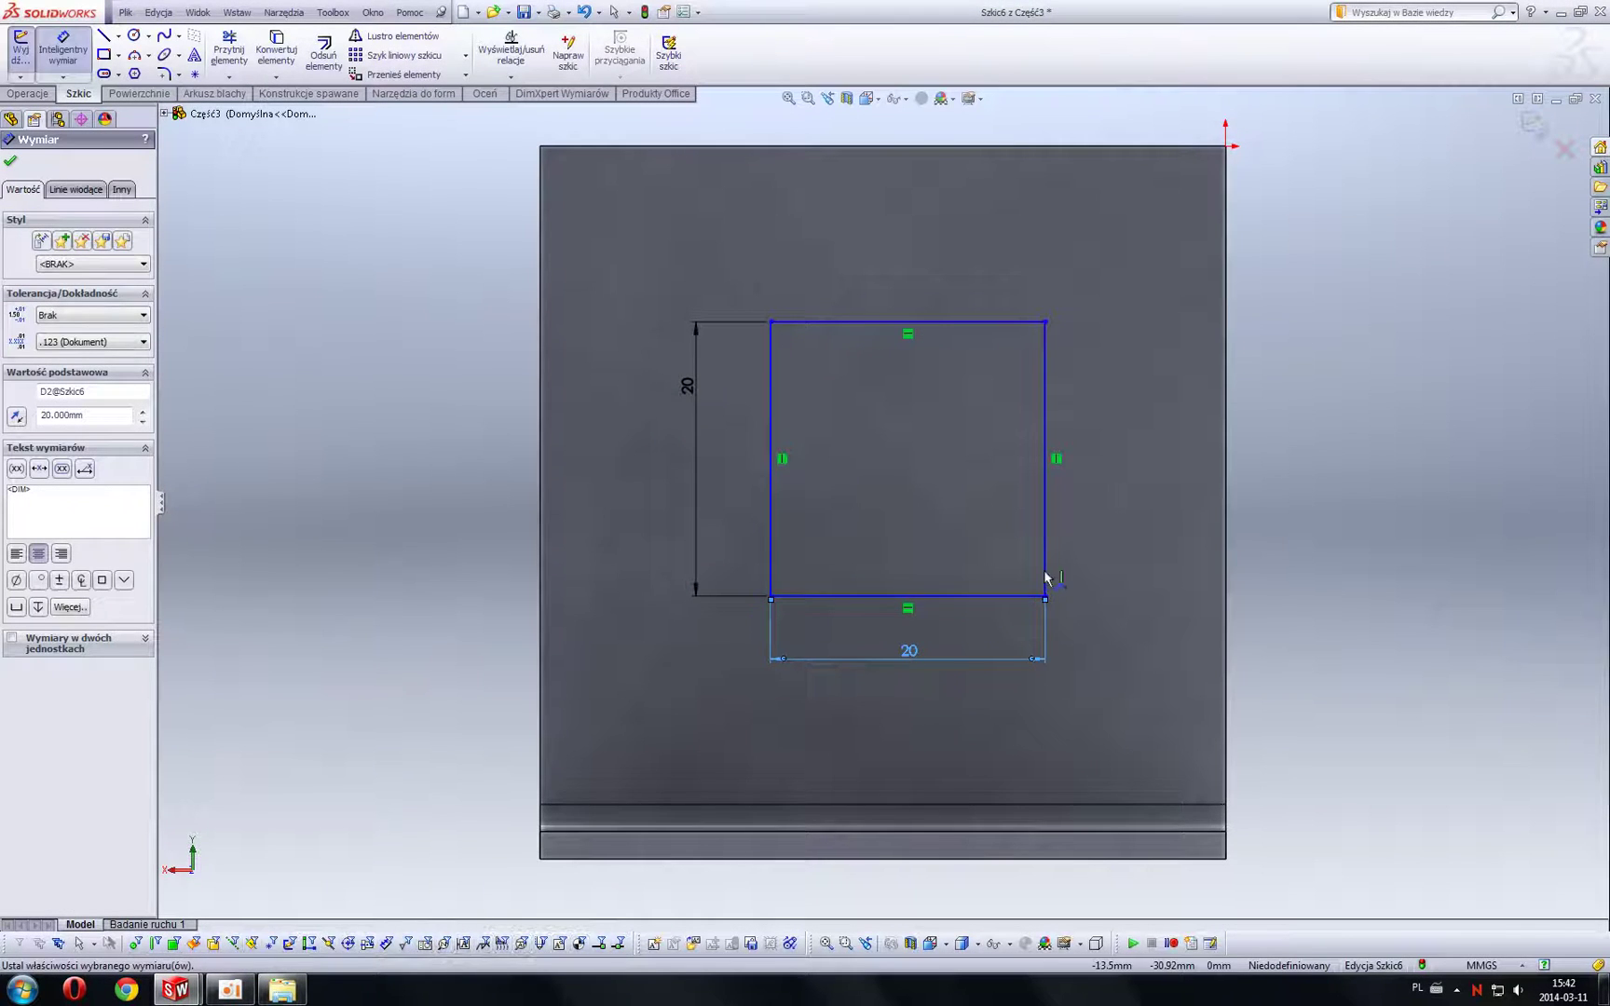
Locate the square 15 mm from the upright's right edge and 15 mm from its top edge
click(1044, 574)
click(1223, 568)
click(1211, 547)
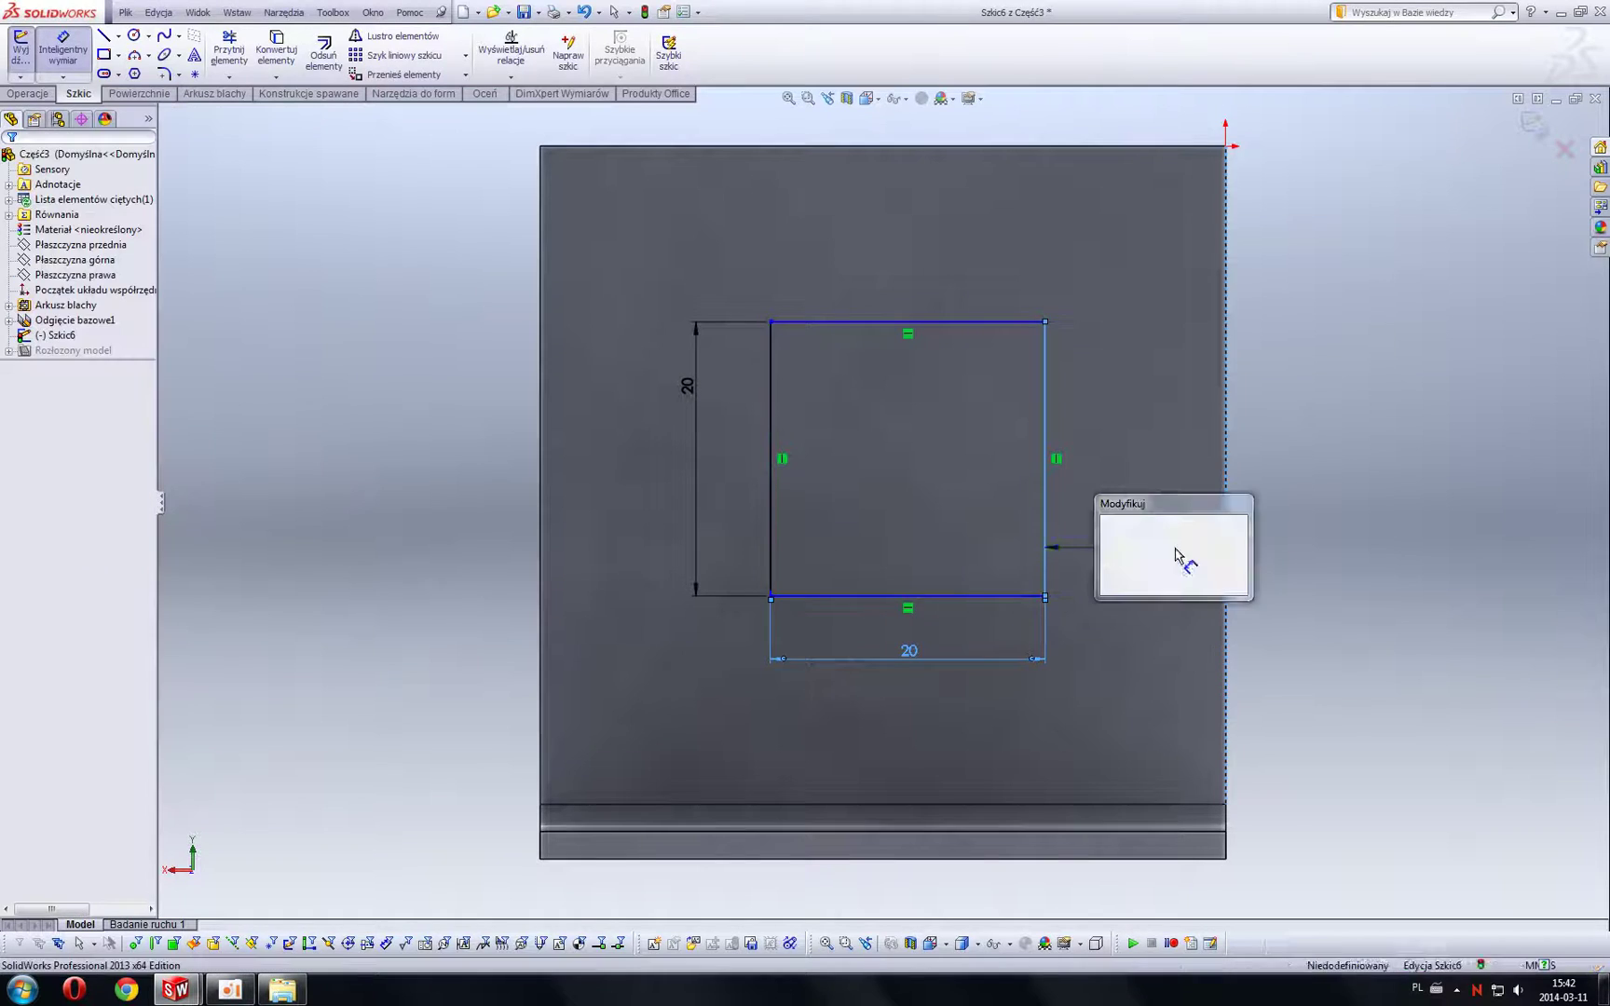
text(15)
key(Return)
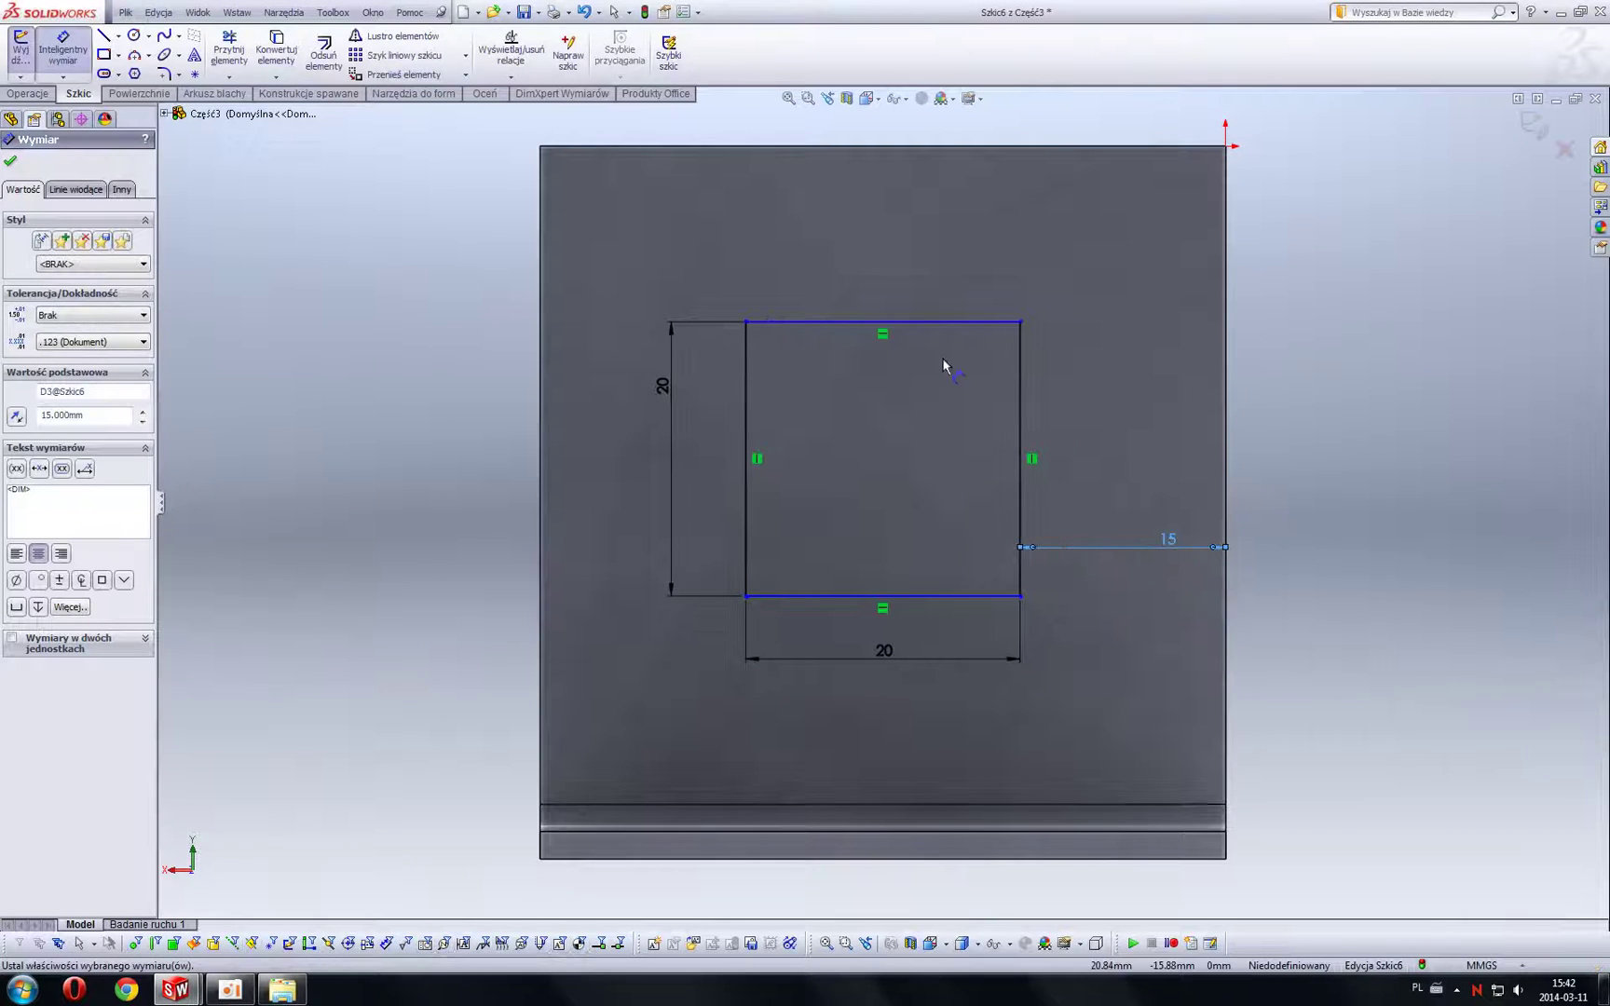
click(949, 322)
click(945, 146)
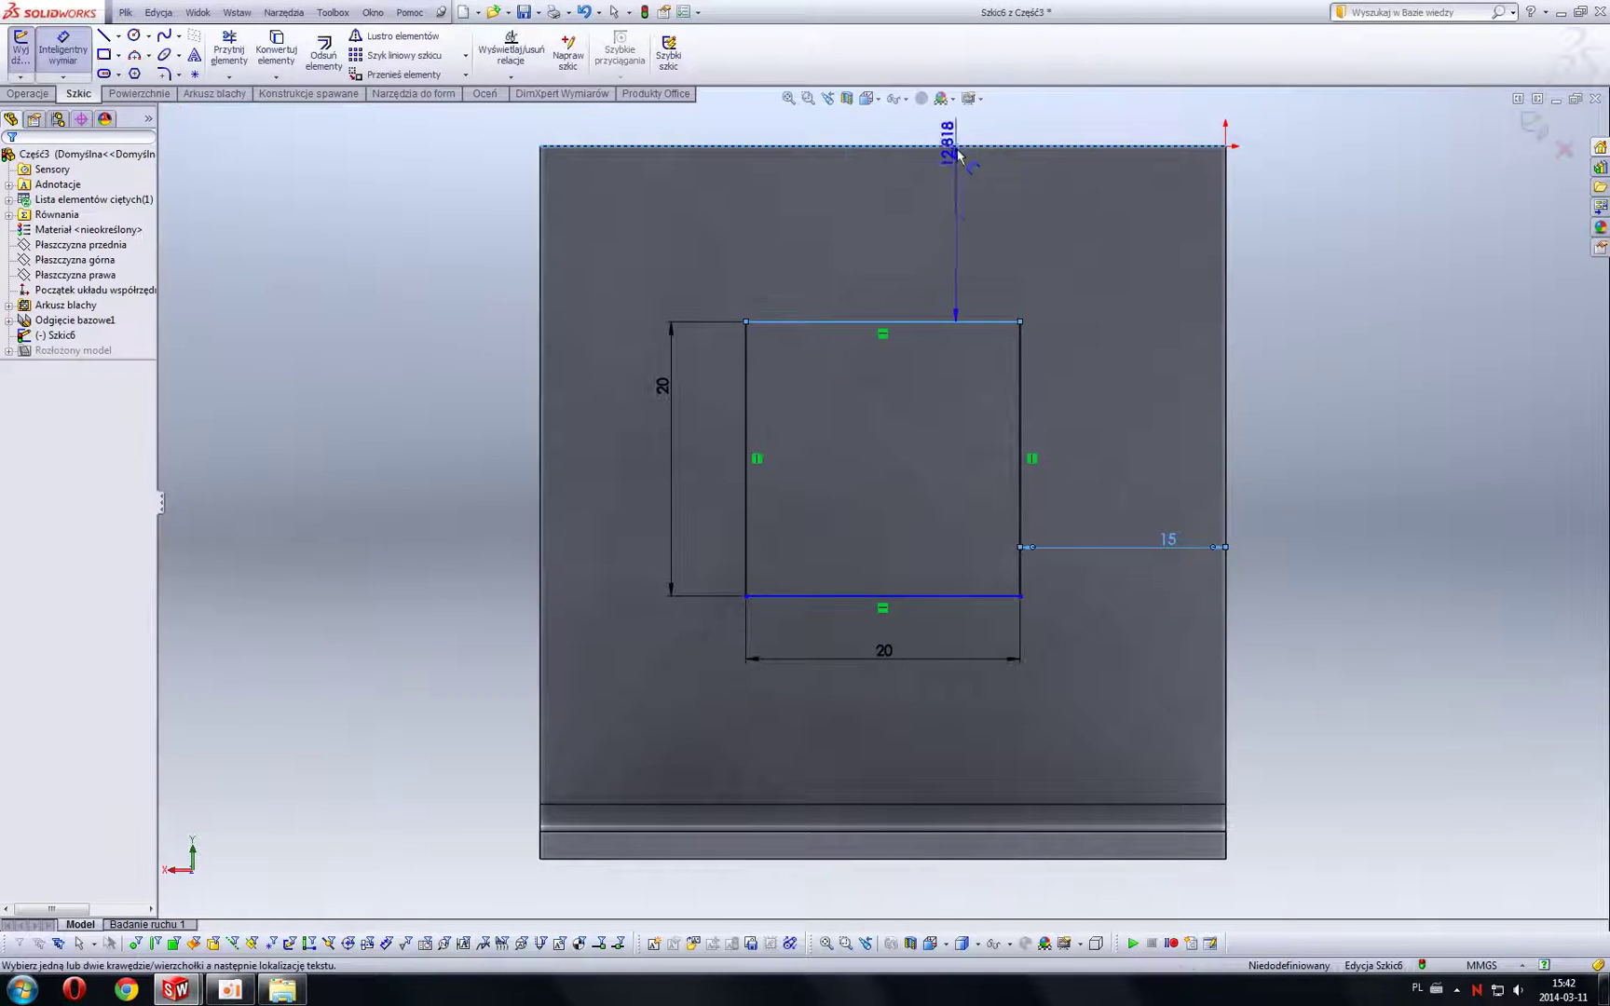
click(943, 212)
text(15)
key(Return)
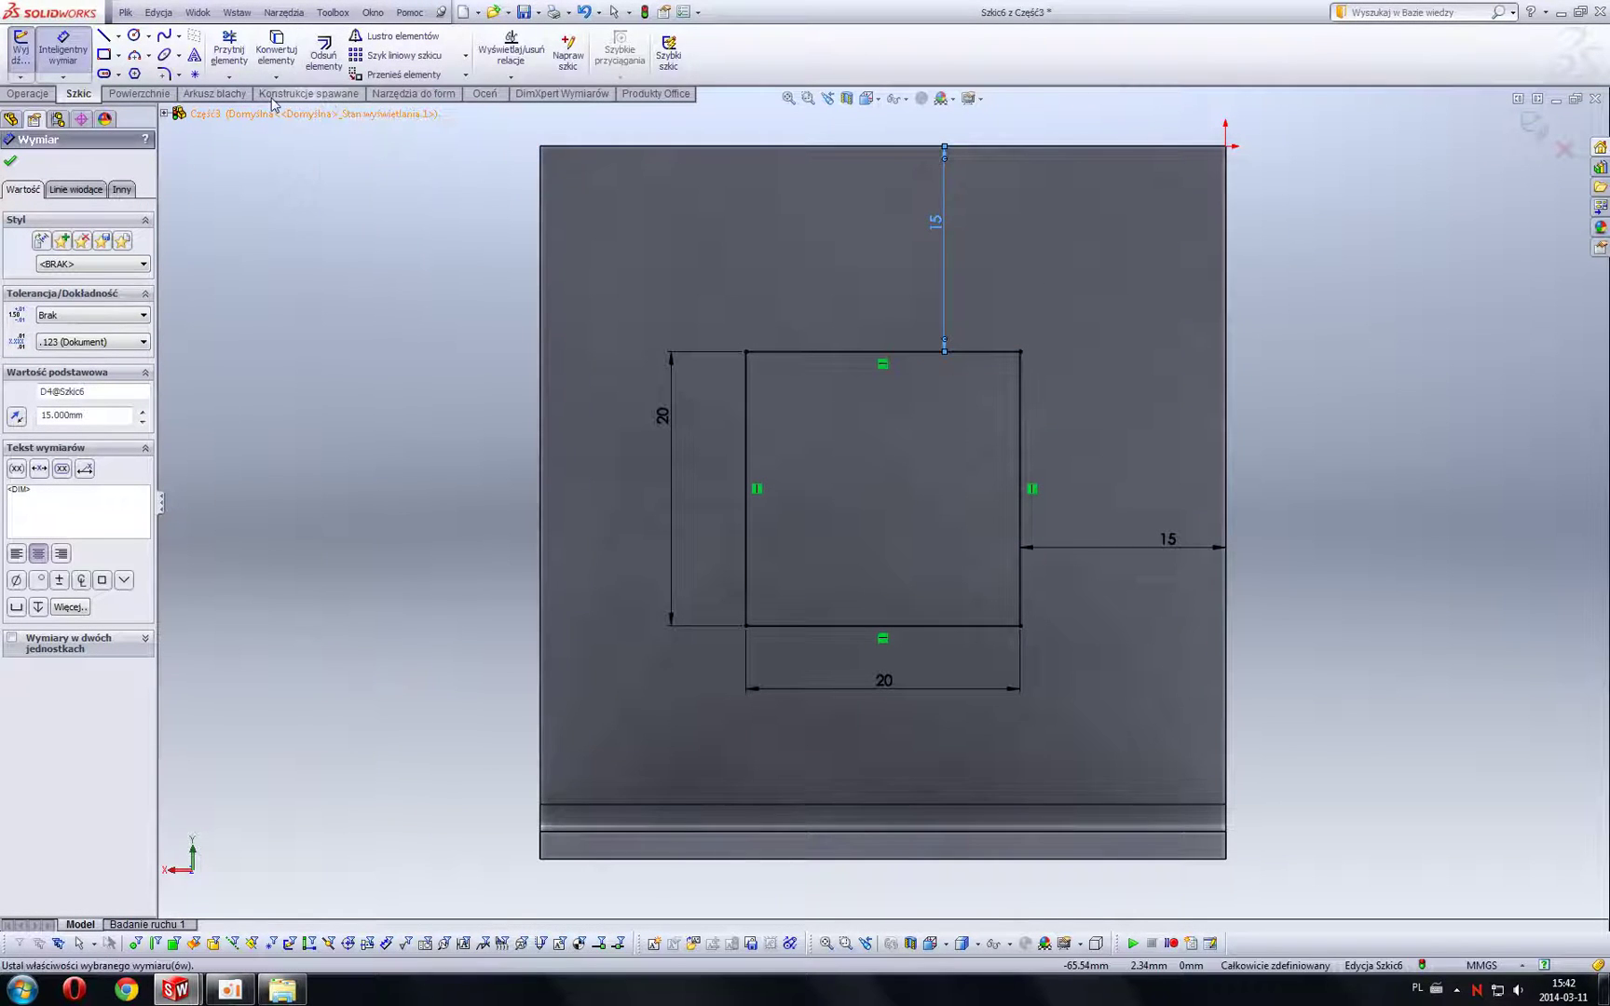
click(323, 53)
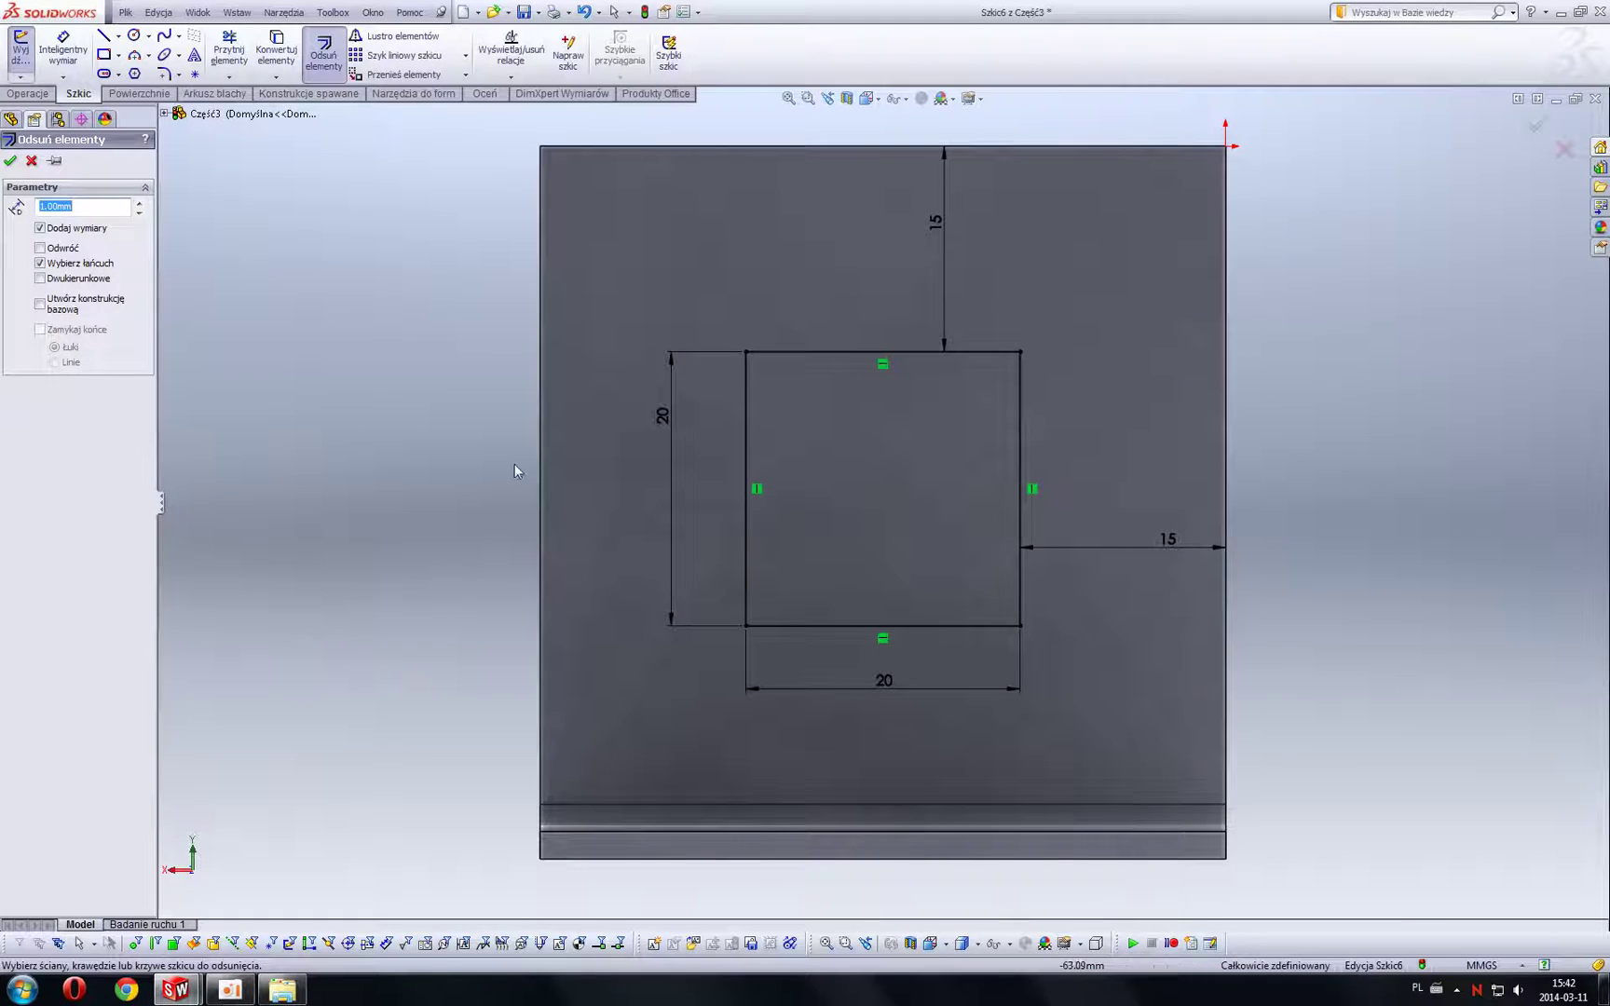
Offset the square outward, then extend and trim the bottom lines into a closed U-shaped strip
click(747, 454)
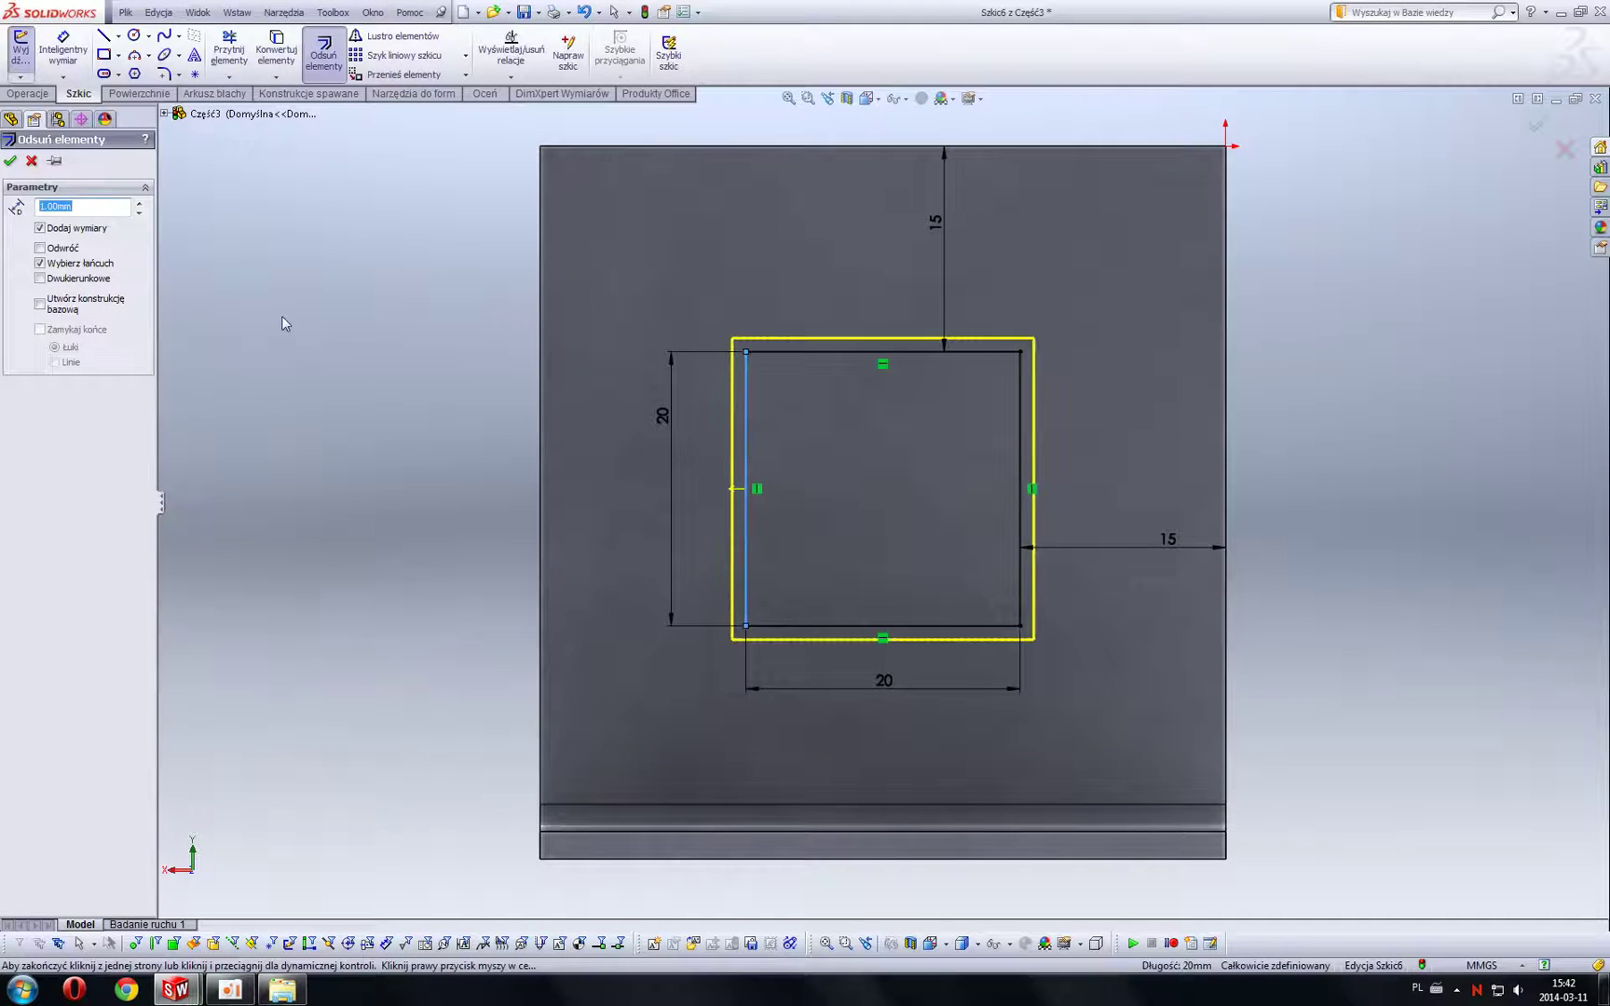
click(10, 161)
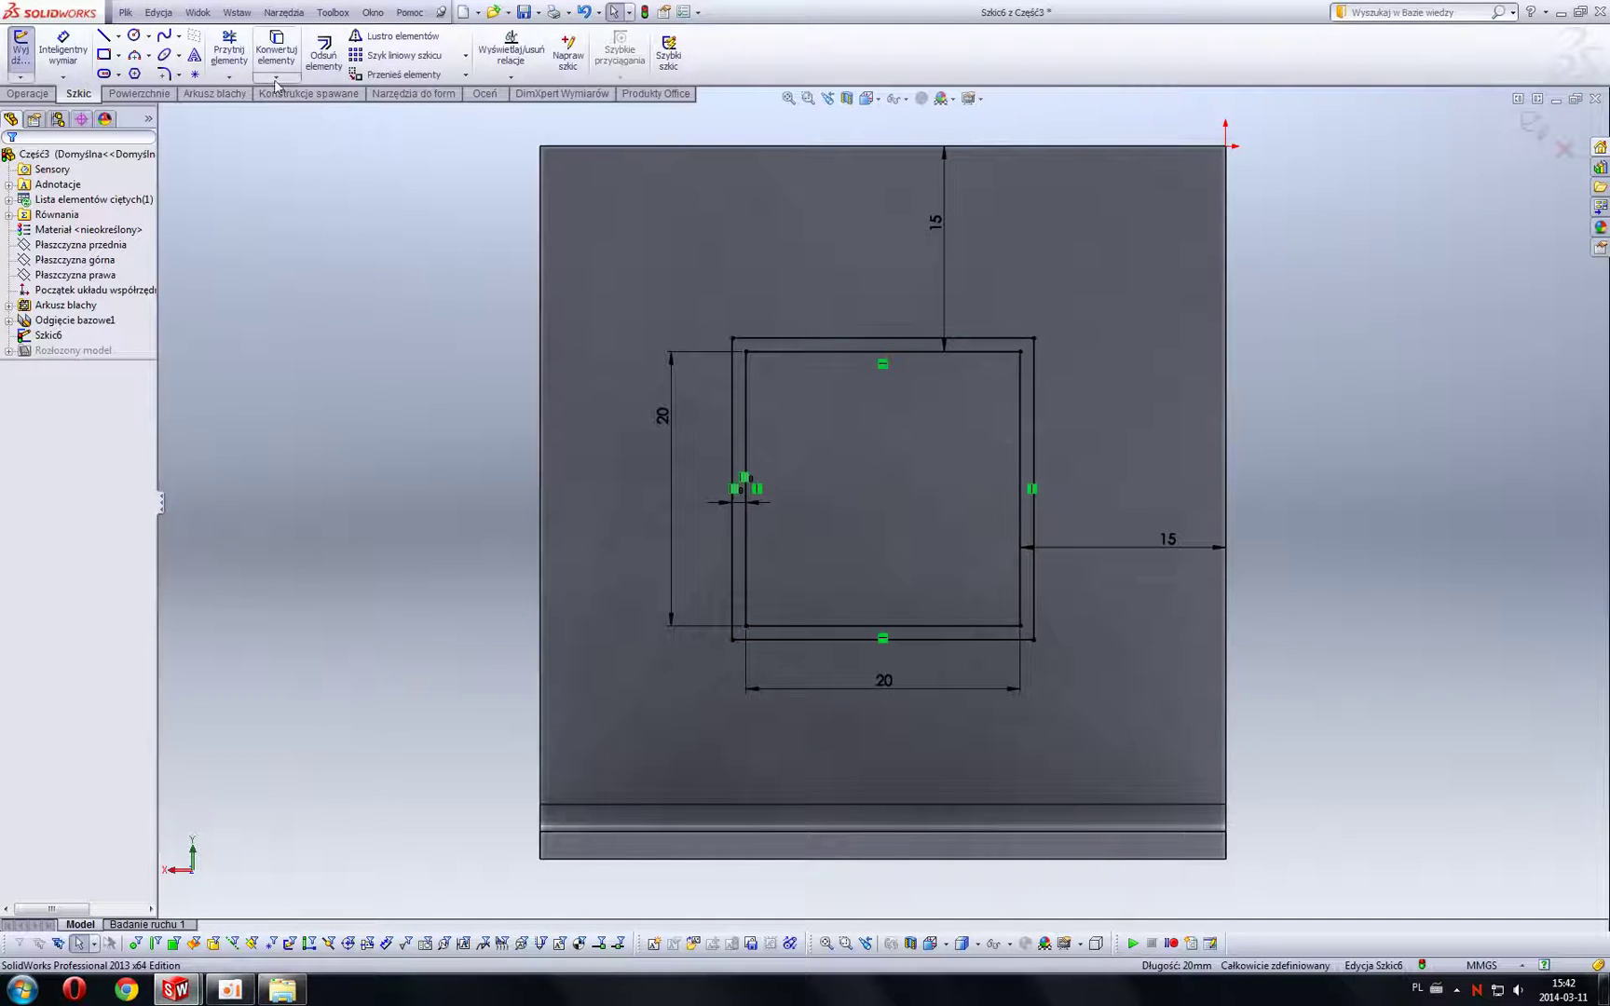
click(228, 79)
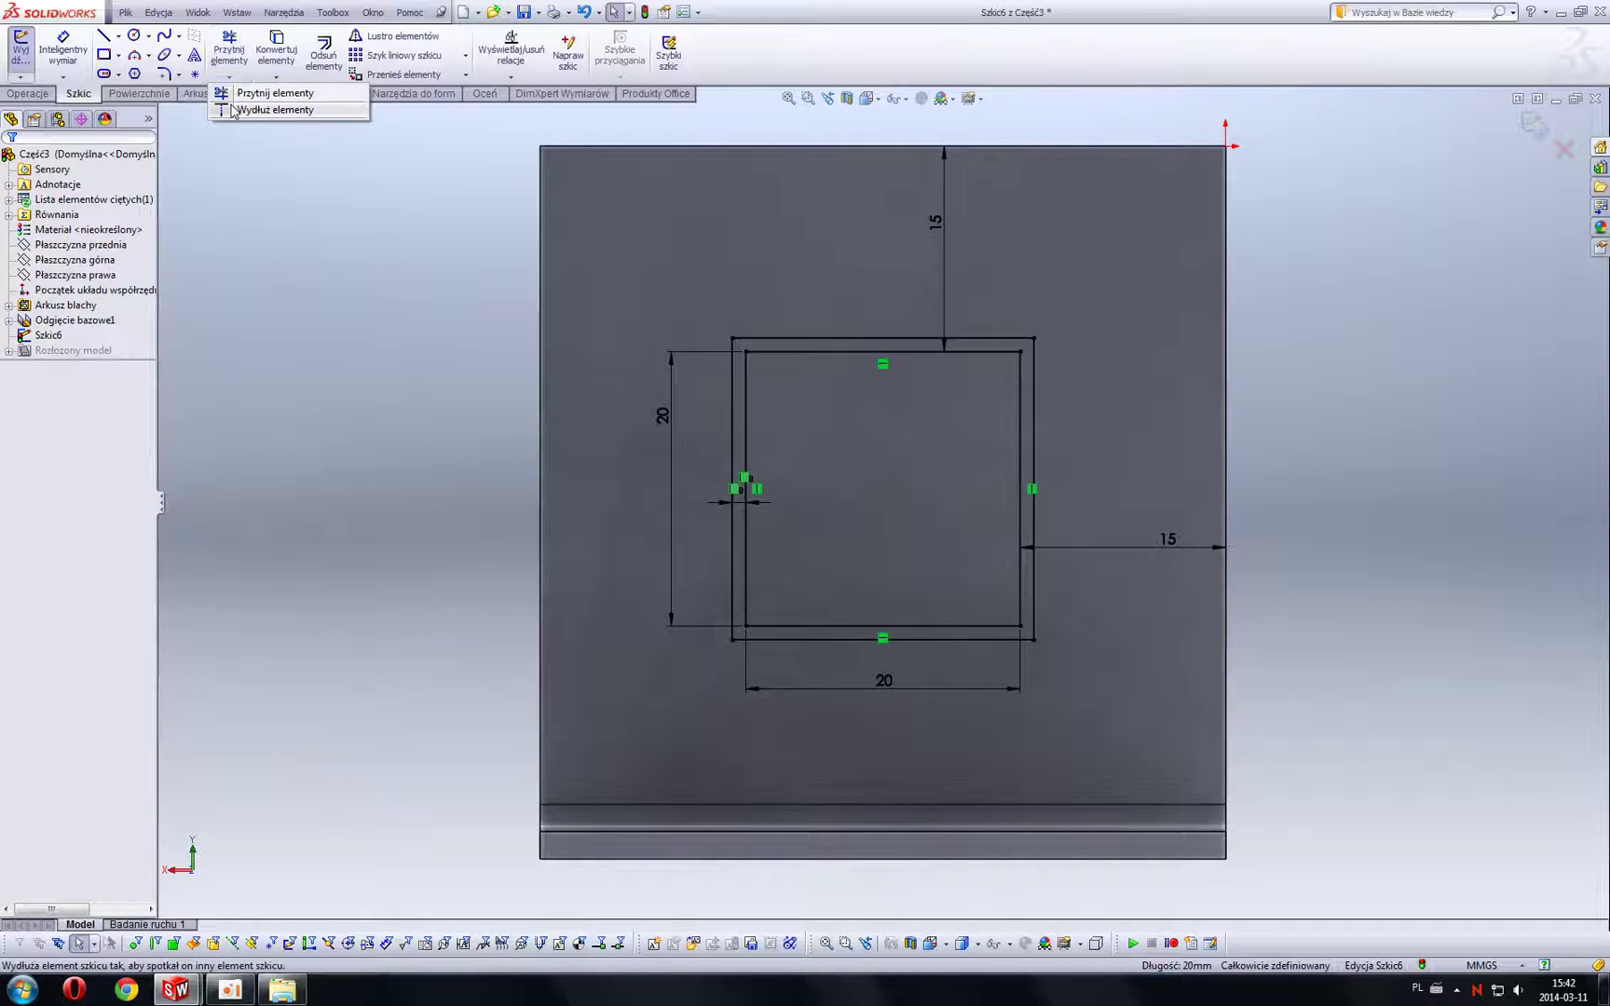
click(232, 110)
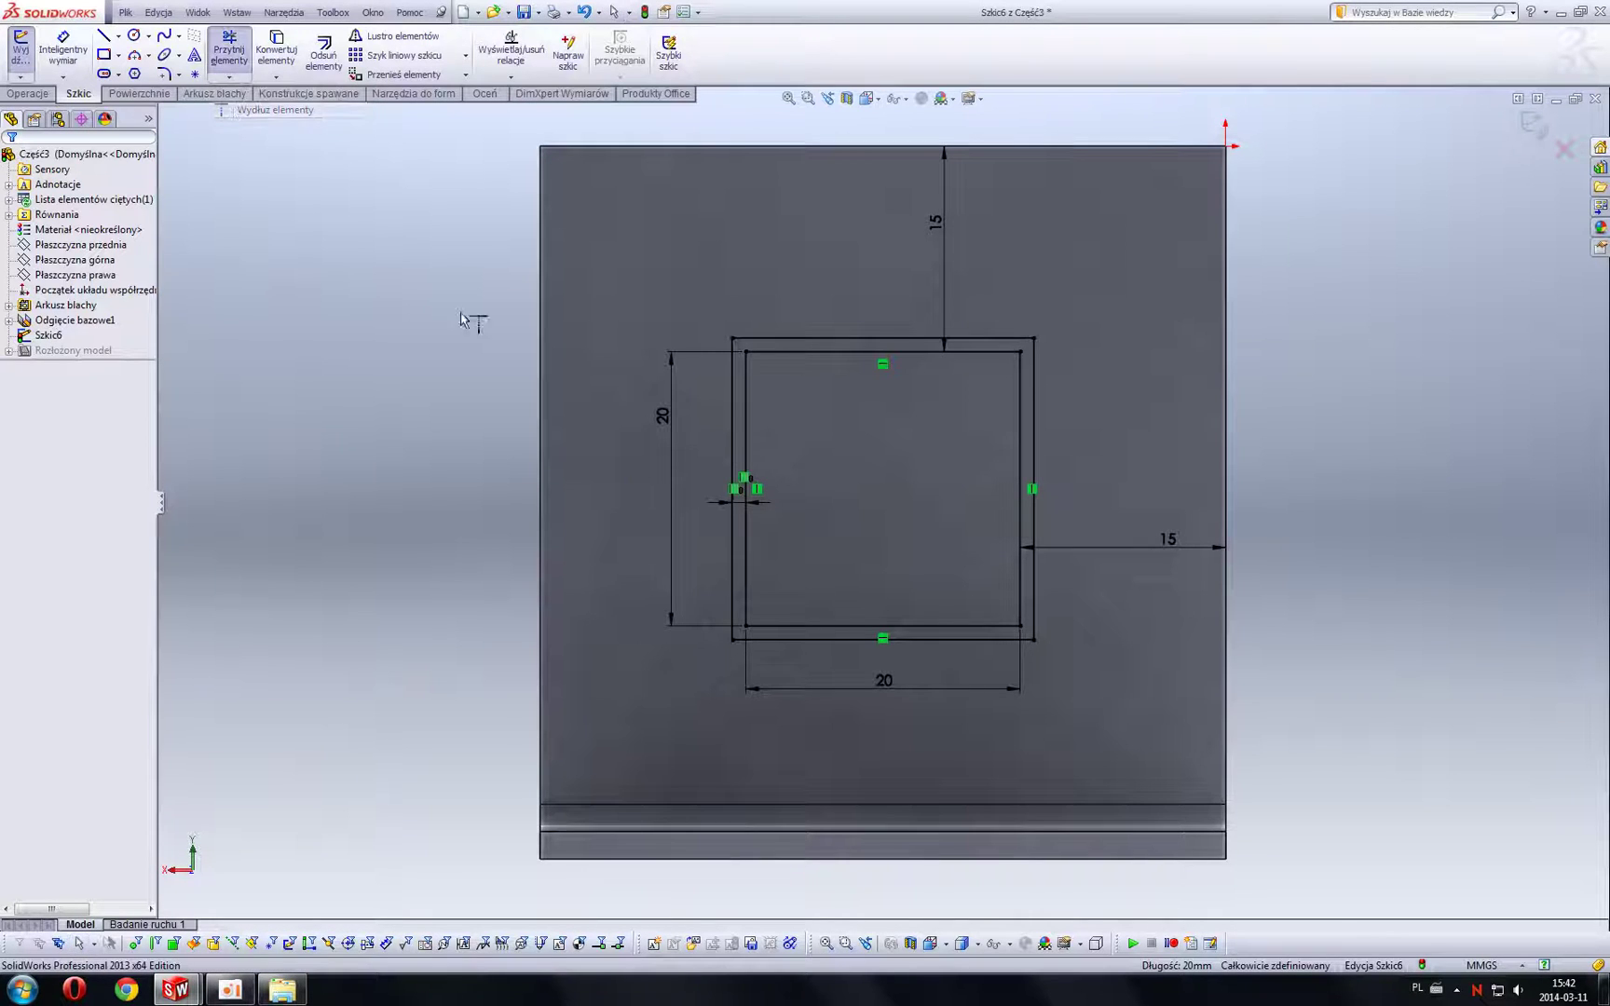
click(1005, 625)
click(229, 78)
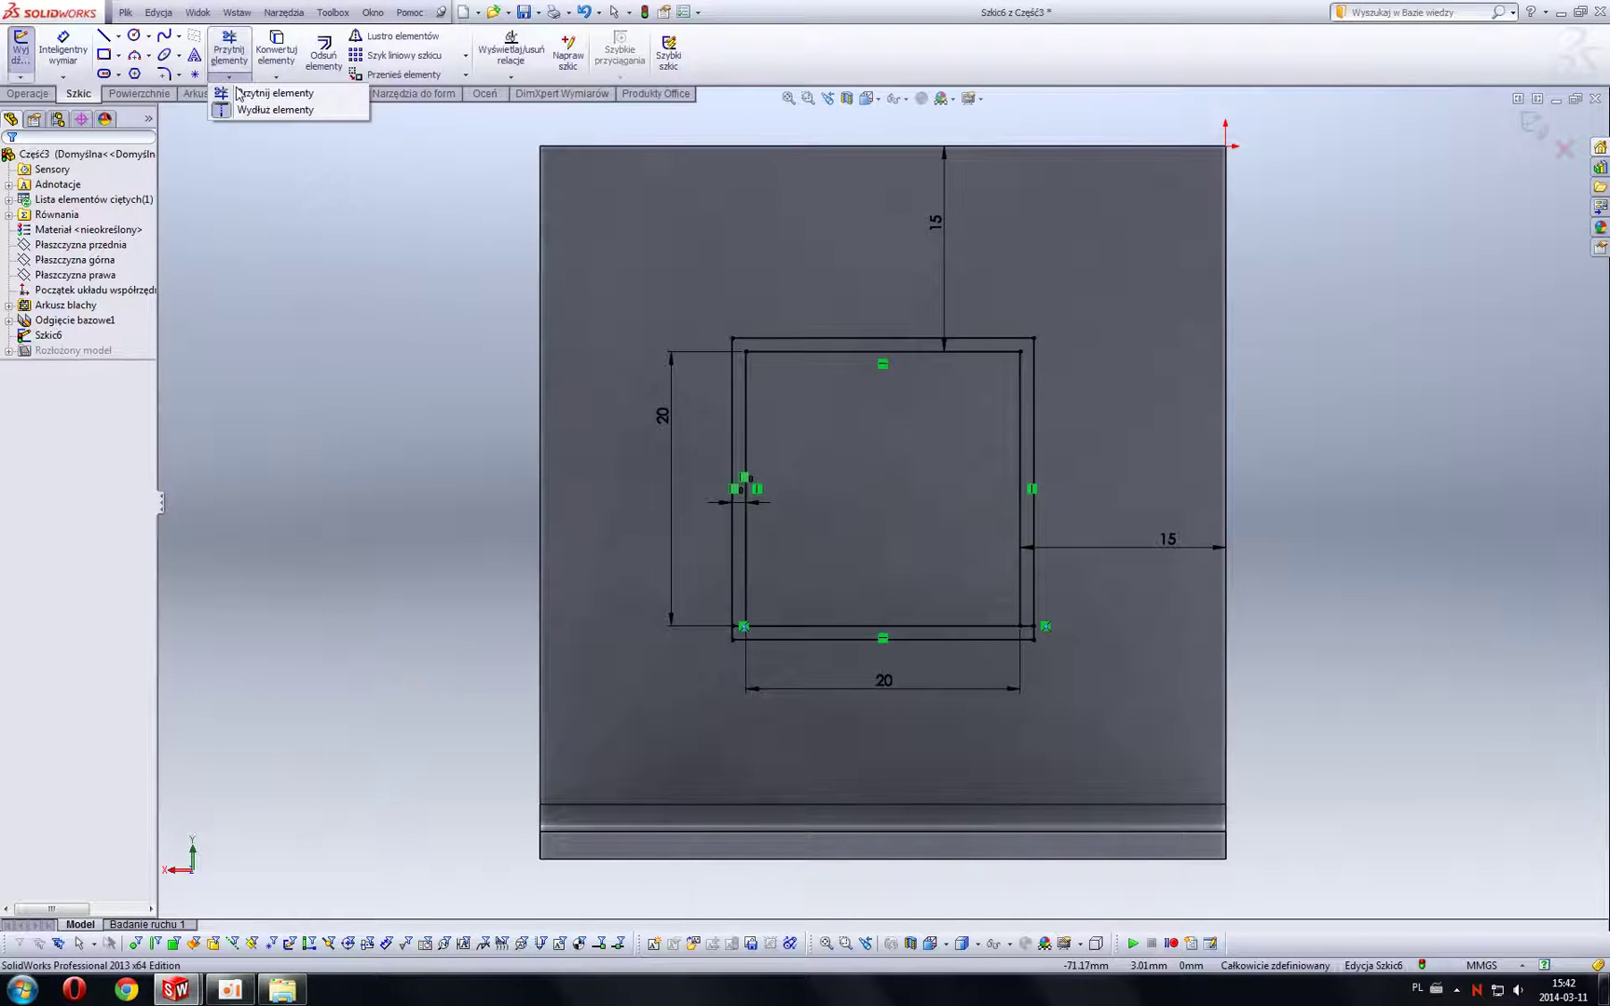
scroll(773, 634, down, 3)
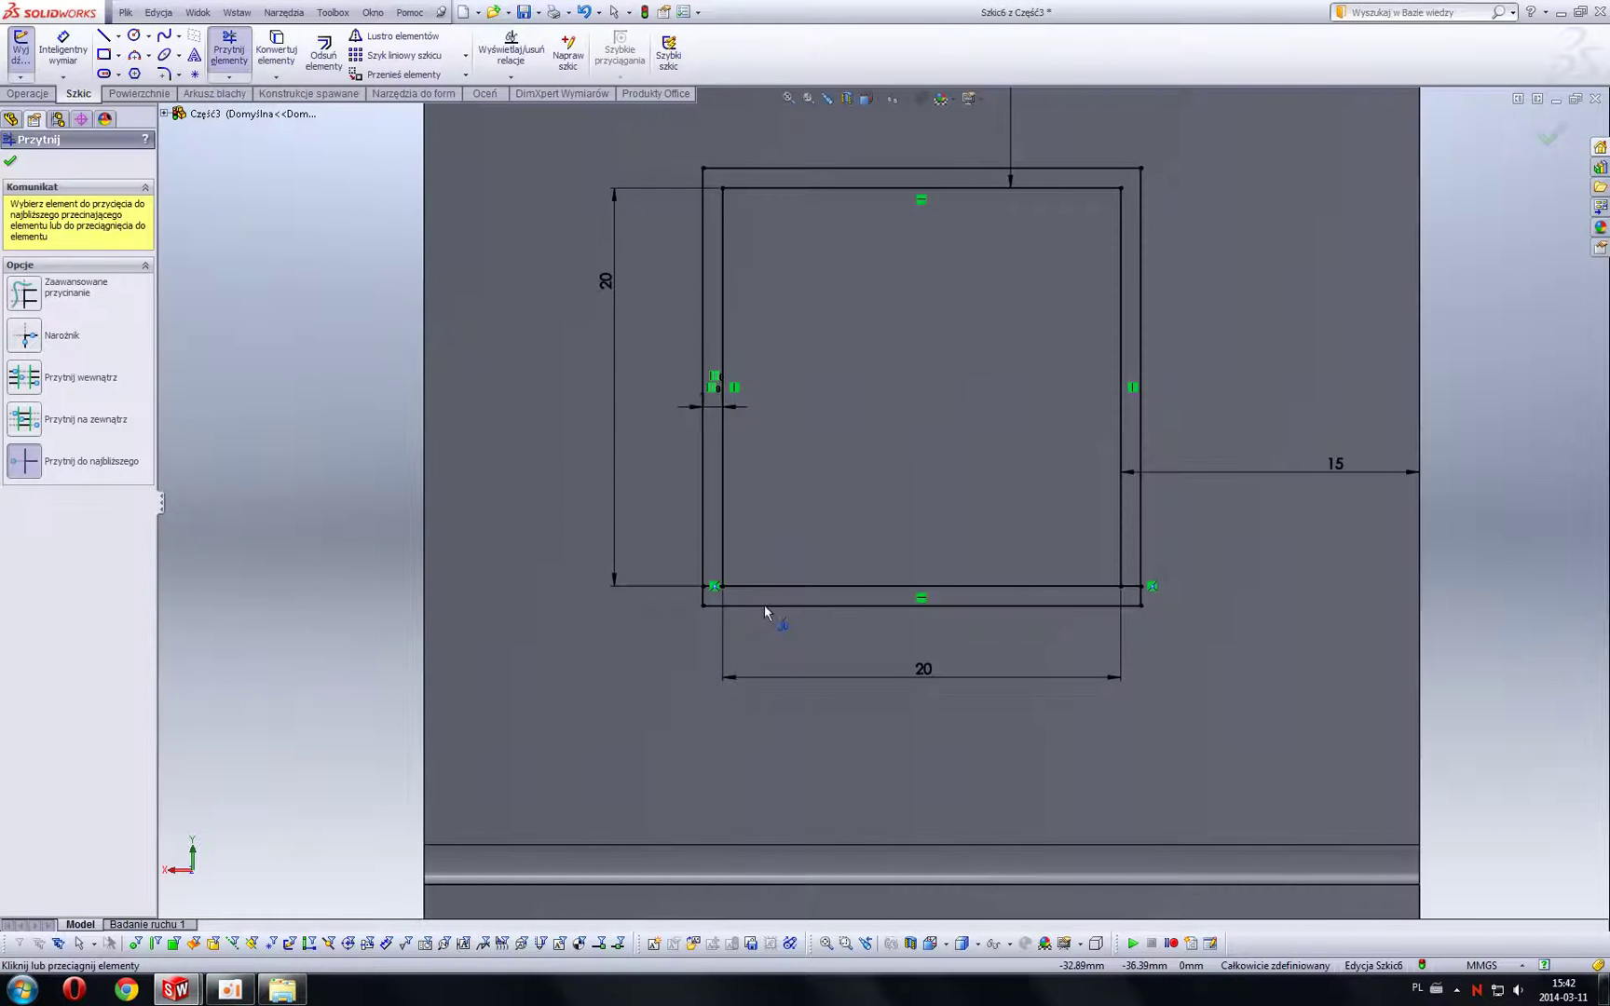
click(706, 598)
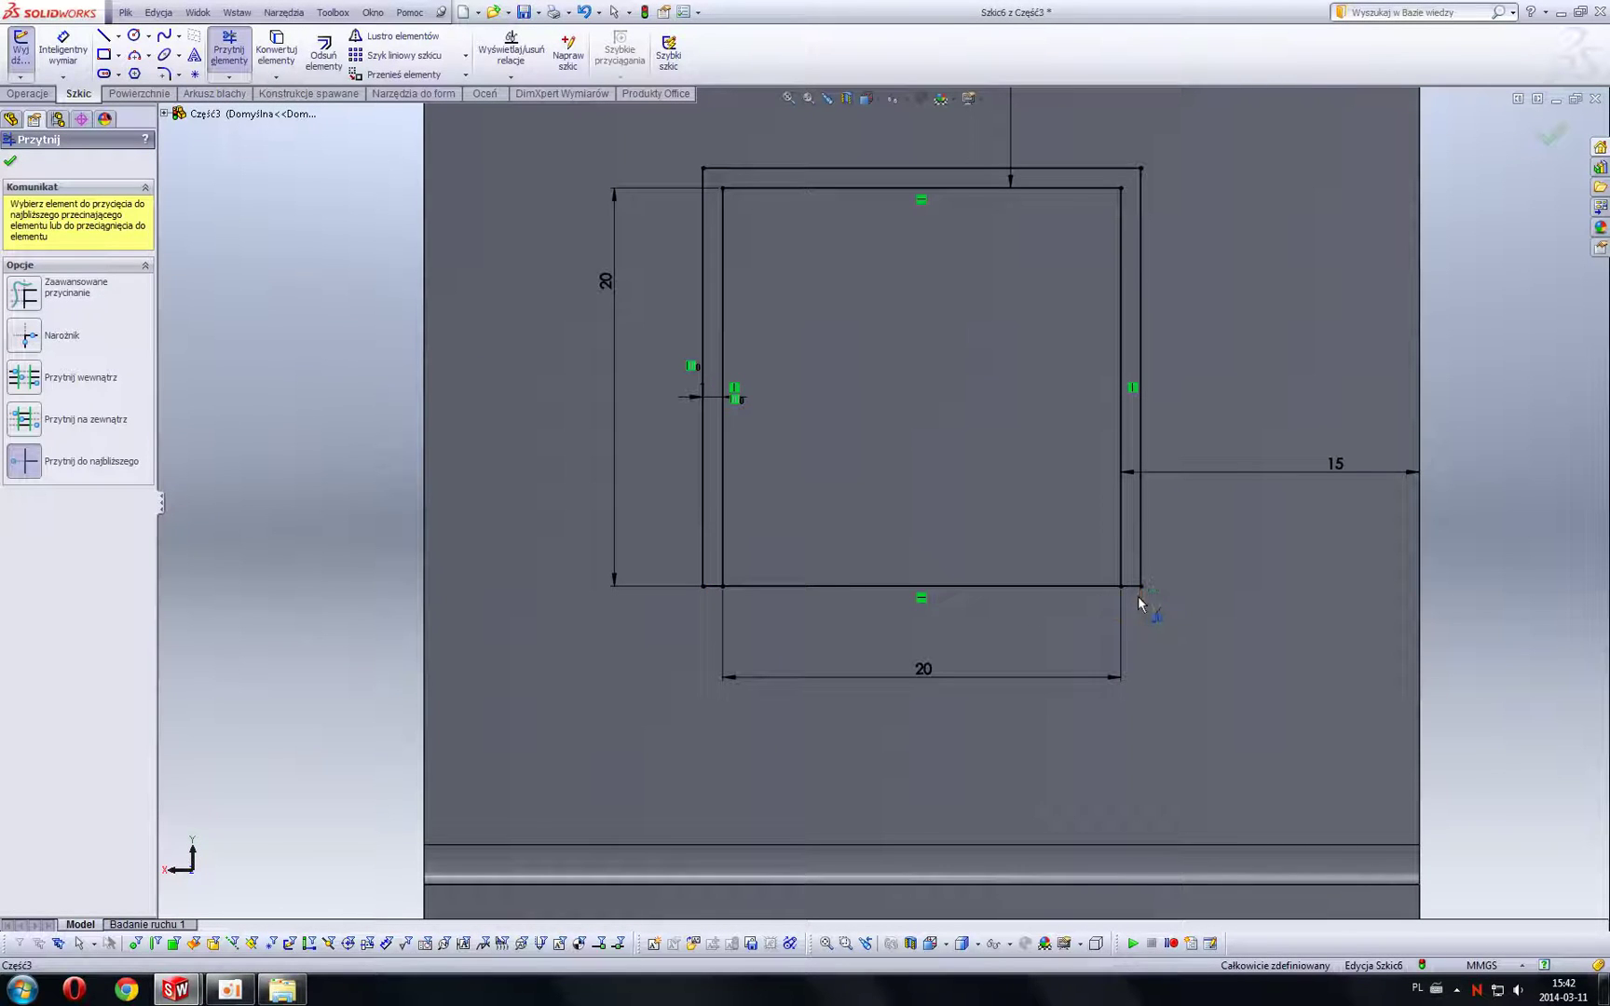
scroll(1138, 596, up, 3)
click(1561, 130)
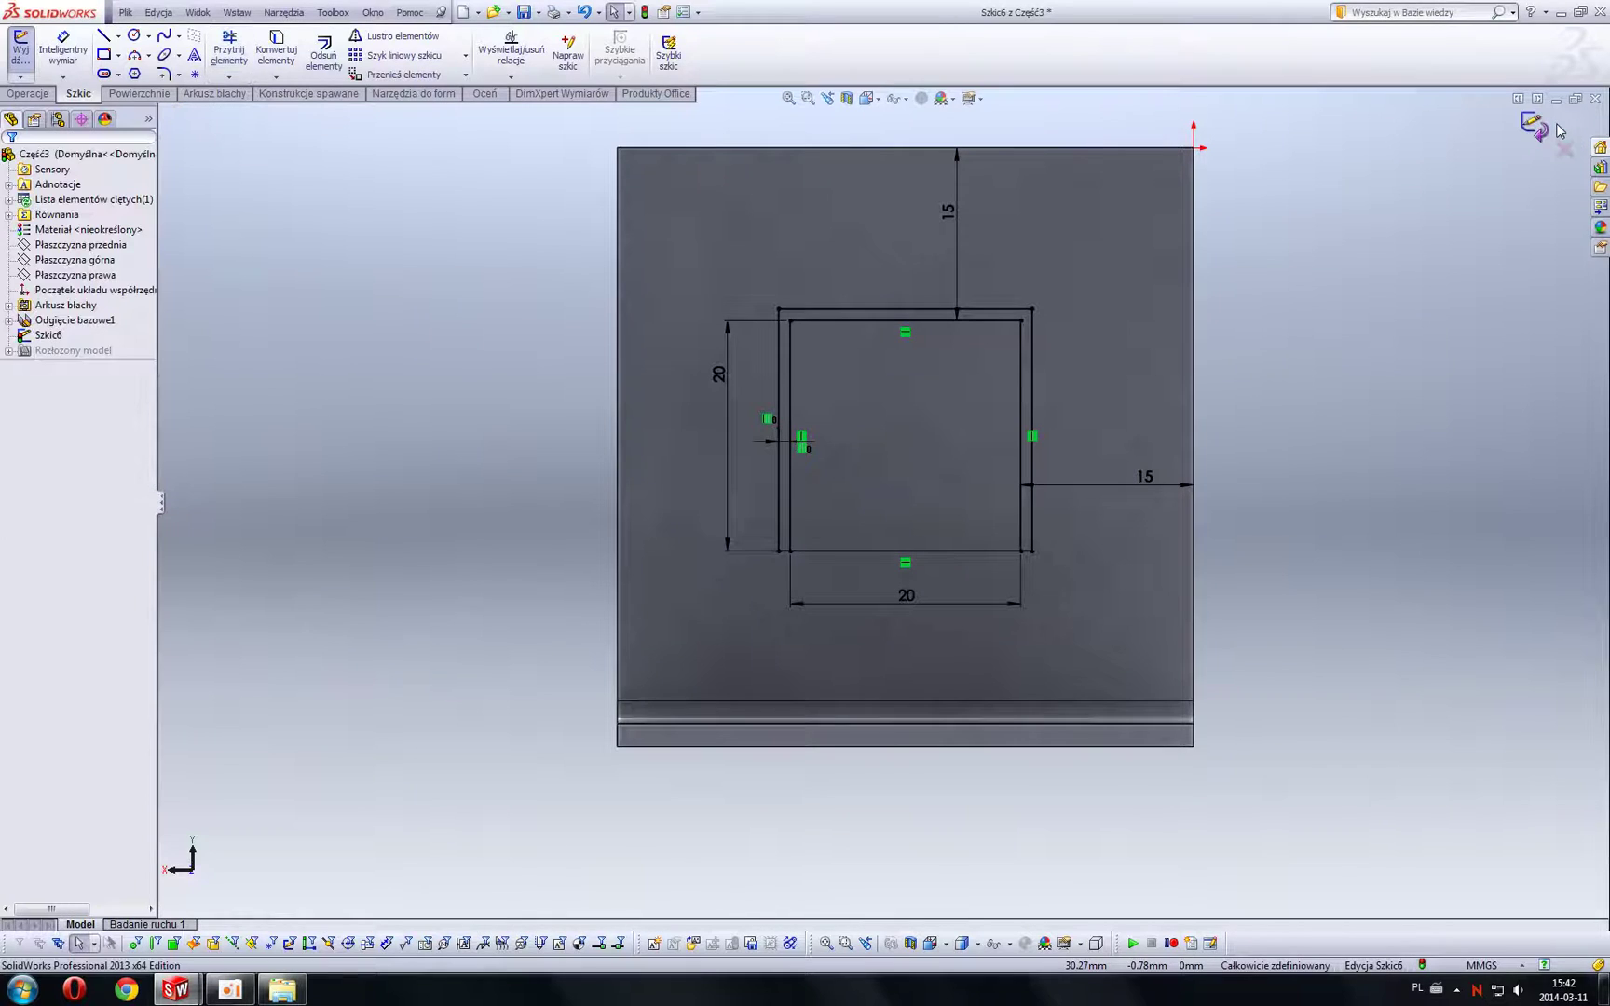
Cut the U-shaped strip through the upright with an extruded cut linked to sheet thickness
click(30, 94)
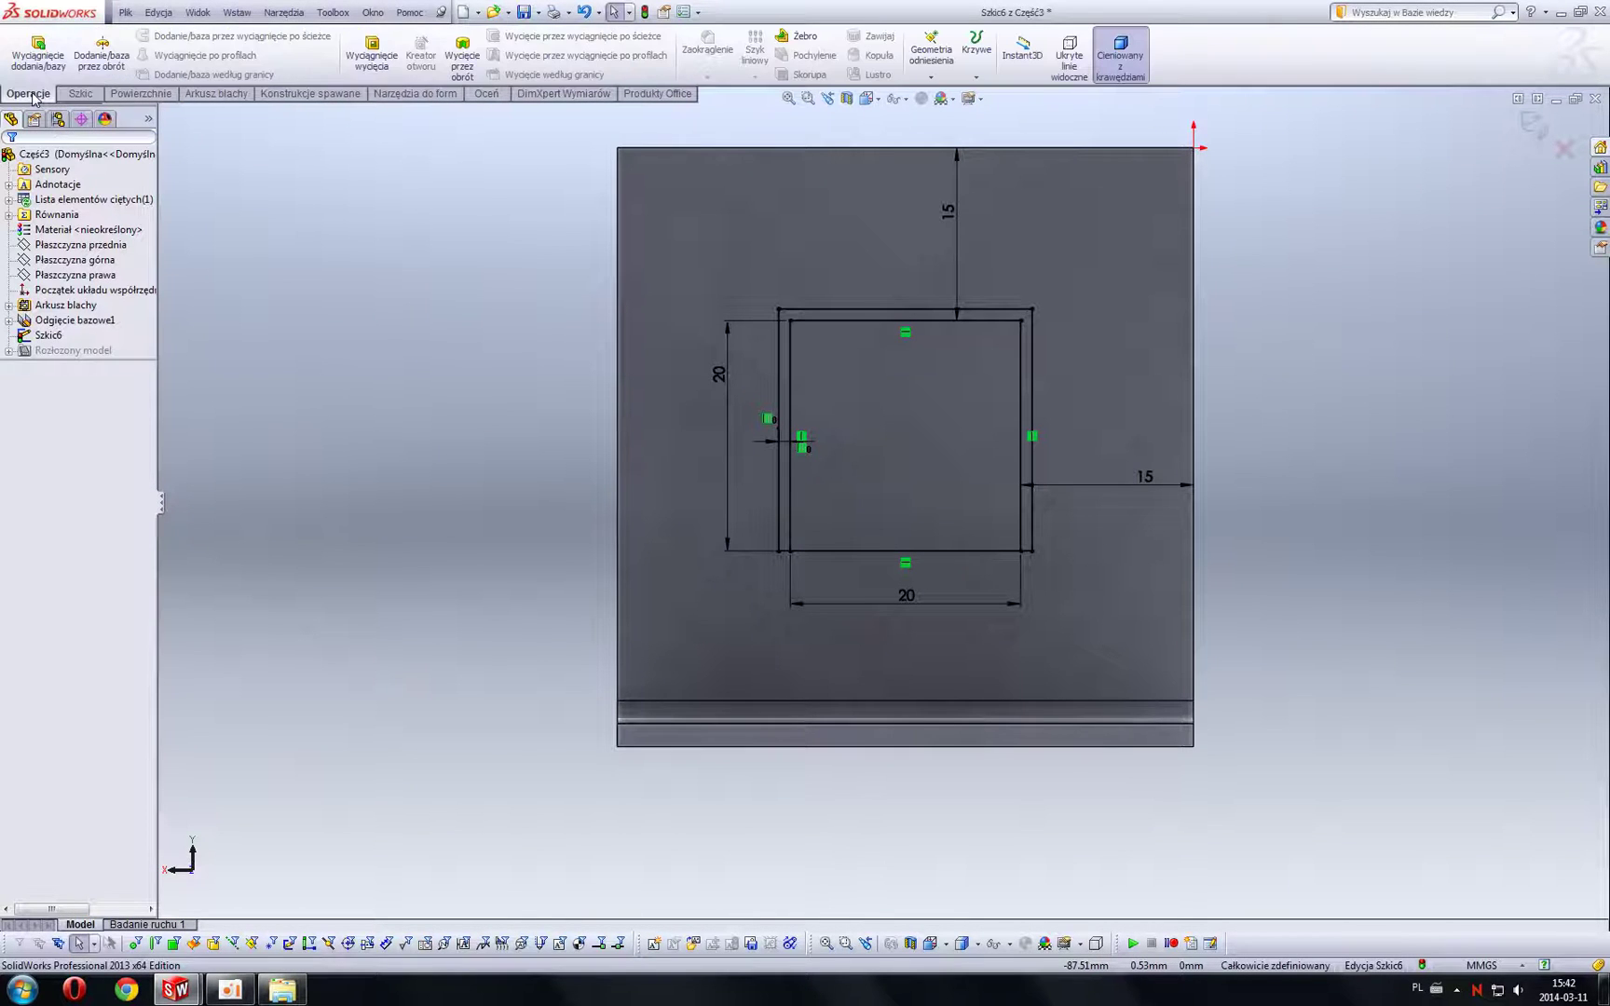
click(381, 76)
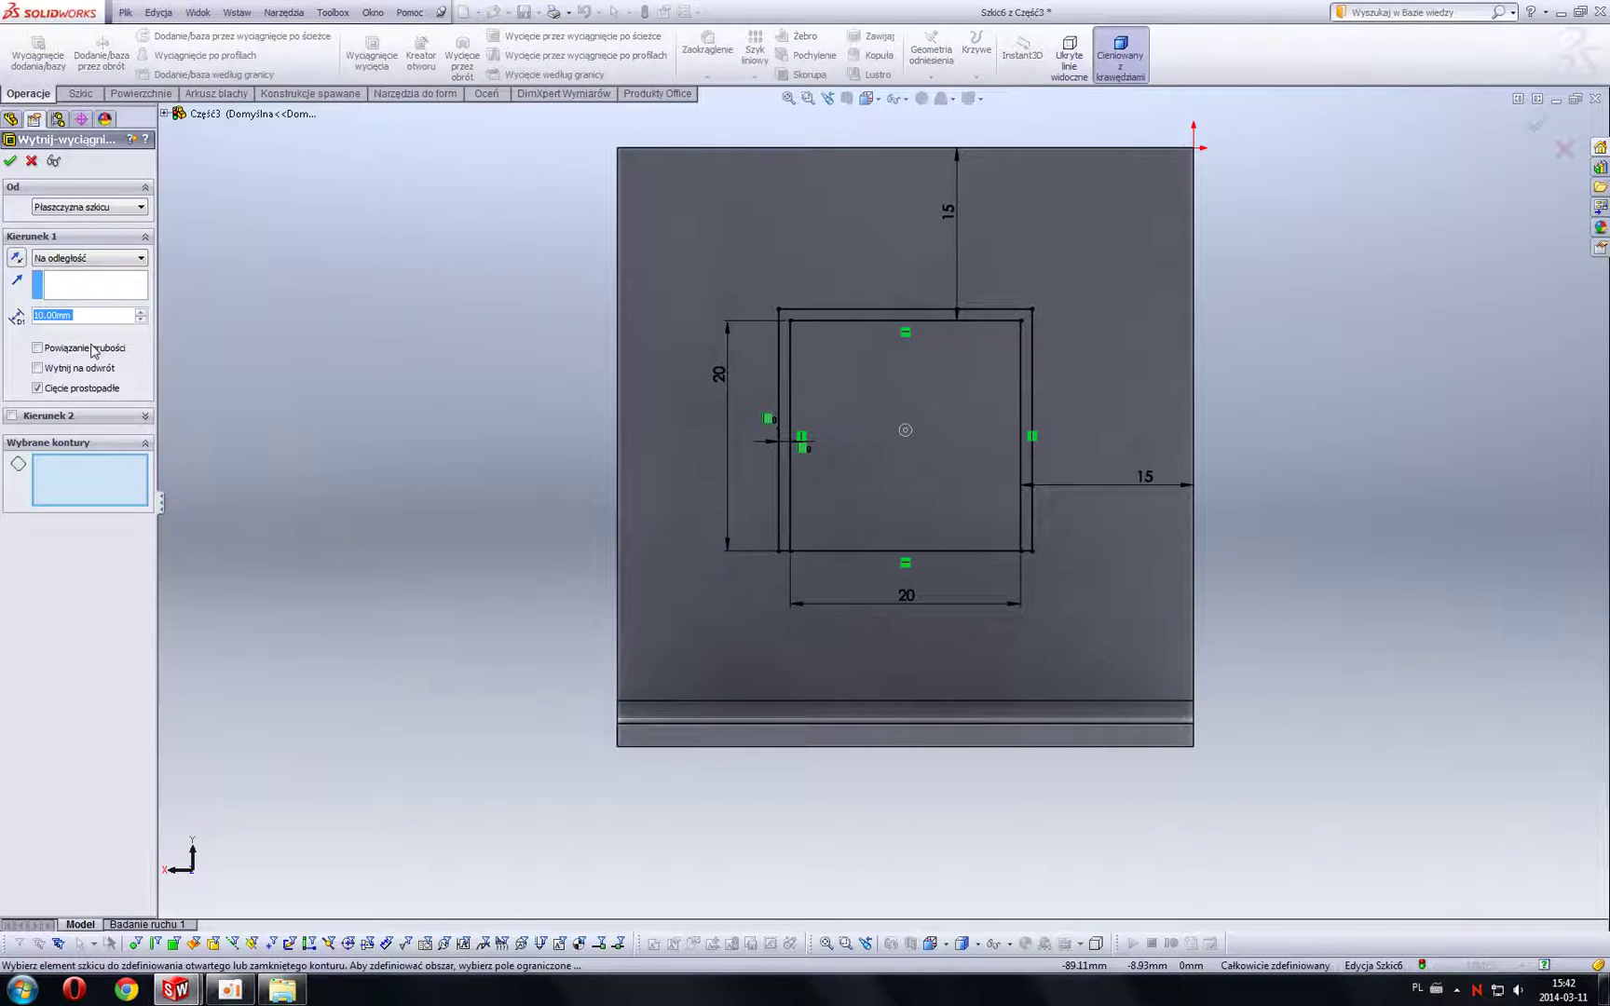
click(71, 350)
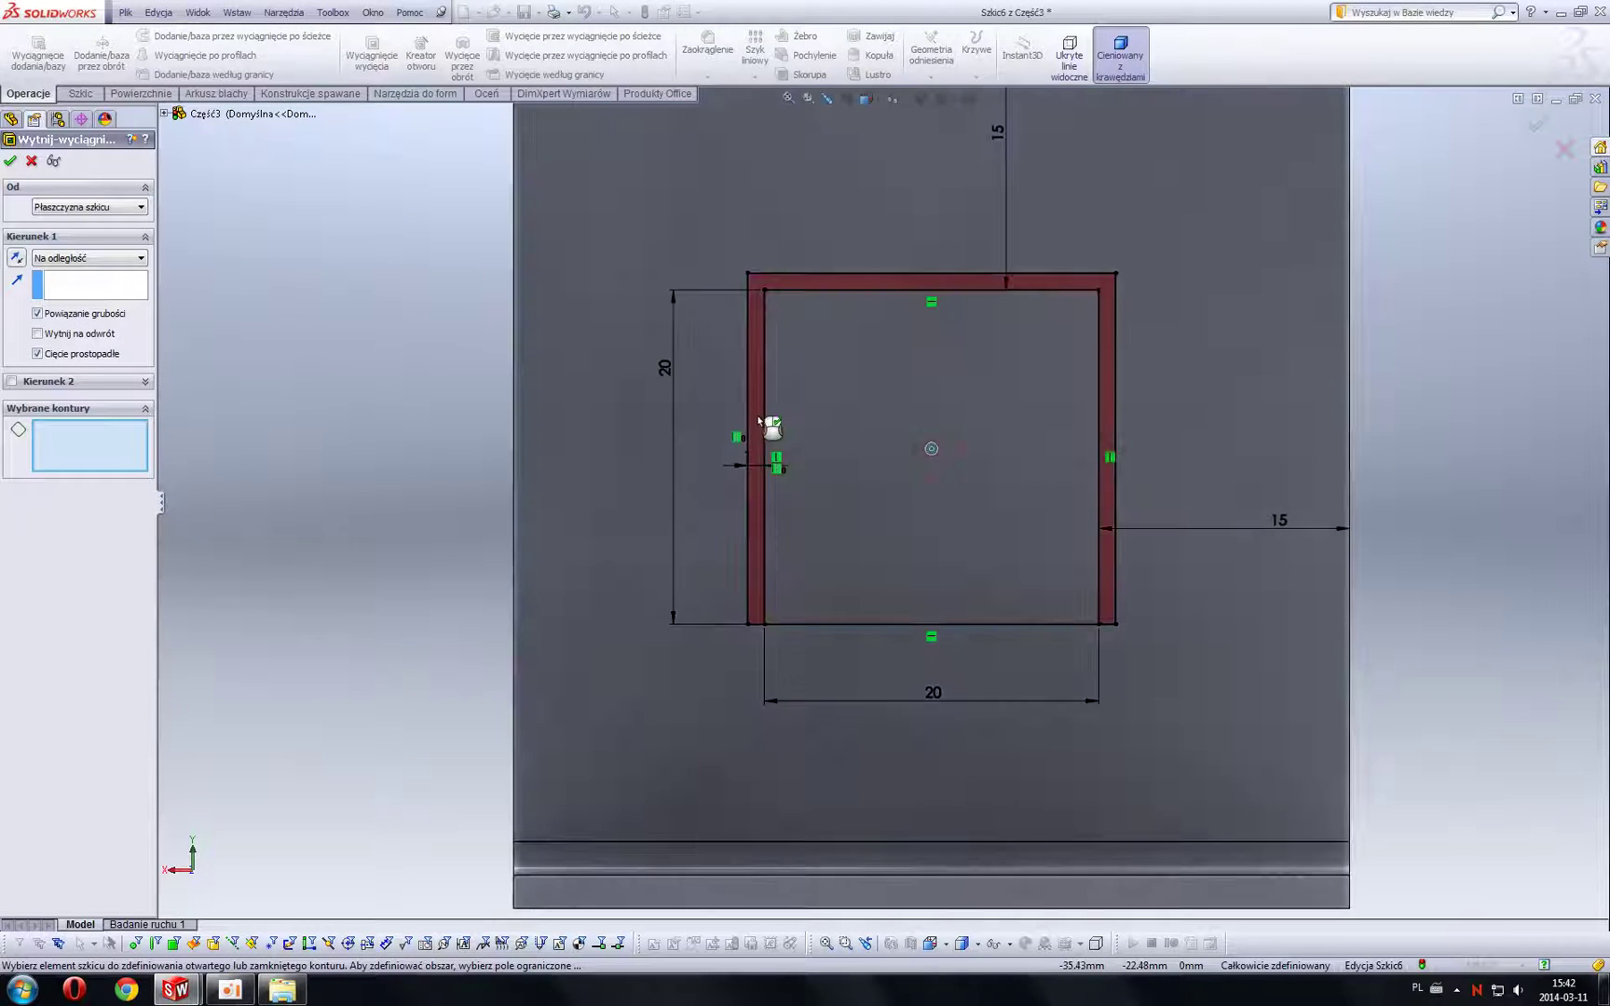
click(758, 421)
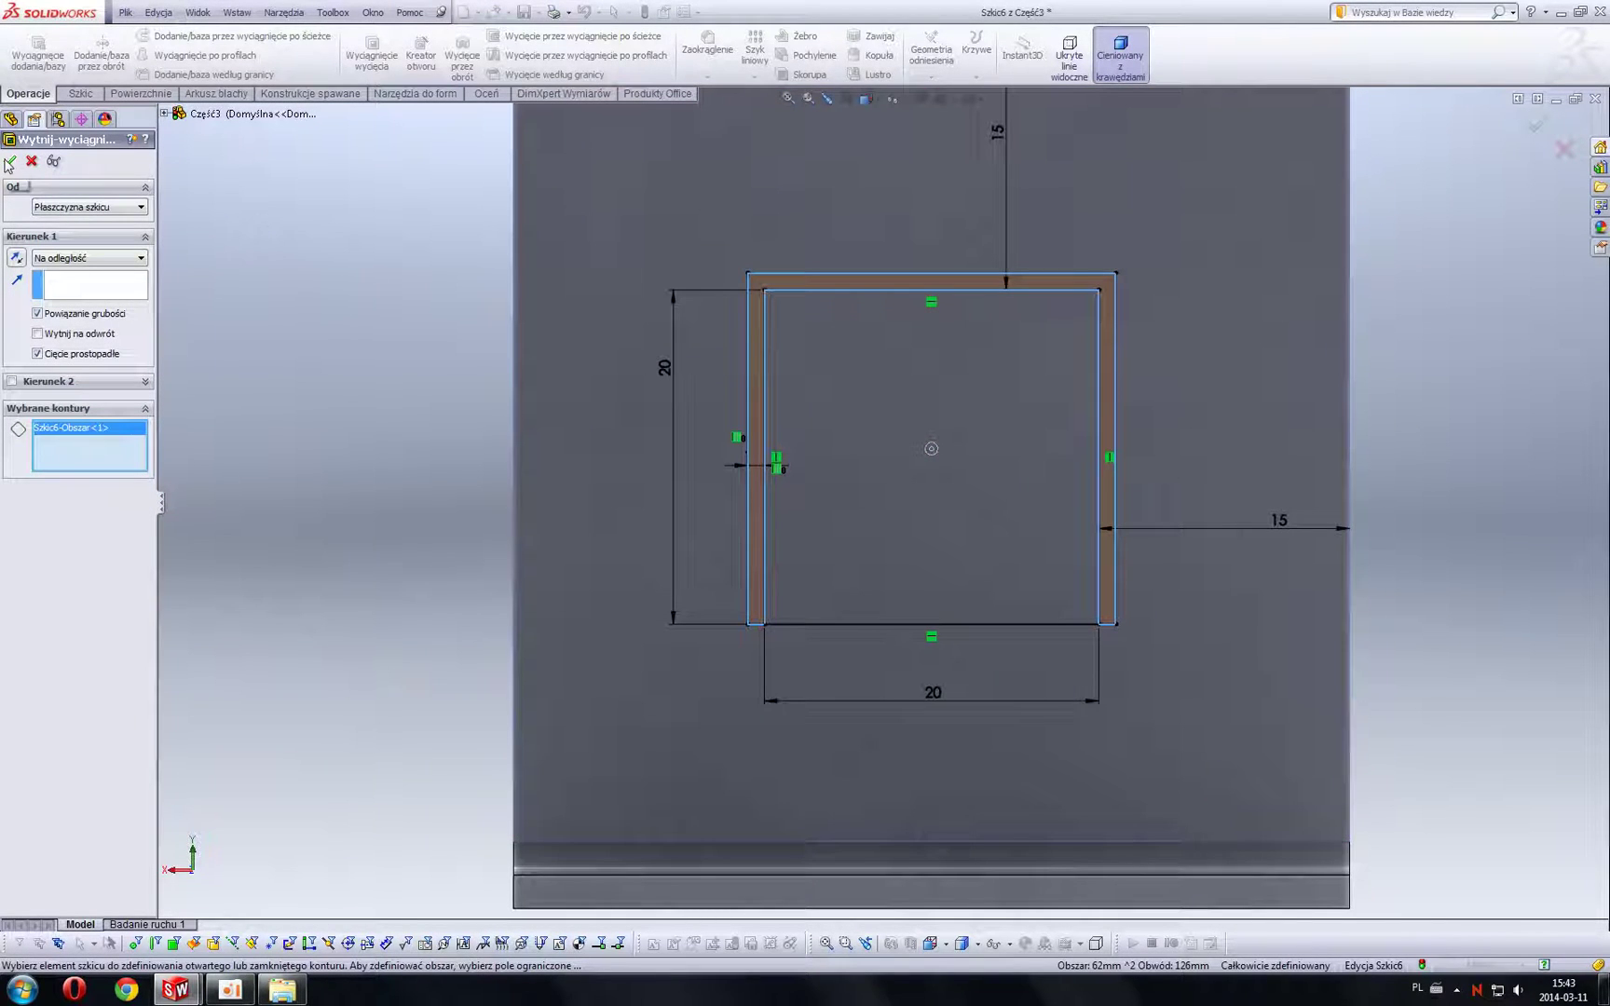
click(10, 162)
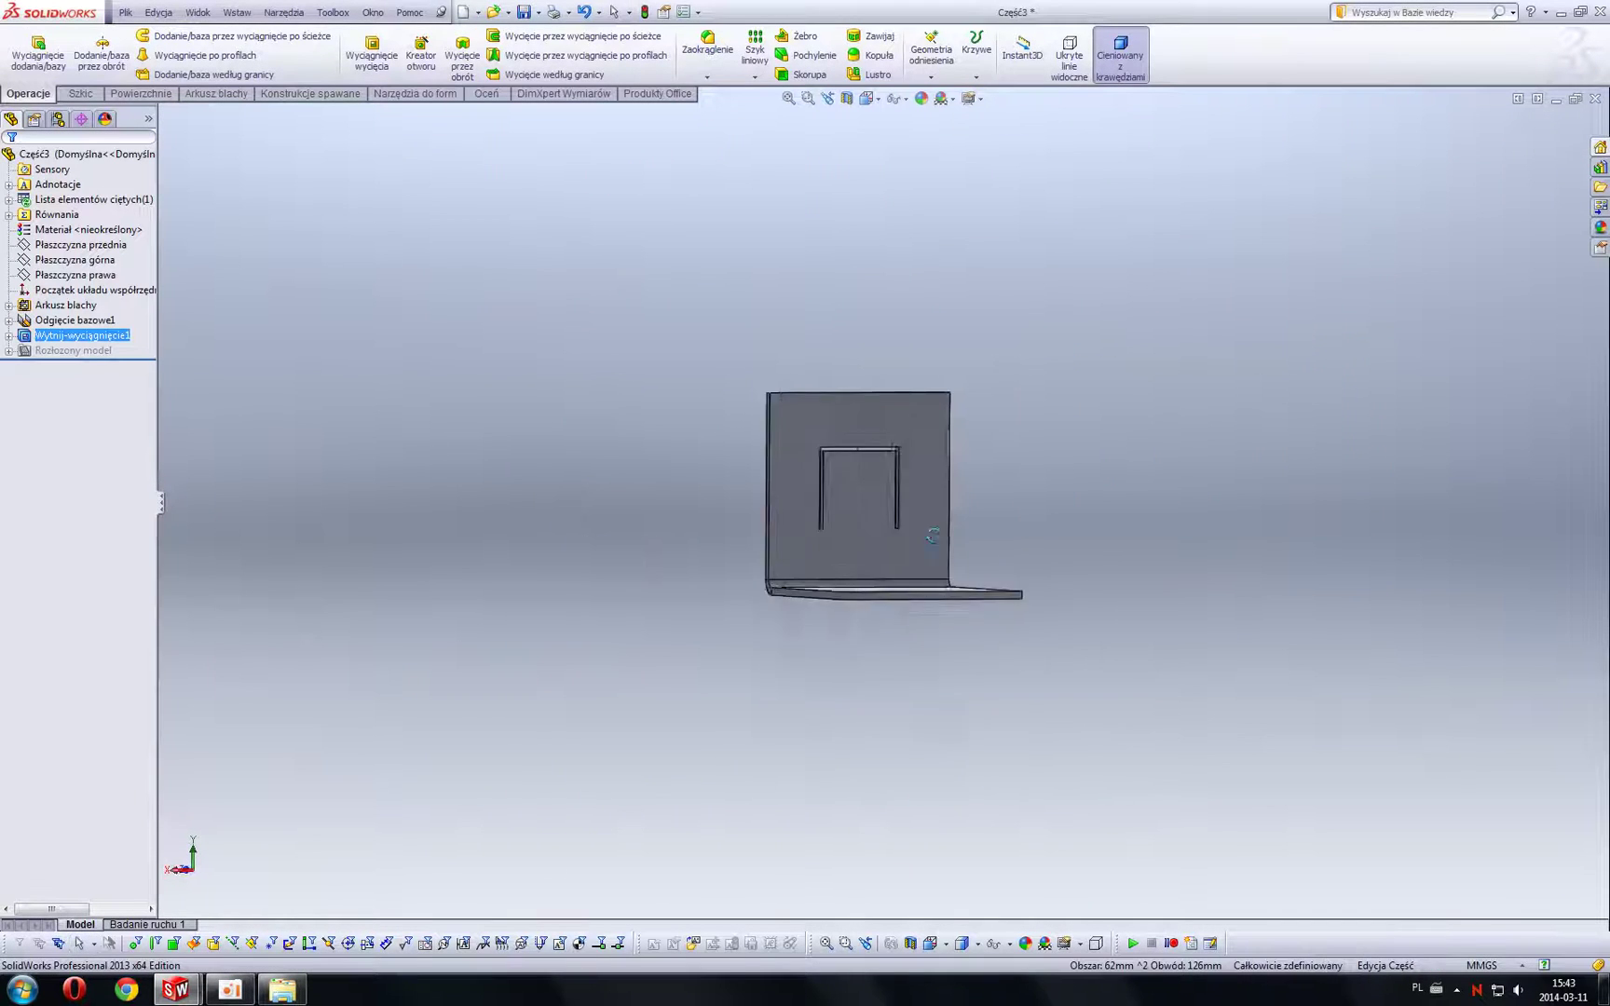
Start a sketched bend with a line joining the slot's bottom ends on the upright face
middle_drag(933, 536, 894, 521)
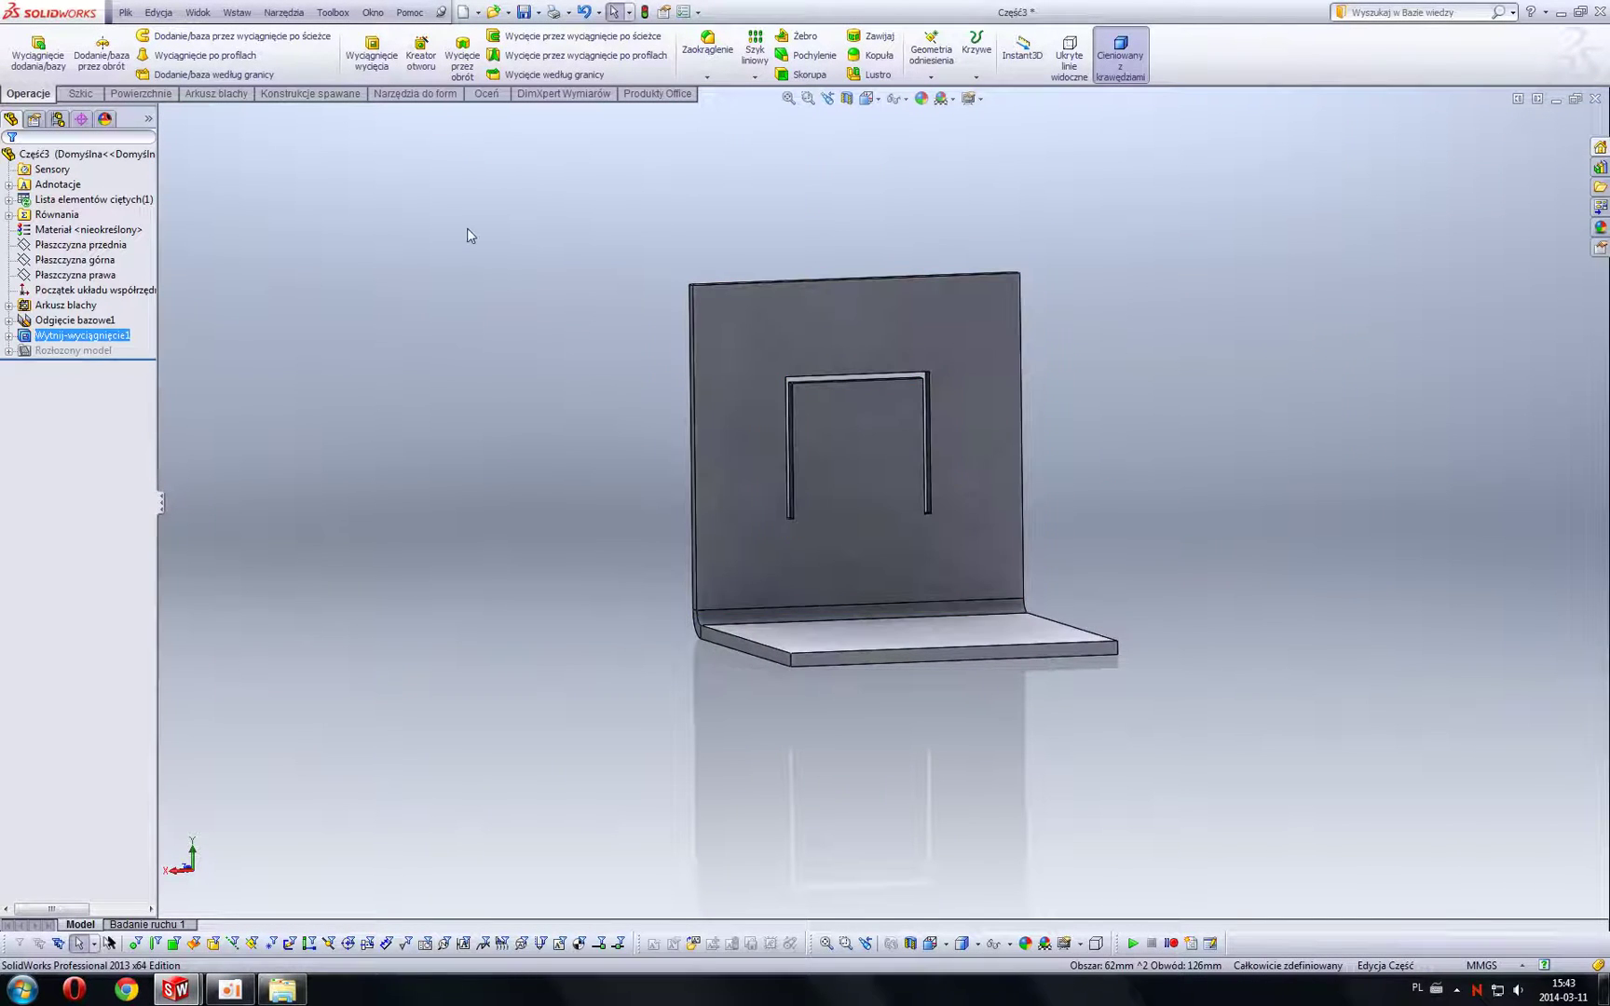
click(214, 97)
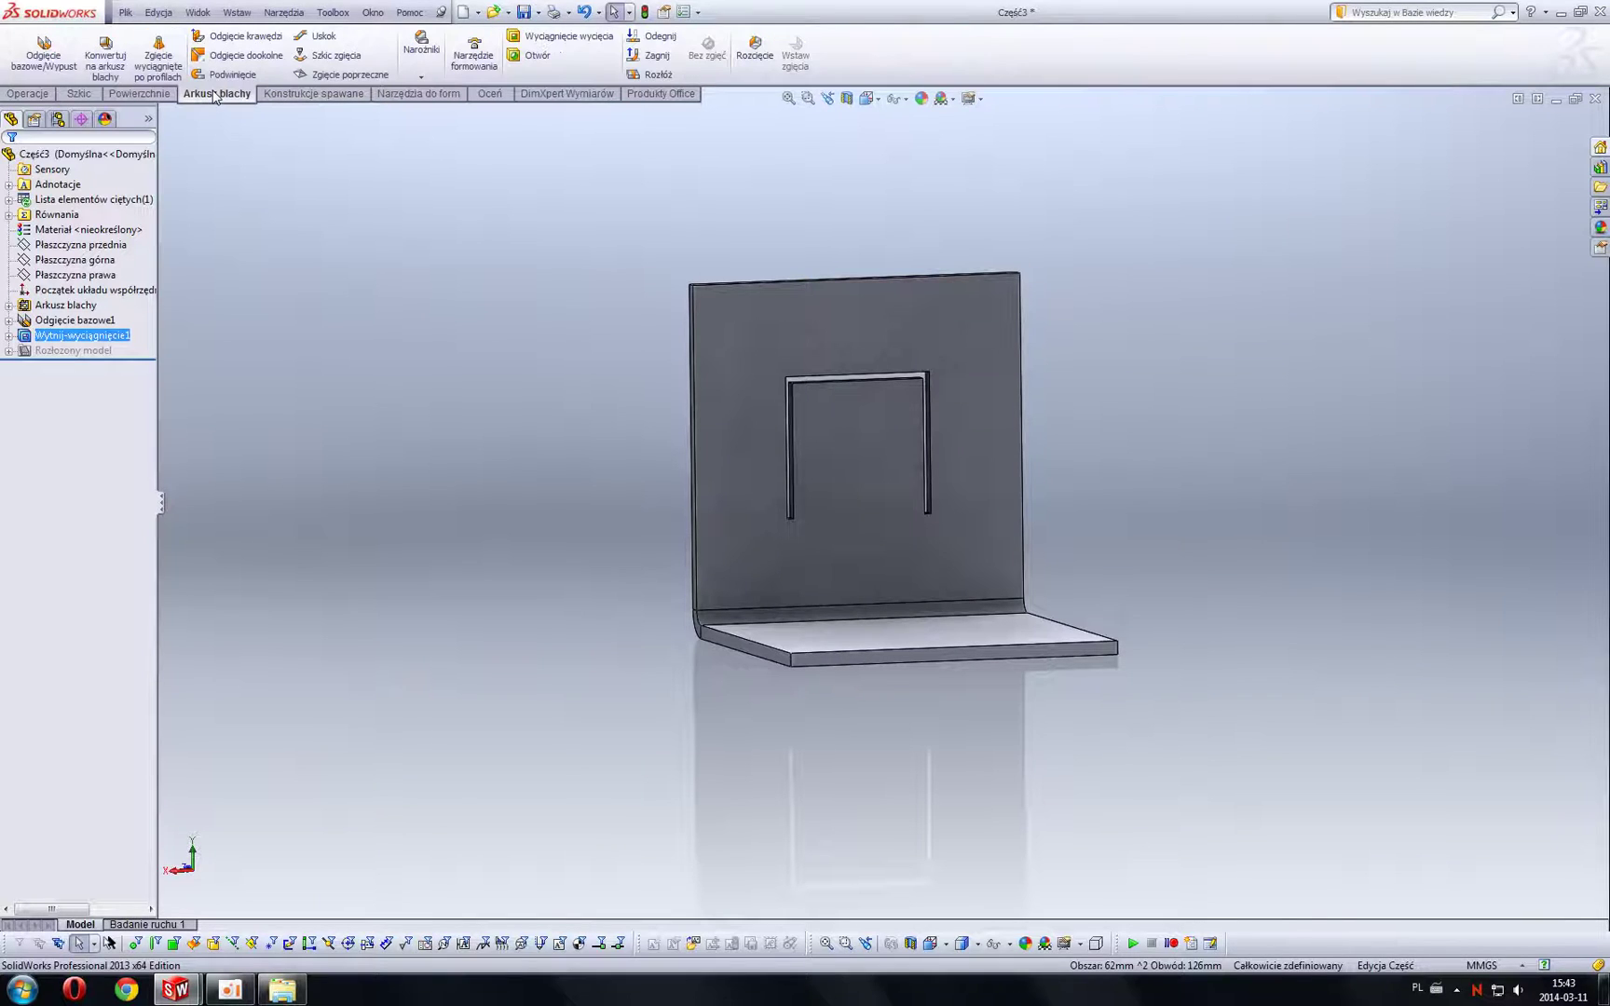
click(331, 63)
click(829, 461)
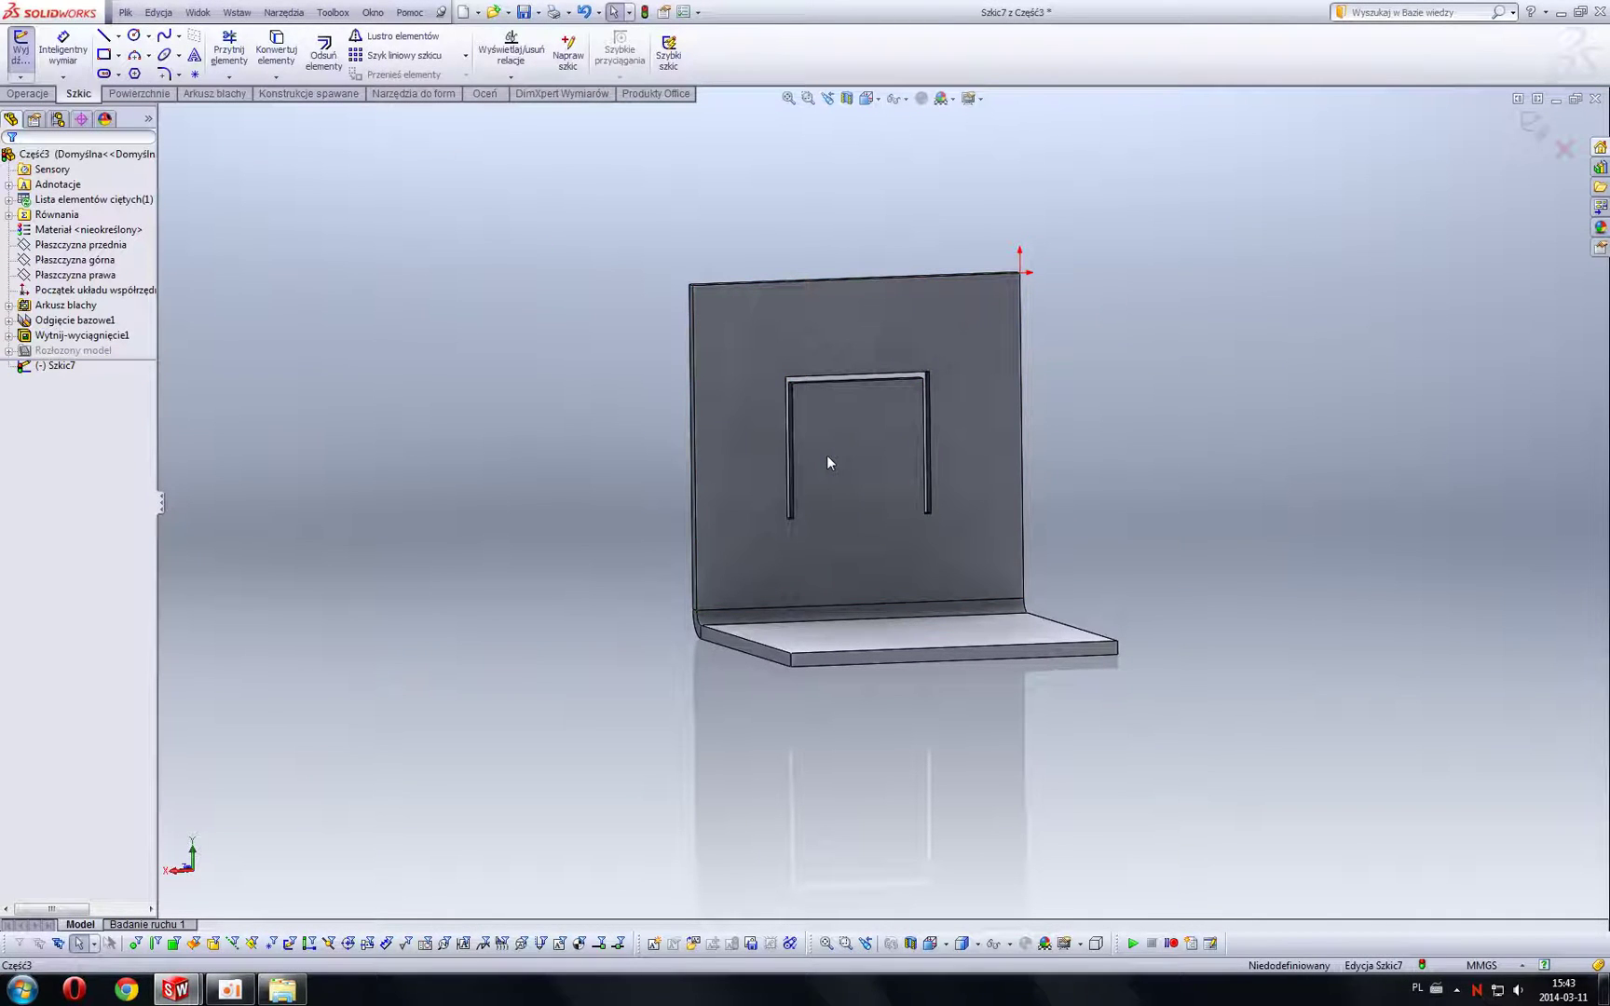
key(ctrl+8)
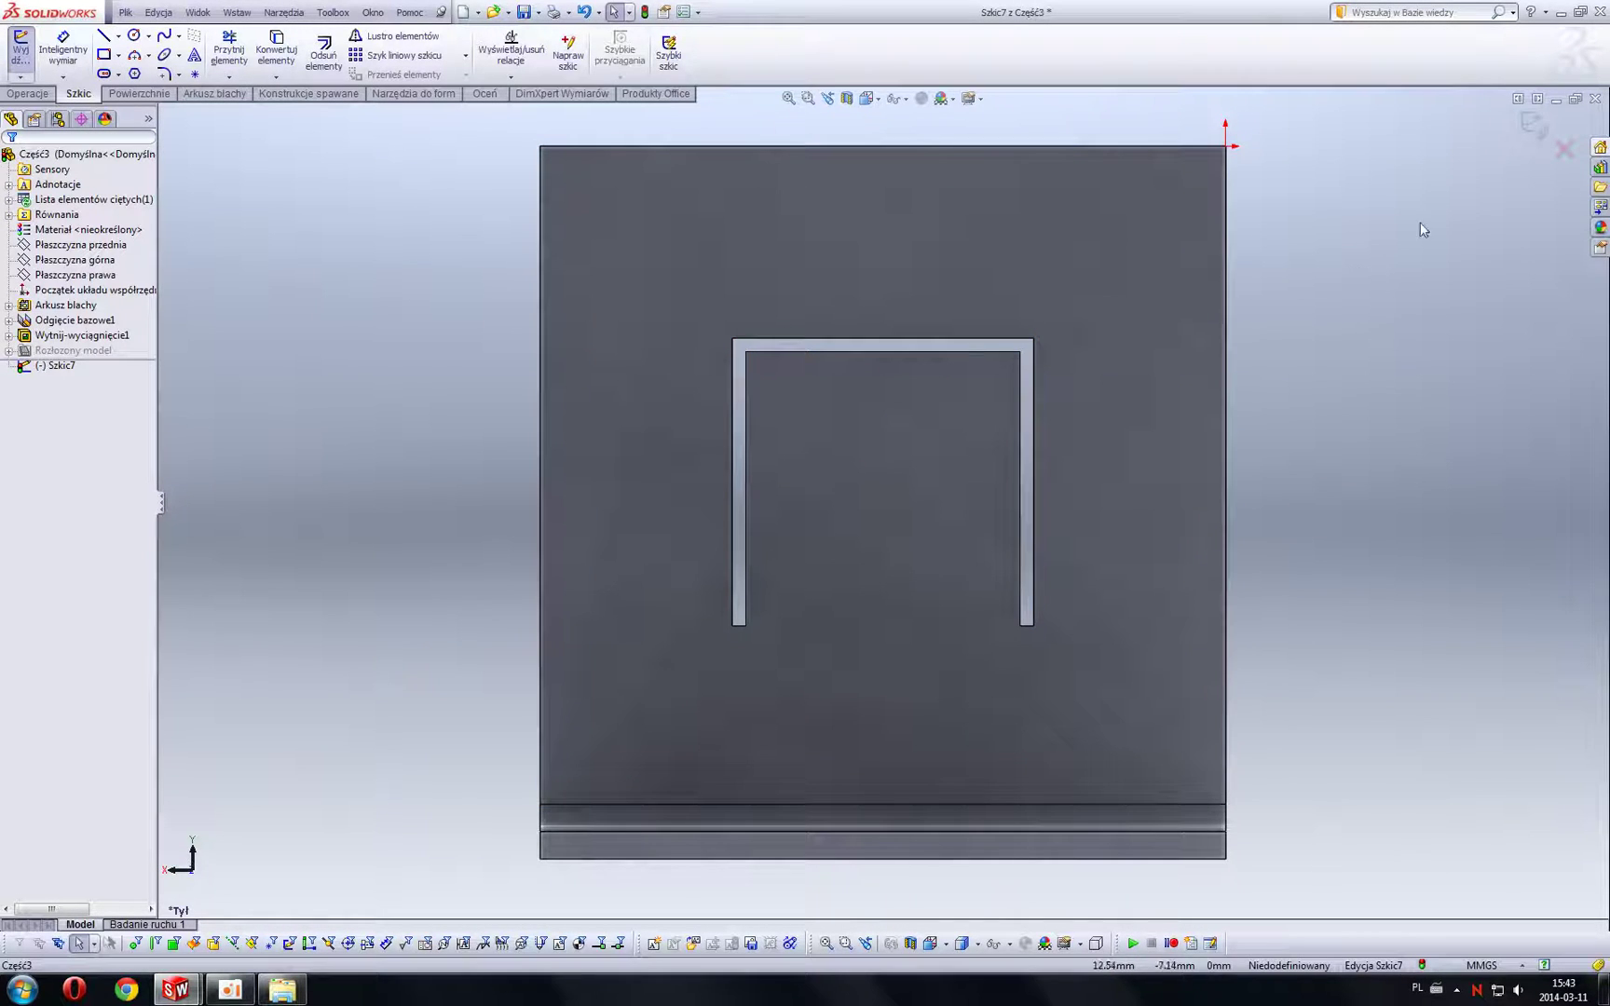
click(104, 35)
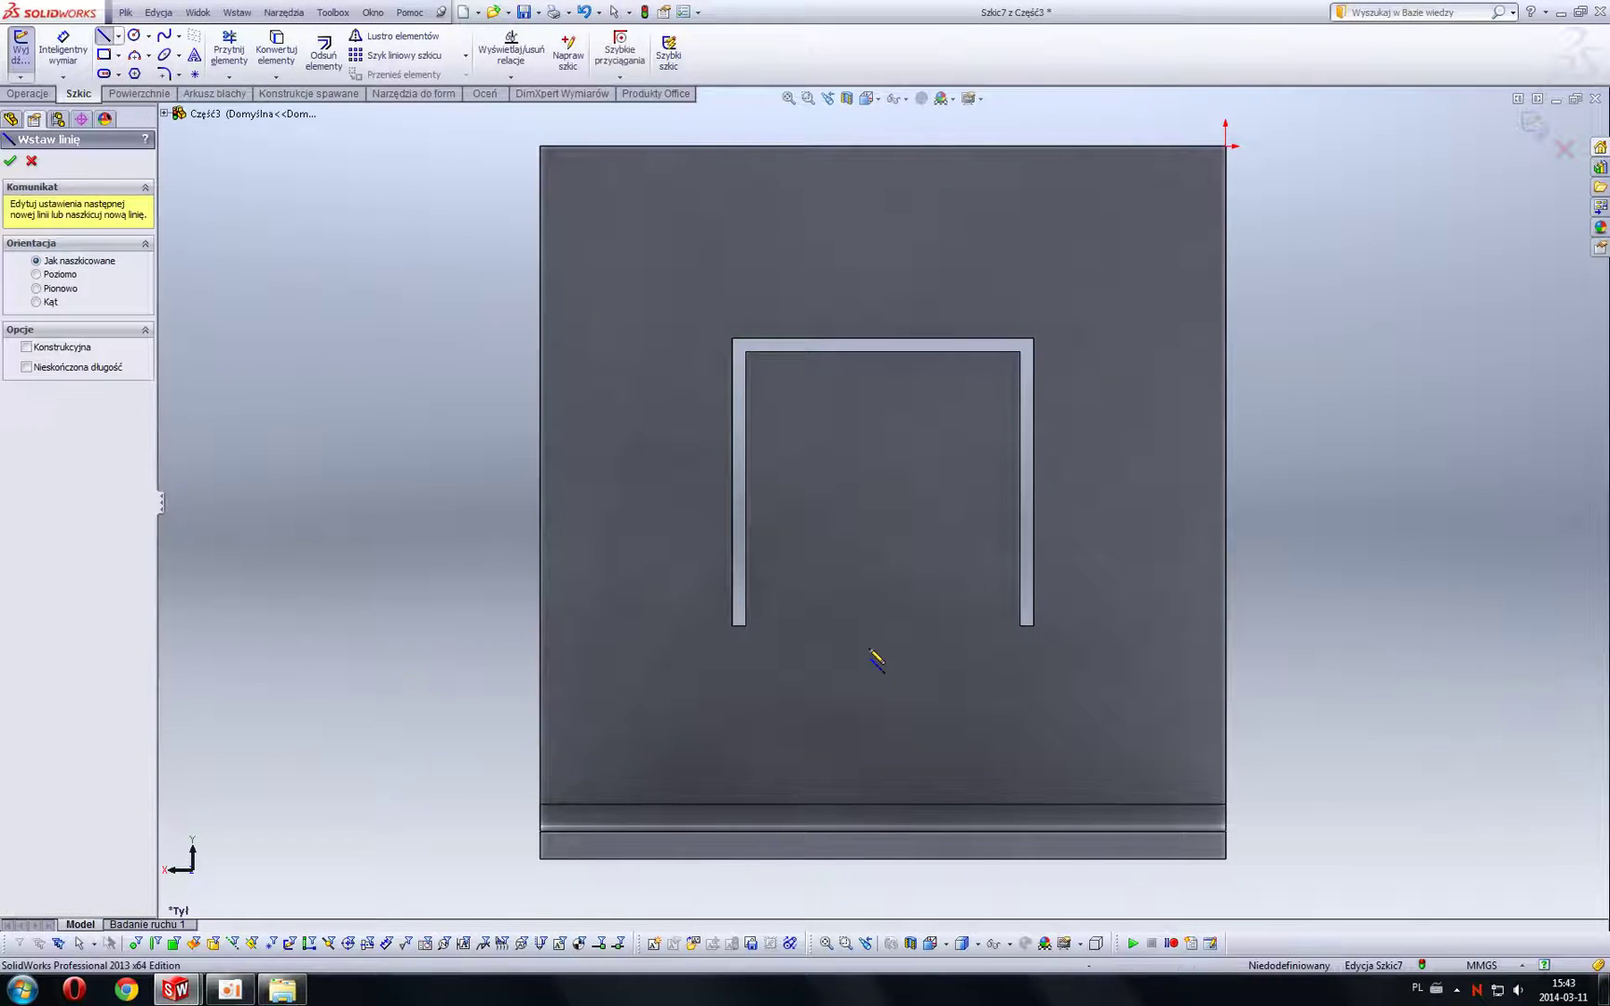
click(732, 626)
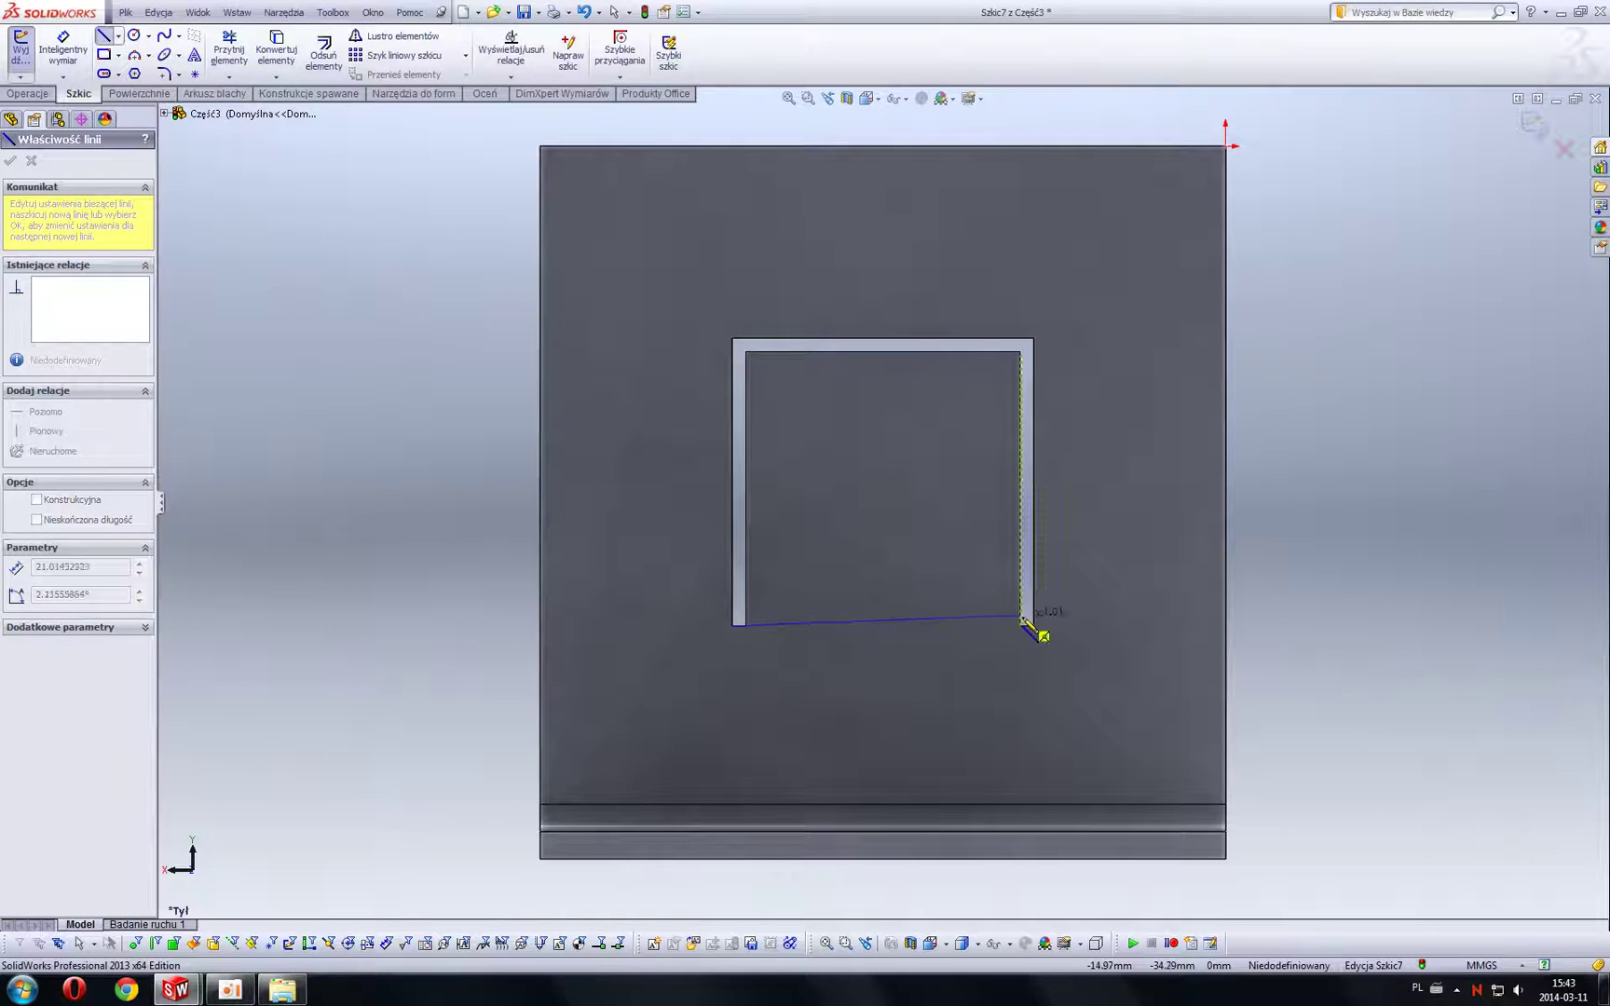
click(1033, 626)
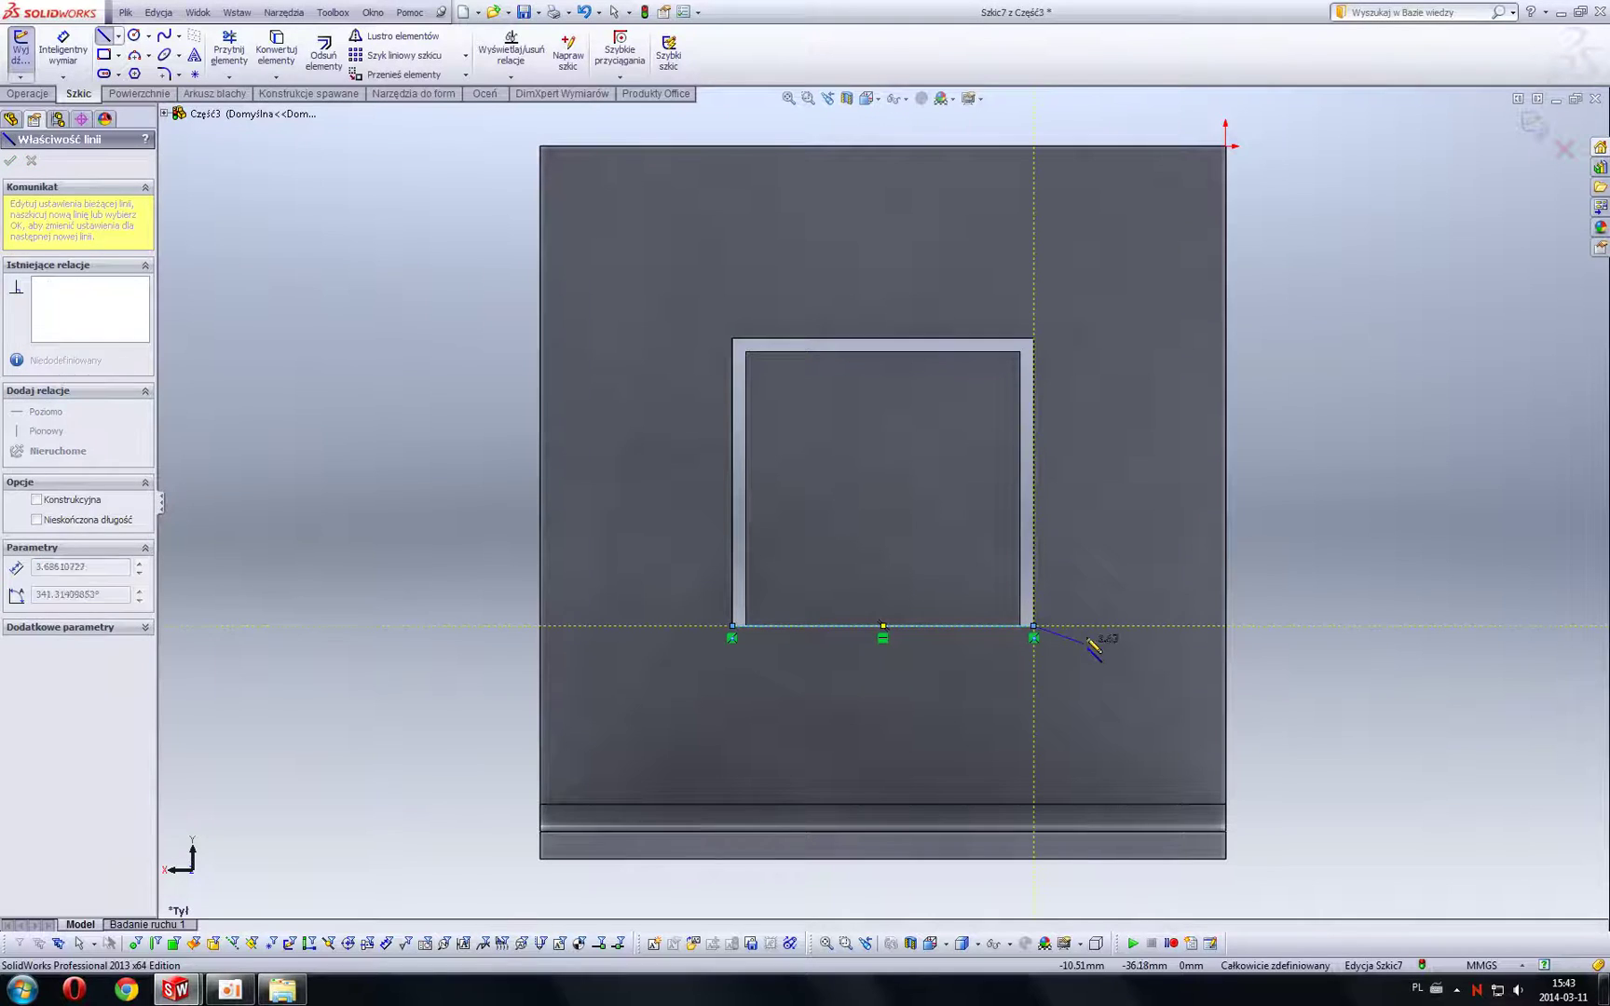
key(Escape)
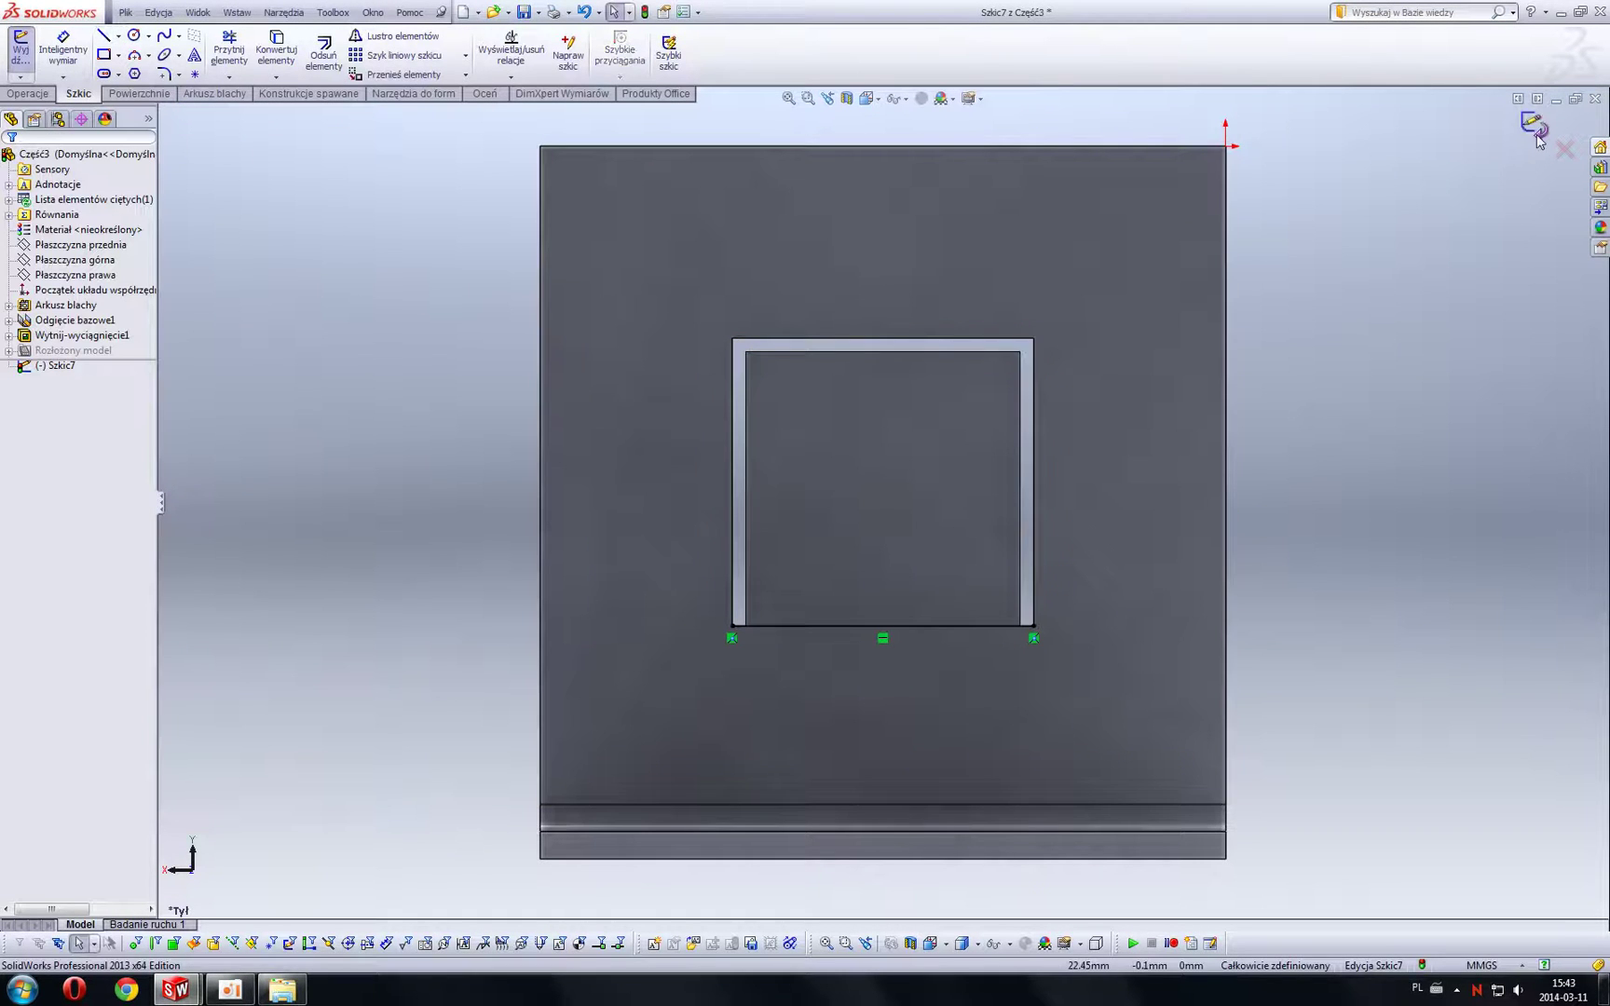
click(1536, 136)
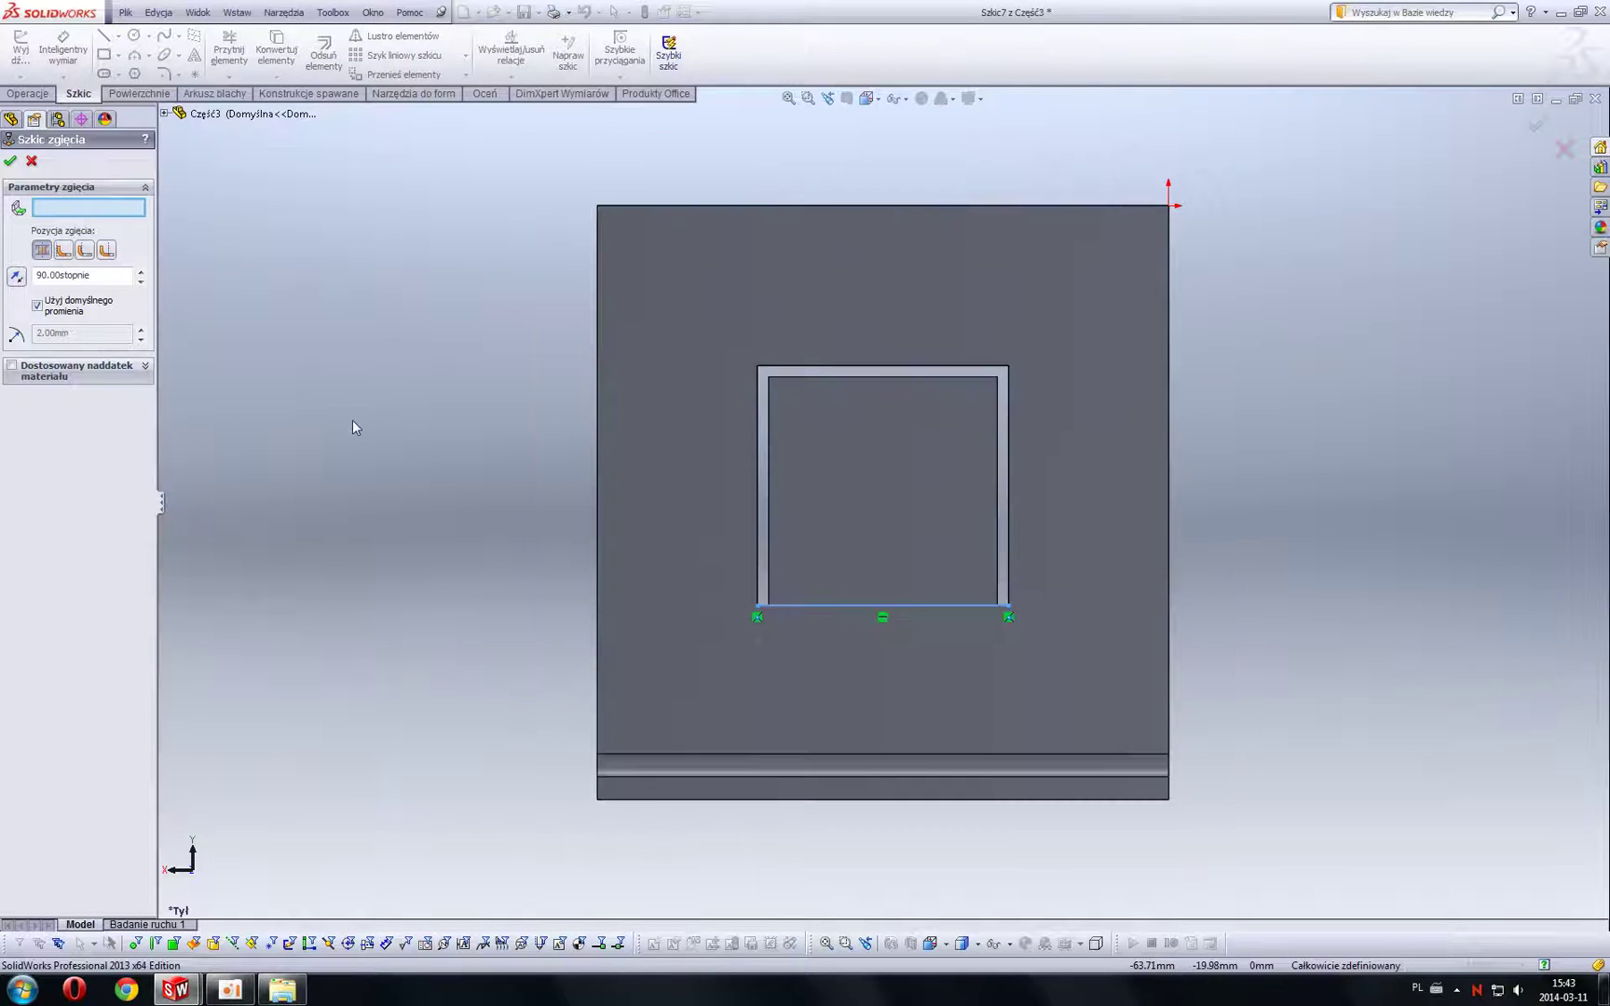
Keep the upright face fixed, flip the direction and complete the 90° tab bend
key(f)
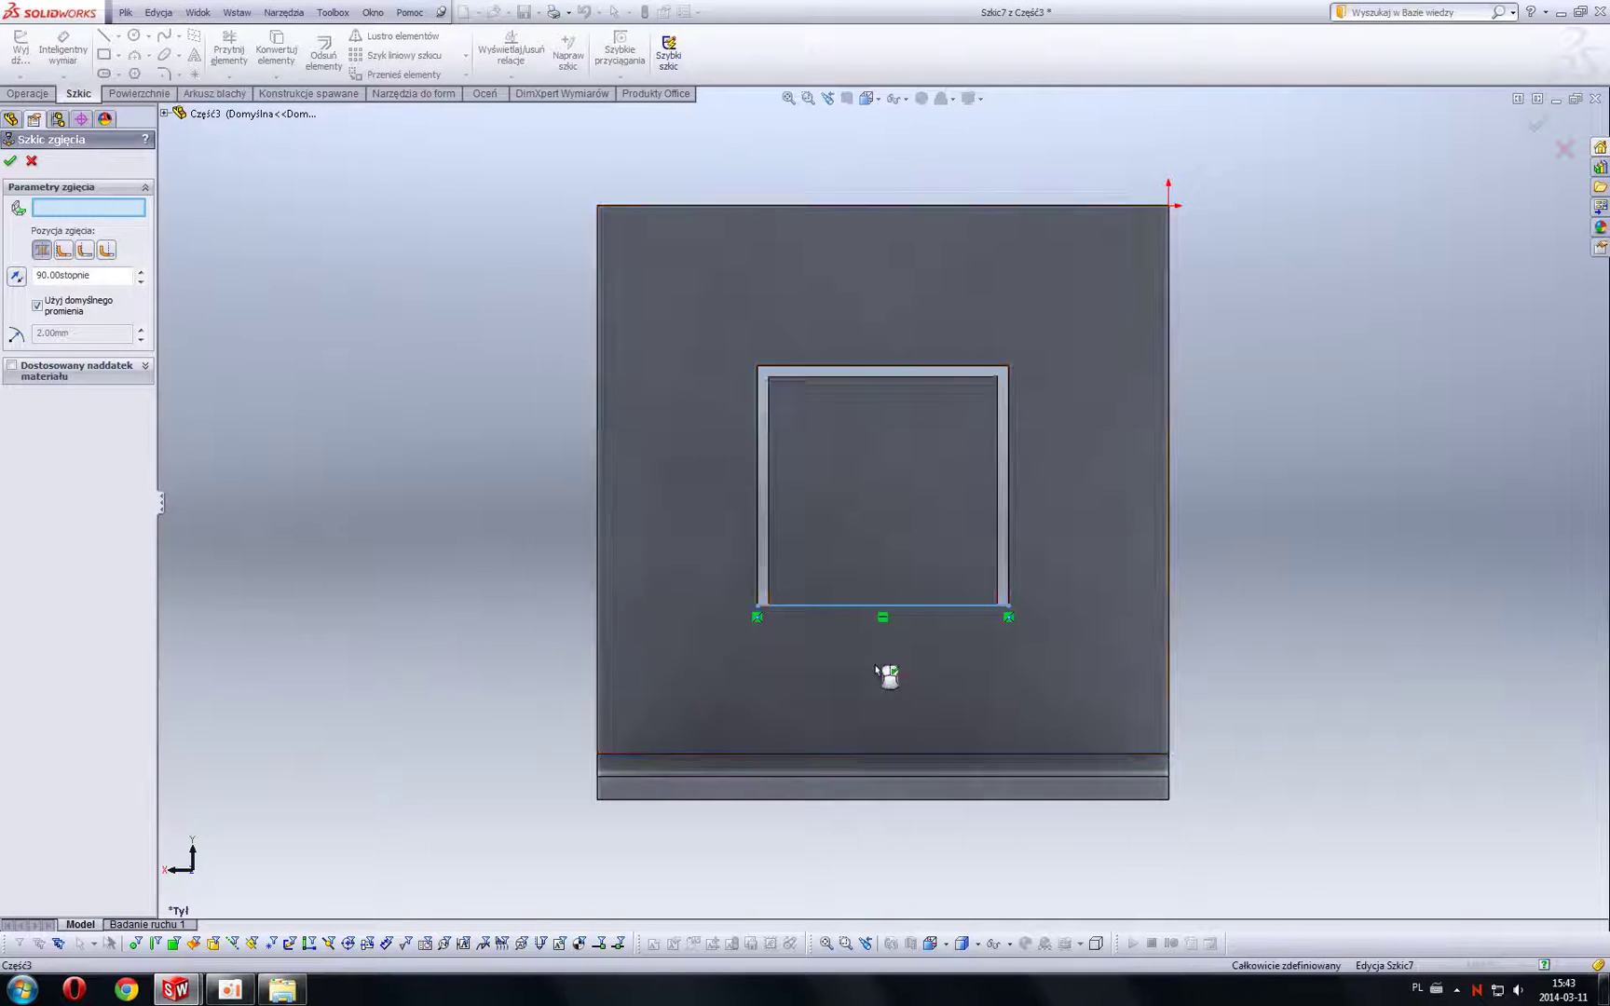
click(874, 663)
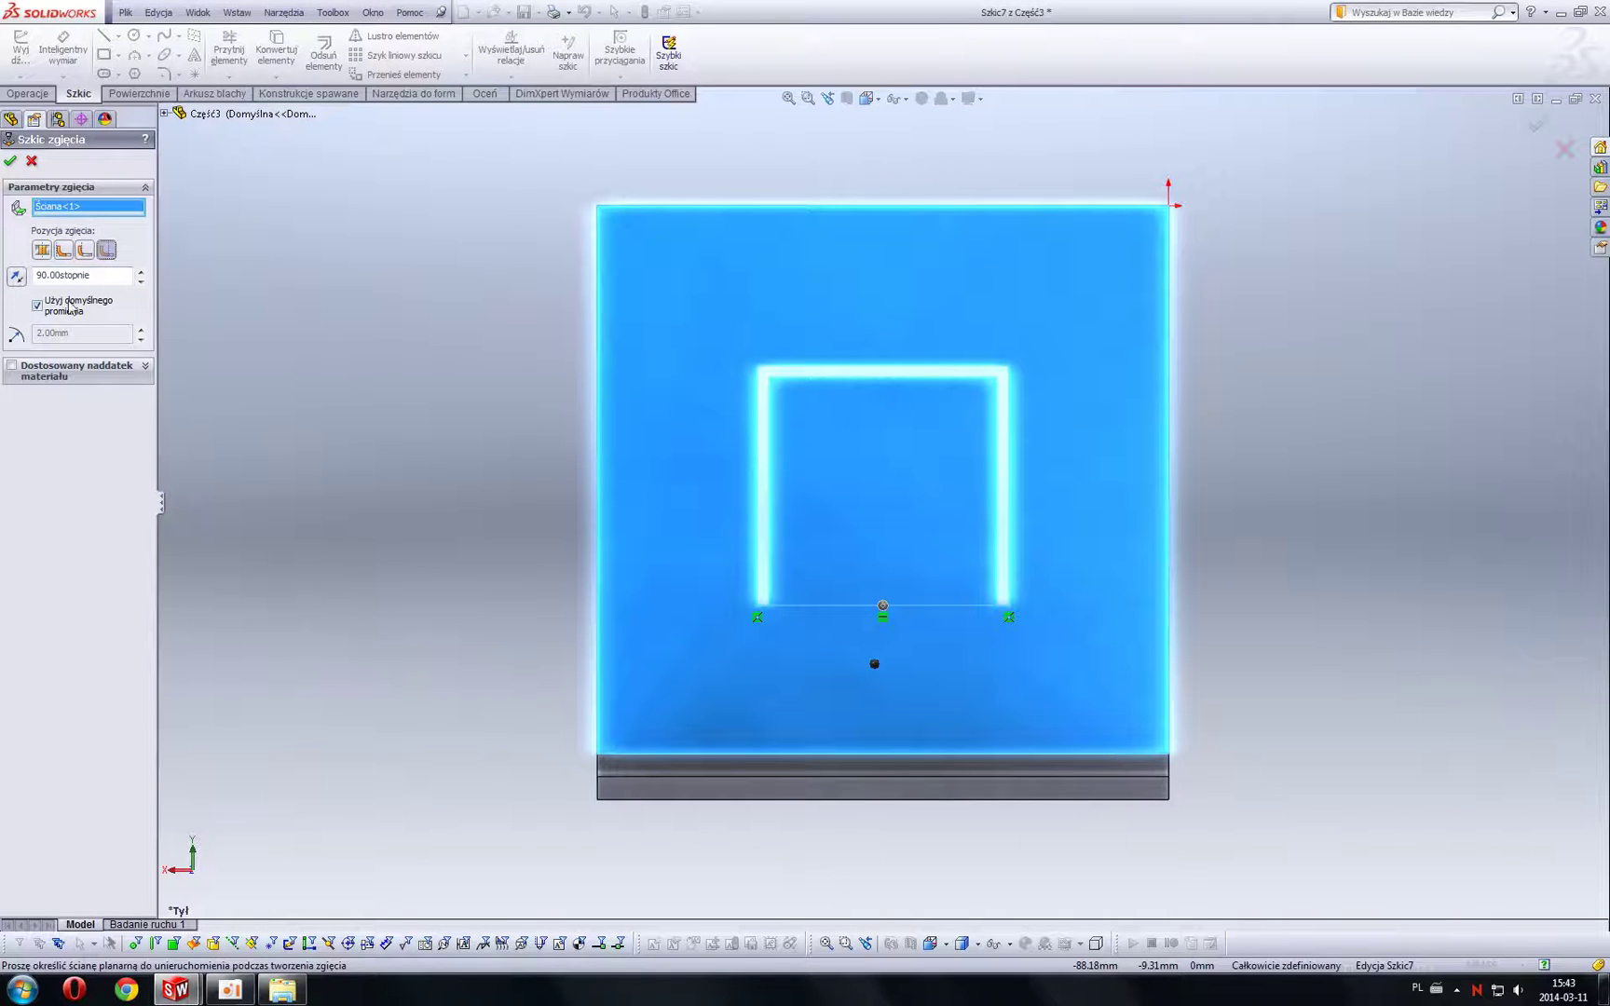
middle_drag(801, 550, 869, 560)
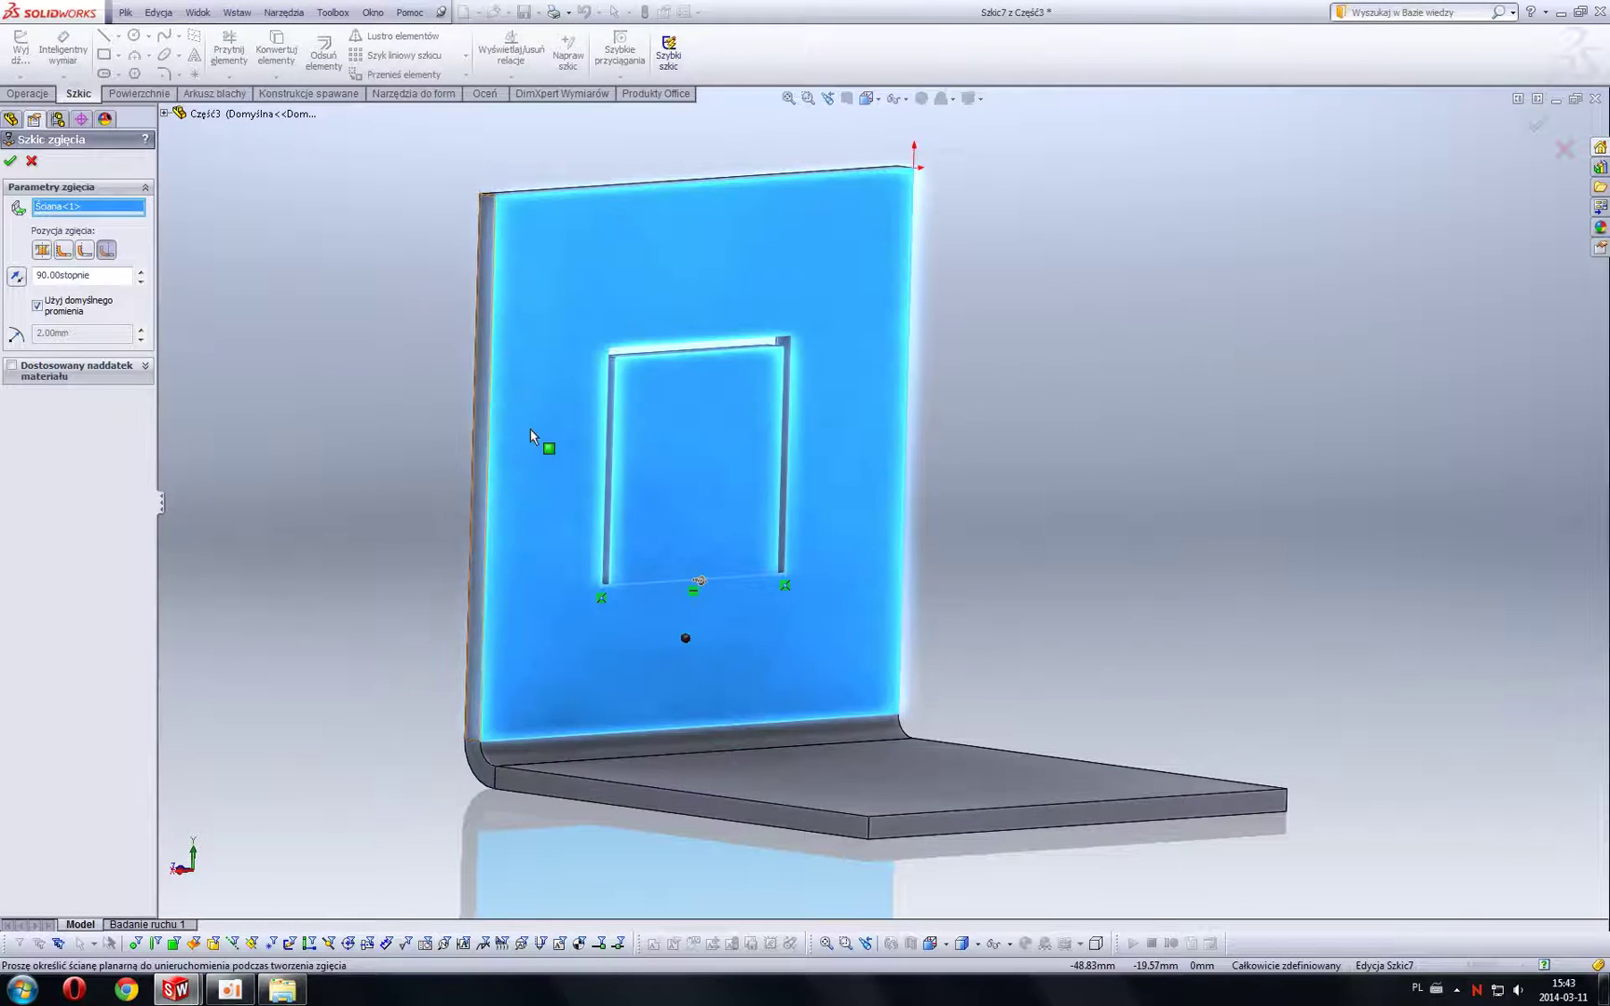
click(17, 277)
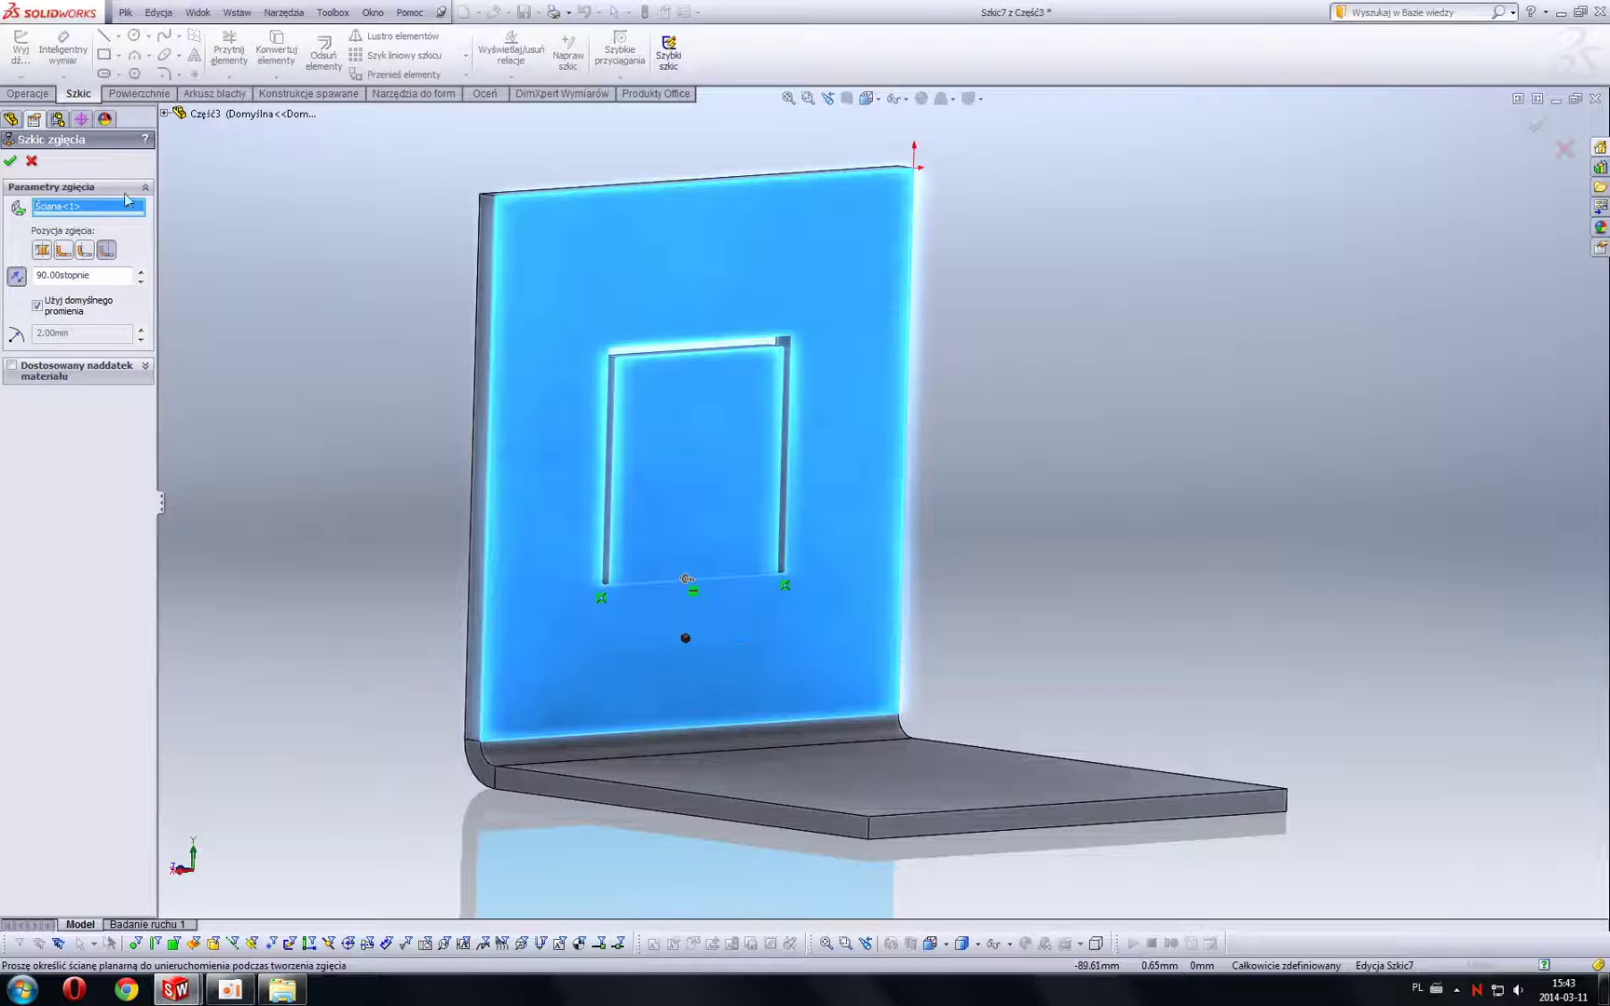
click(11, 164)
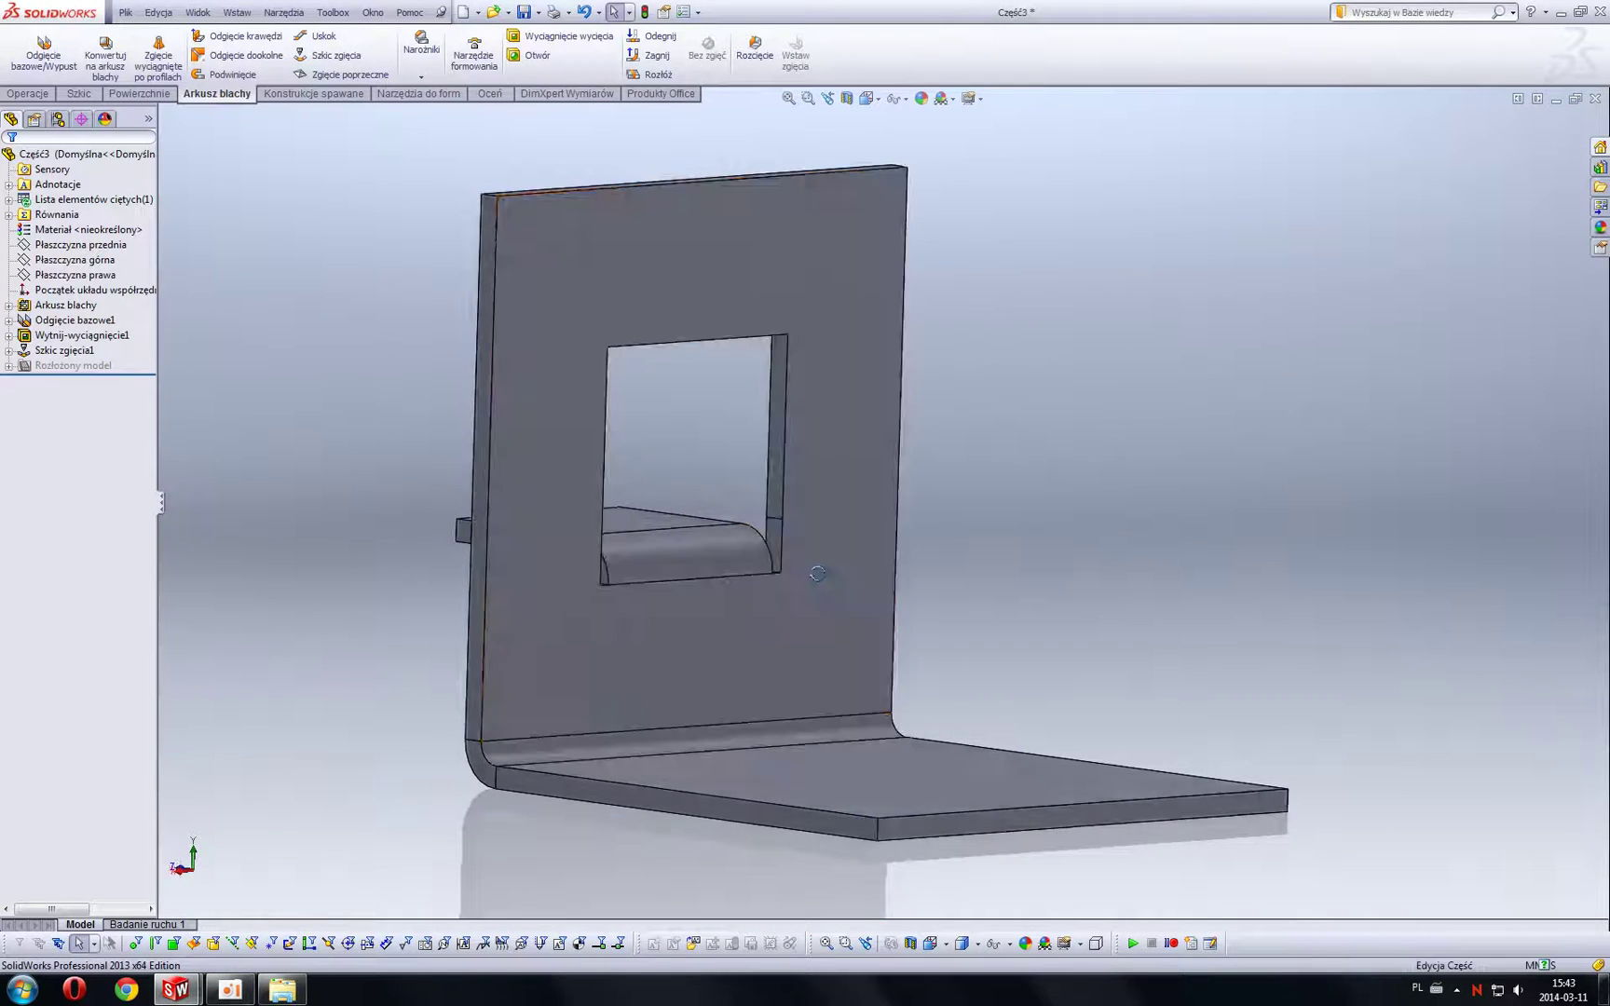
Select the bent-out tab's face and view it face-on, ready to add a hole
mouse_move(839, 578)
middle_down()
mouse_move(919, 596)
mouse_move(813, 622)
mouse_move(887, 578)
mouse_move(1028, 574)
mouse_move(969, 600)
mouse_move(844, 564)
mouse_move(790, 645)
mouse_move(558, 410)
middle_up()
scroll(812, 622, up, 3)
click(554, 454)
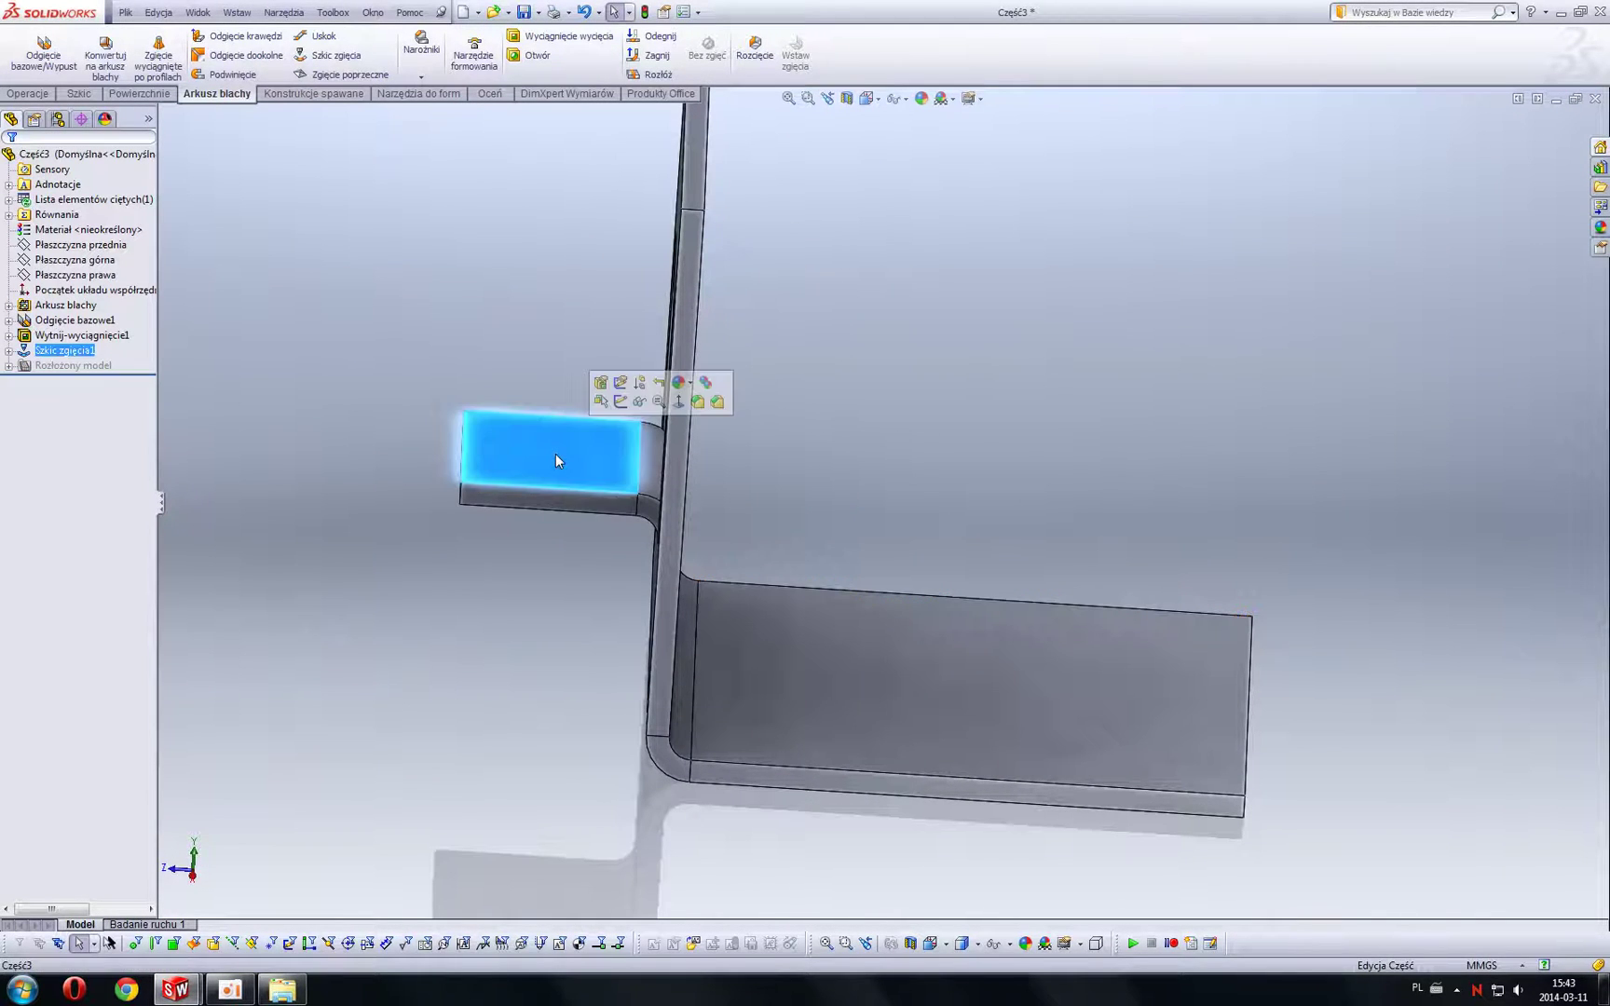
key(ctrl+8)
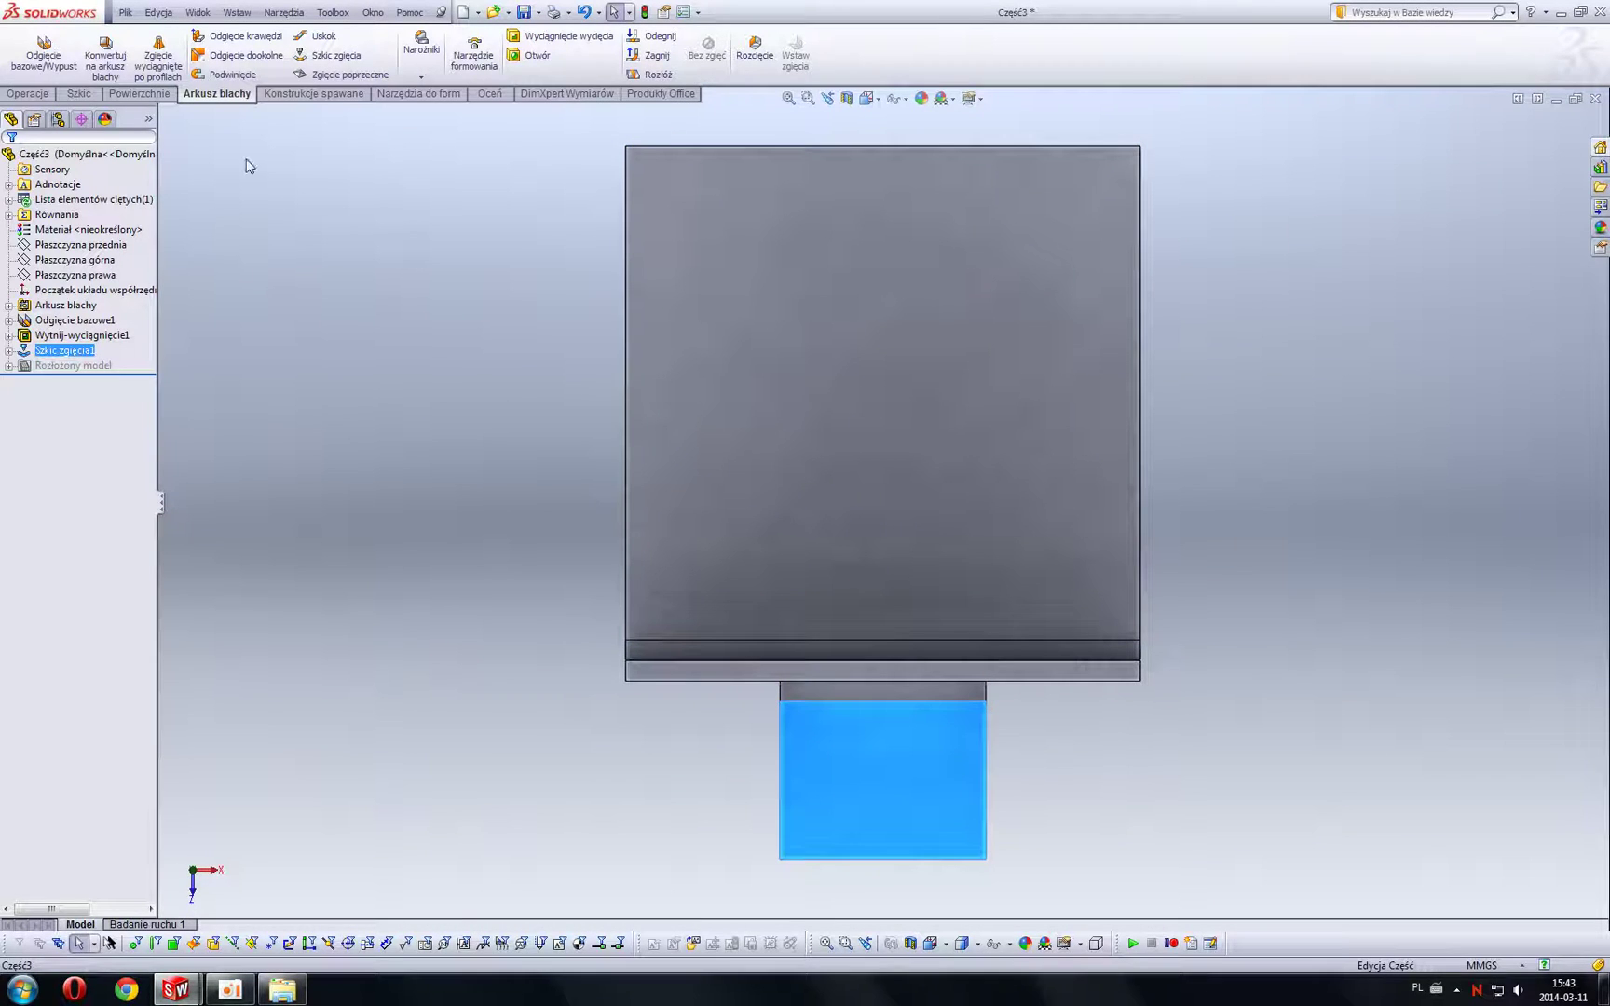
click(41, 96)
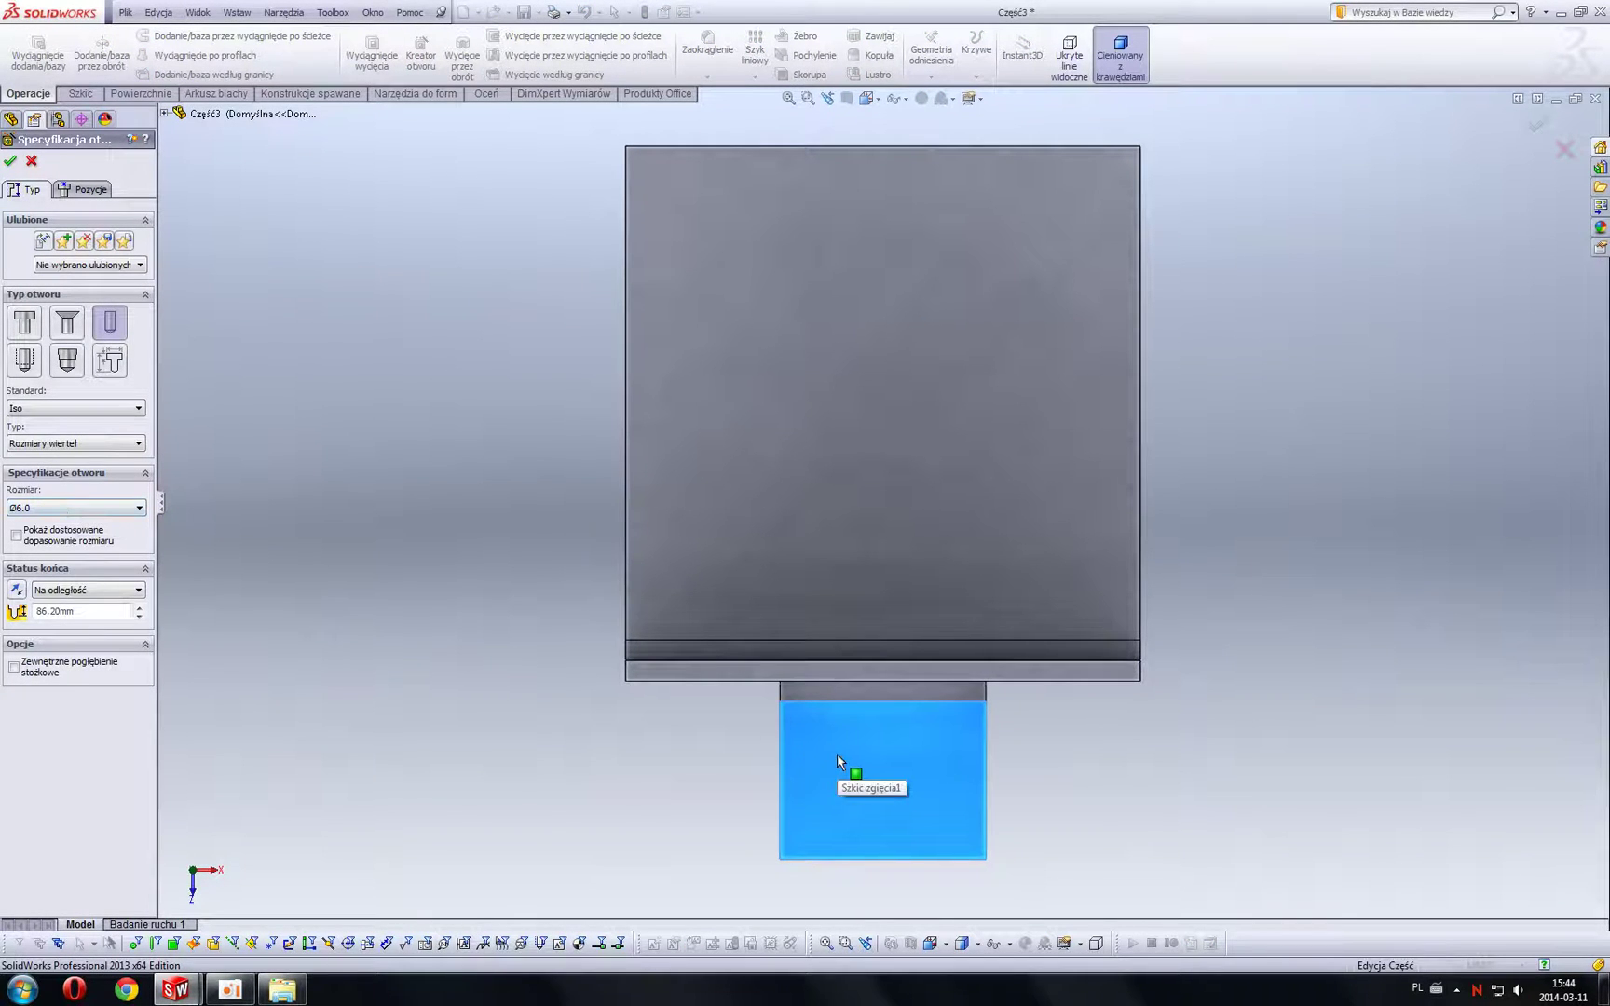
Place the hole centre on the tab, 8 mm above the tab's bottom edge
click(89, 189)
click(894, 792)
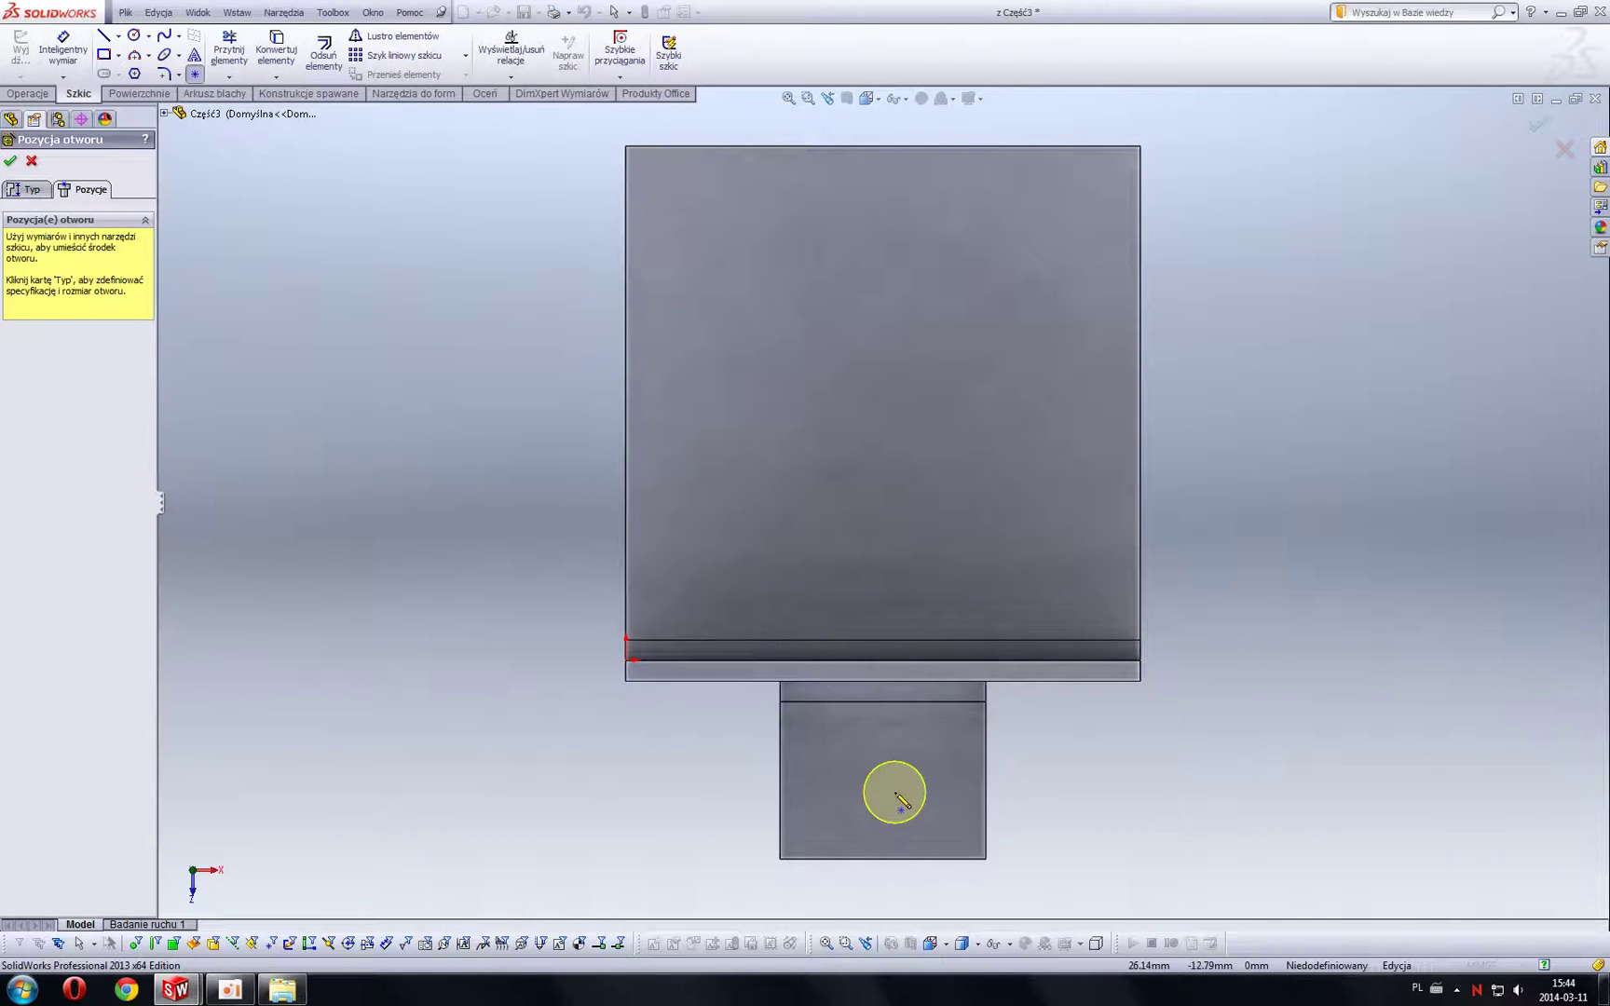
click(62, 47)
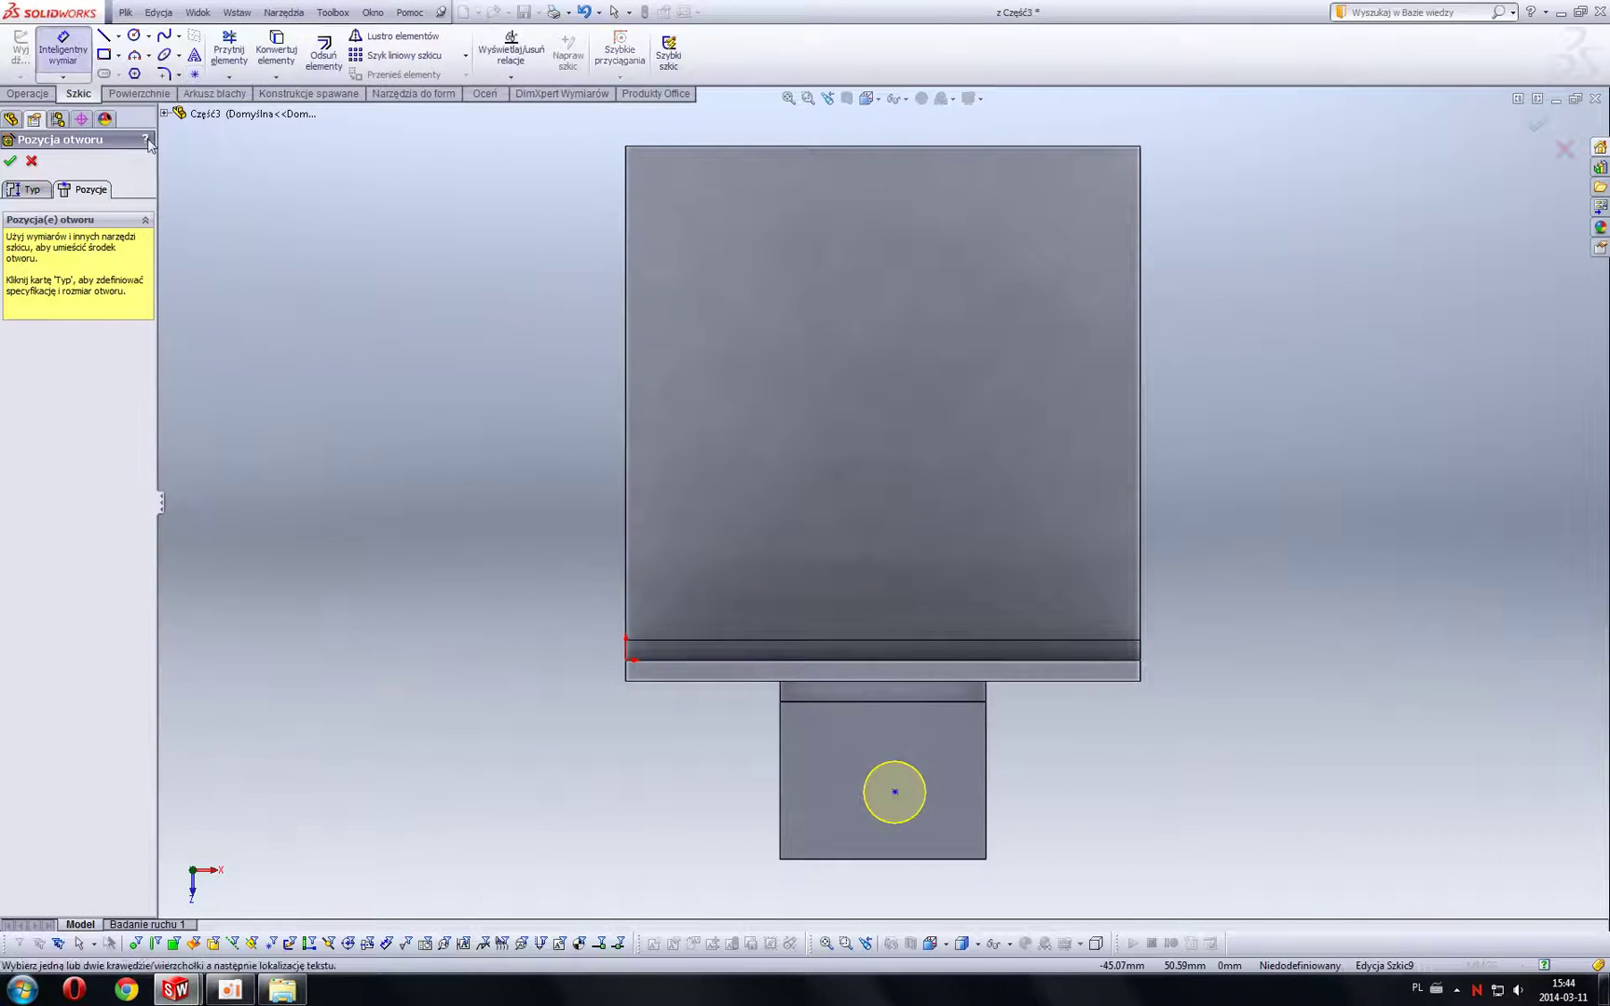
click(892, 793)
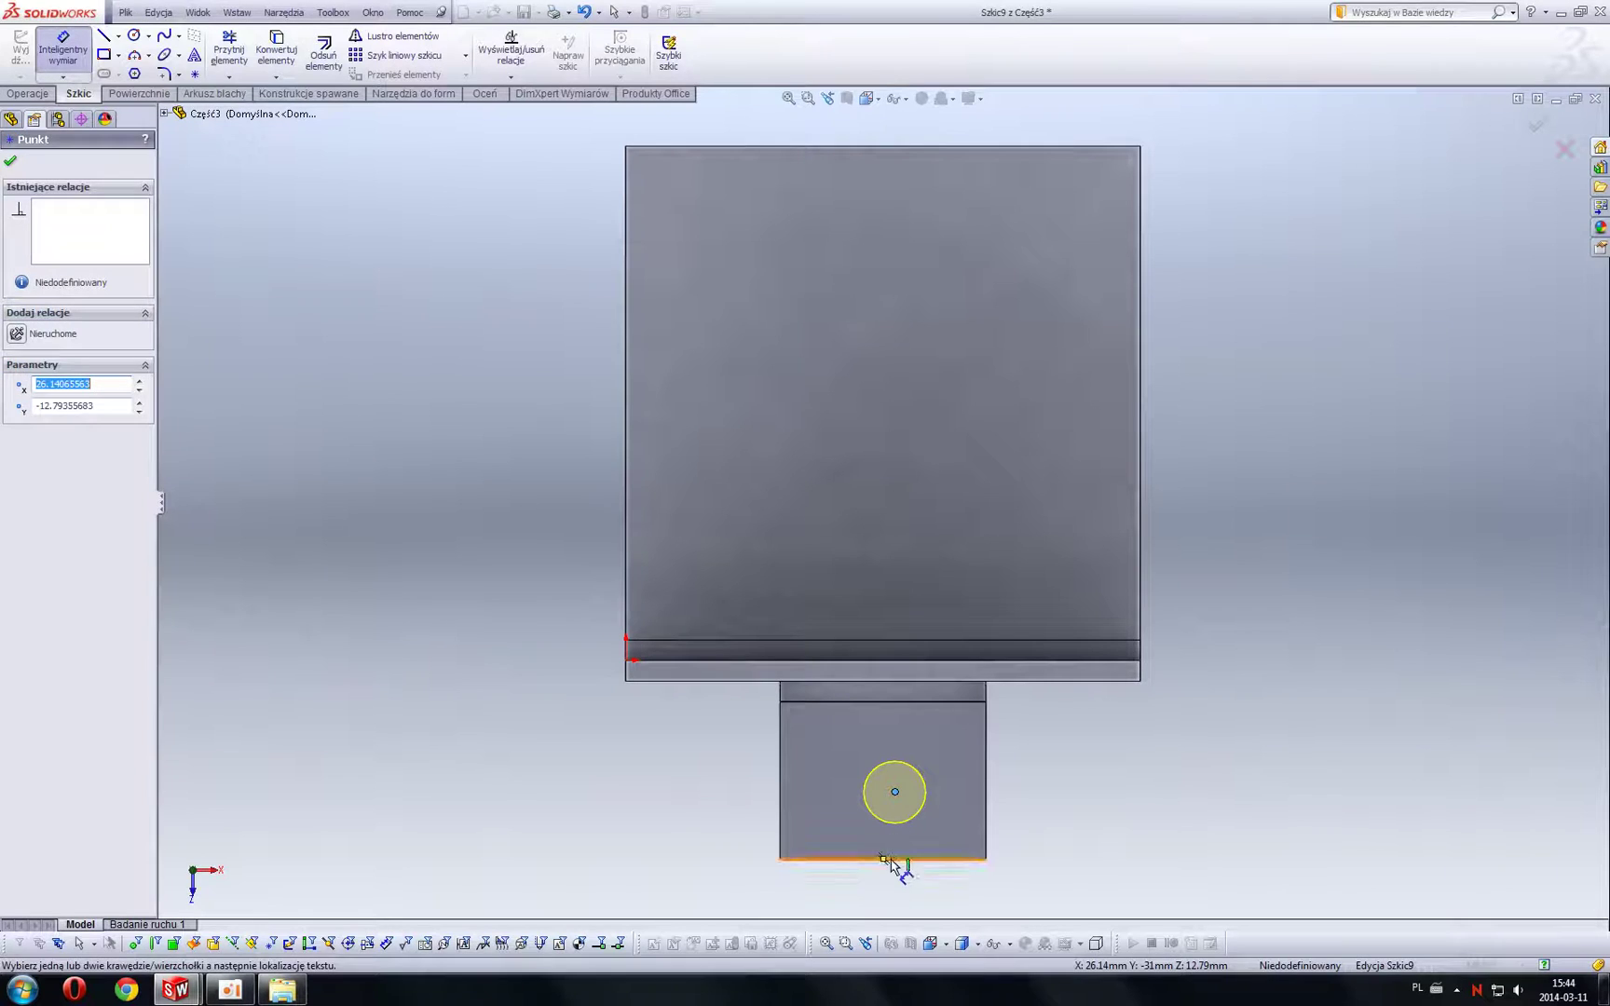
click(909, 858)
click(1043, 848)
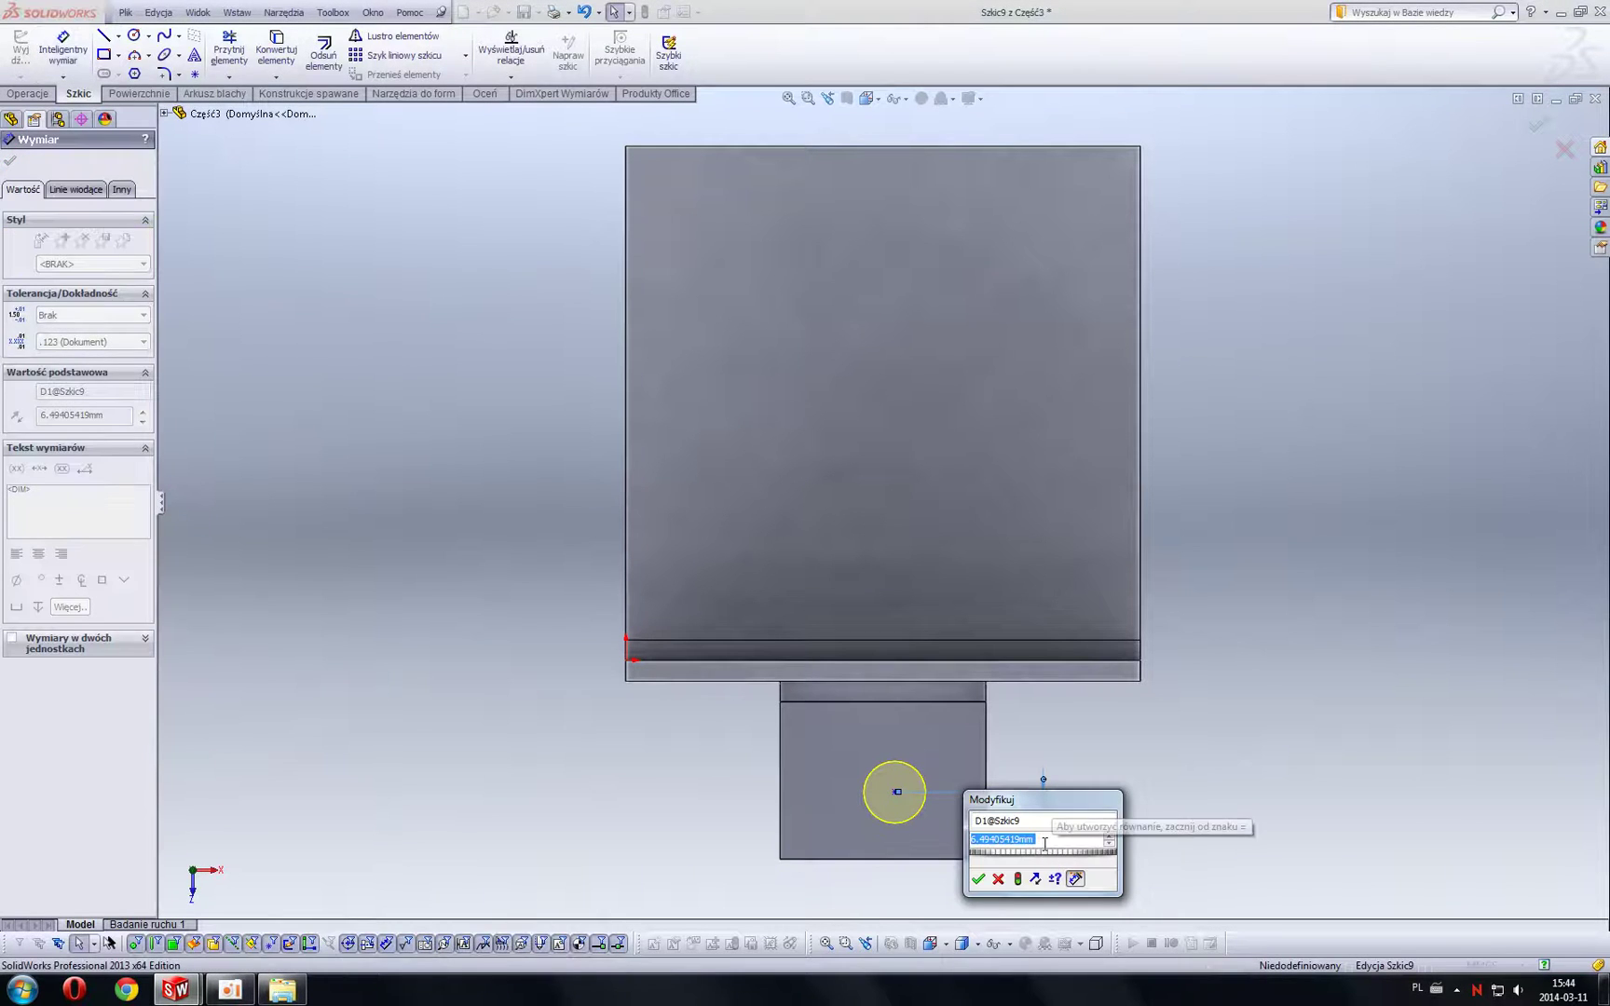
key(Return)
text(8)
key(Return)
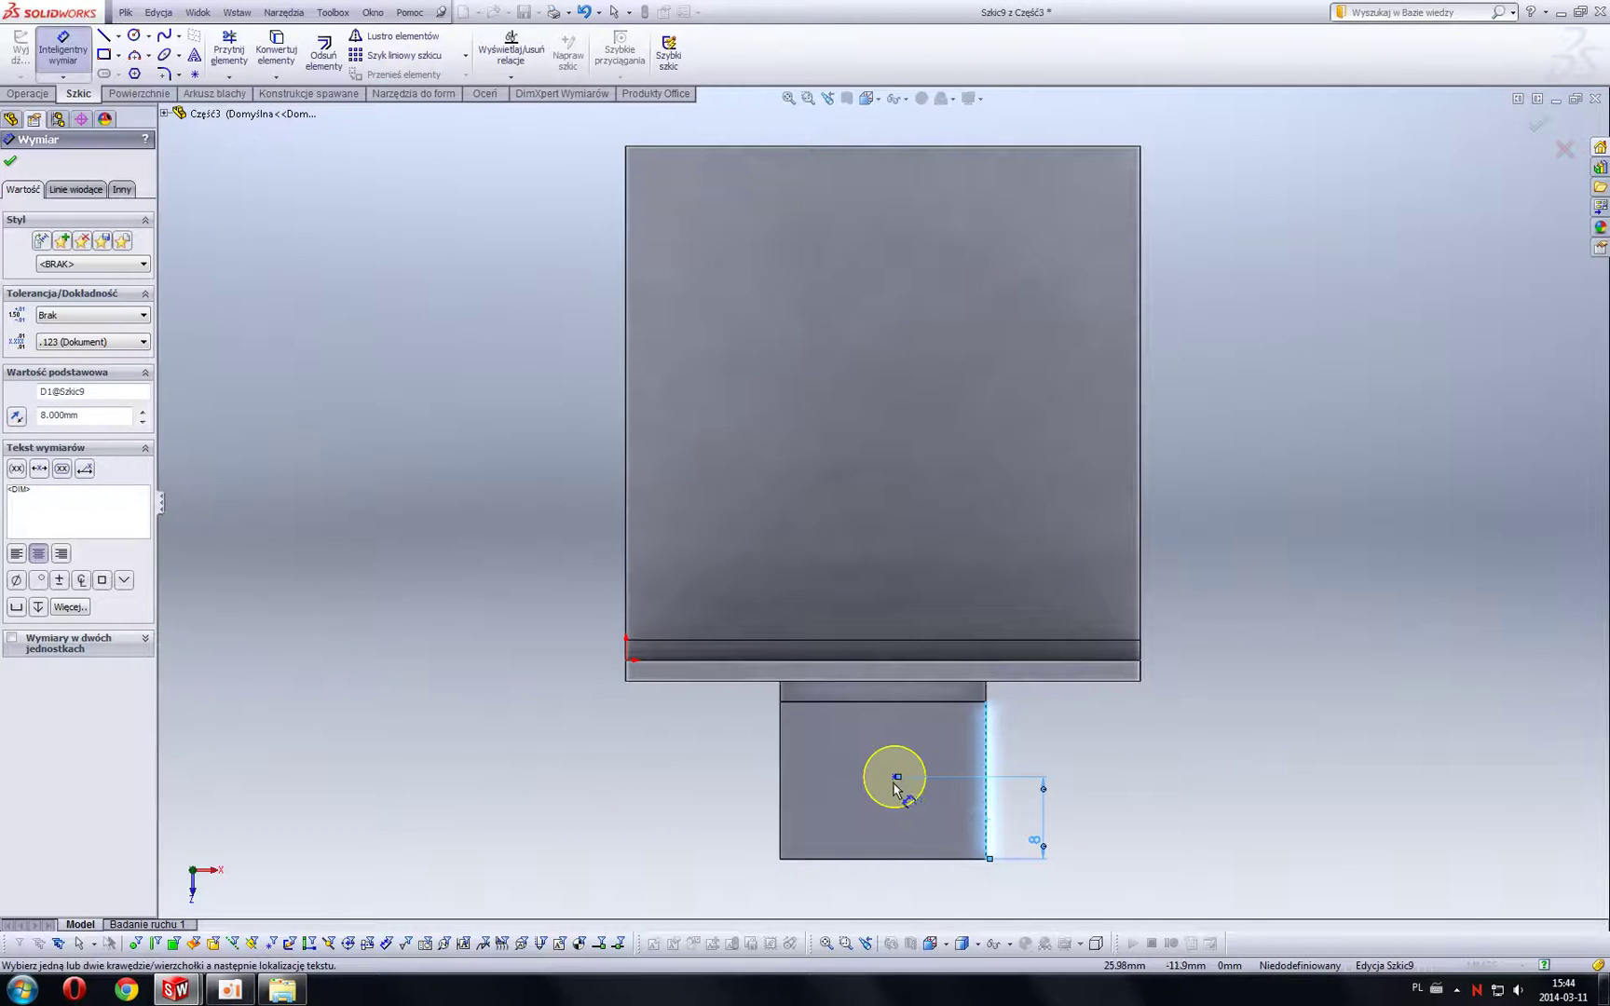
Set the hole centre 10 mm from the tab's right edge and finish the Ø6.0 hole
click(896, 780)
click(892, 906)
key(Return)
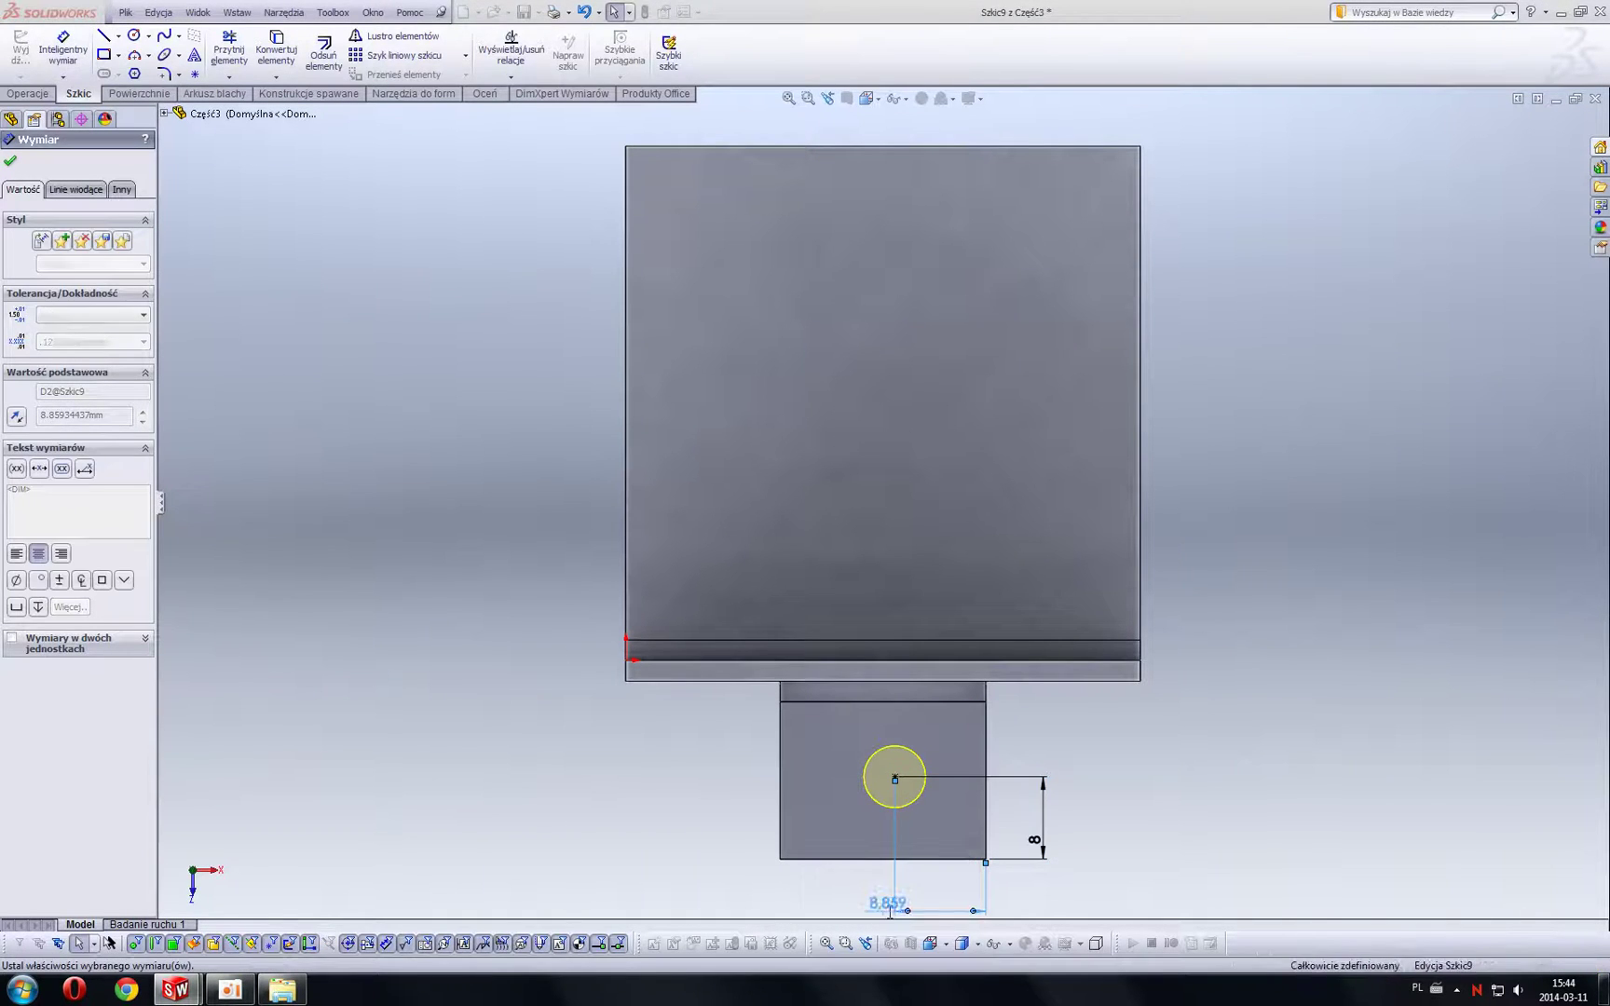
text(10)
key(Return)
click(10, 161)
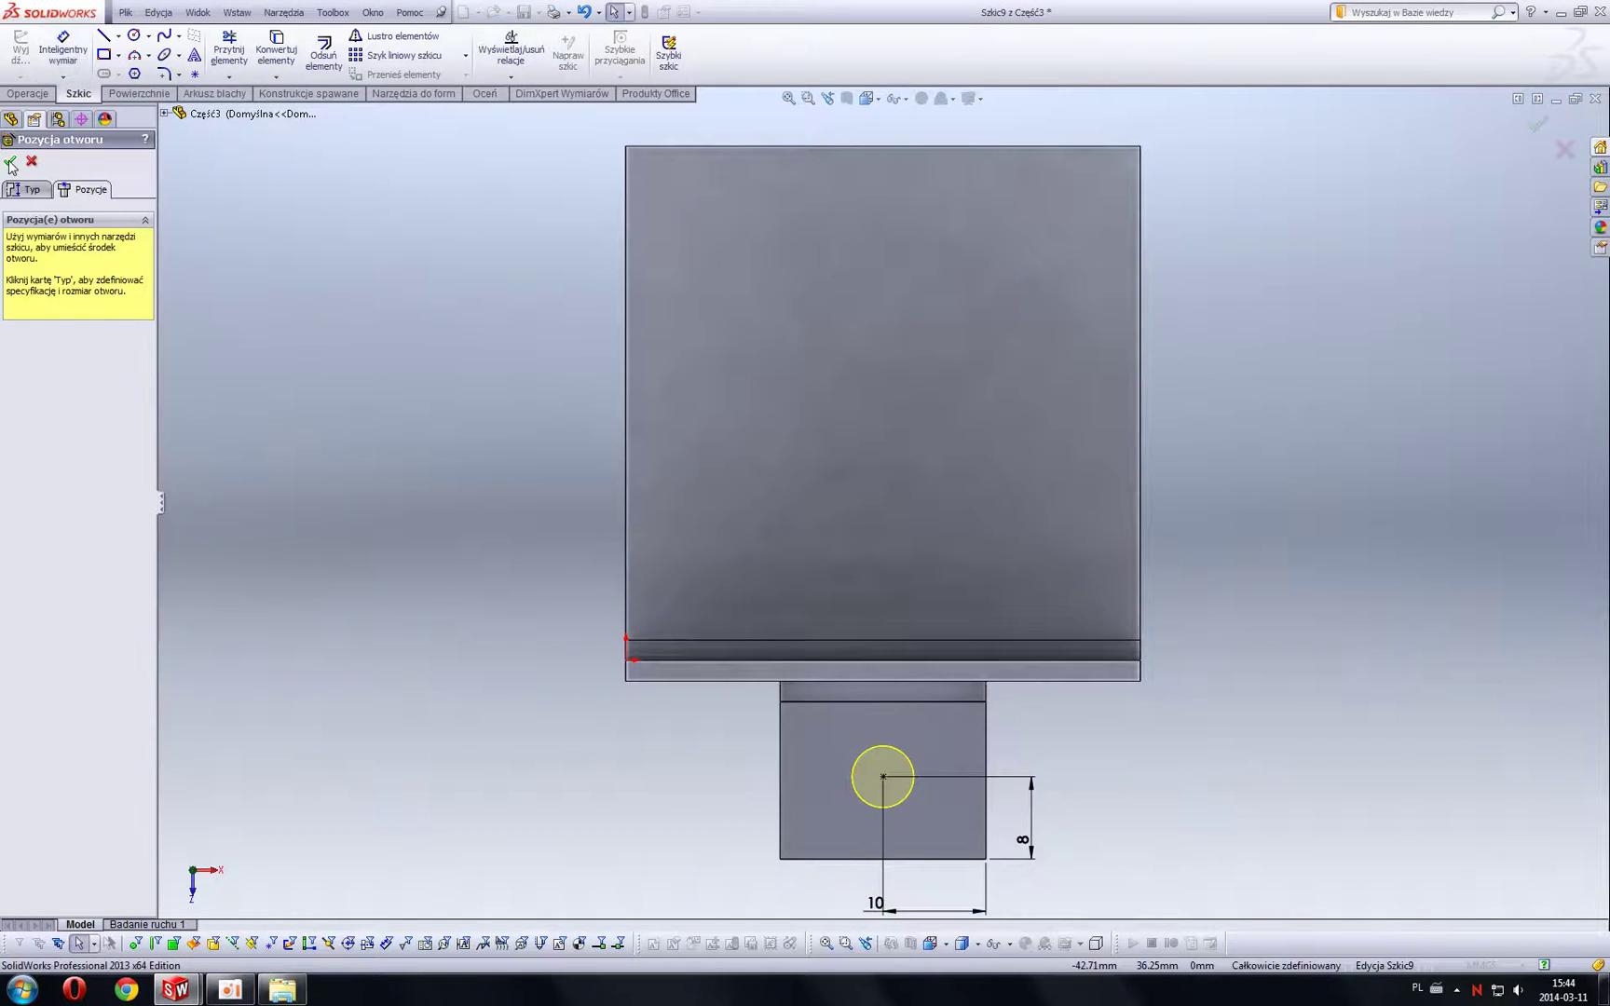
click(10, 166)
mouse_move(550, 511)
middle_down()
mouse_move(970, 574)
mouse_move(858, 617)
middle_up()
scroll(858, 616, up, 3)
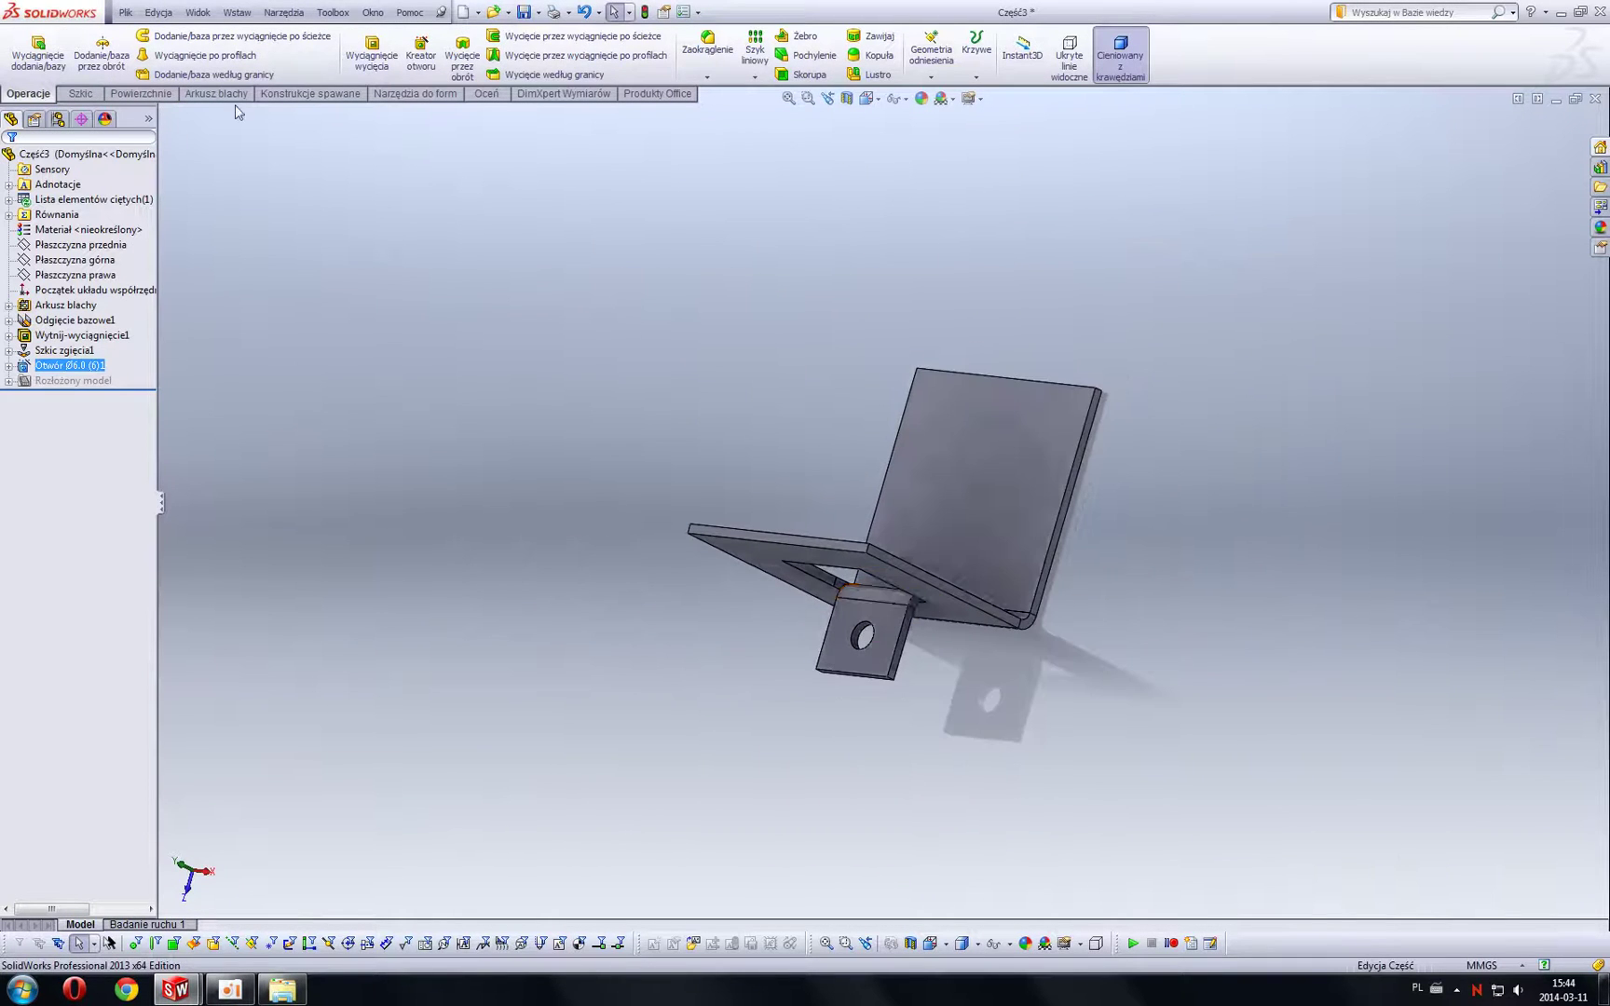
Break the tab's lower-left and lower-right corners with a 2 mm corner break
click(216, 93)
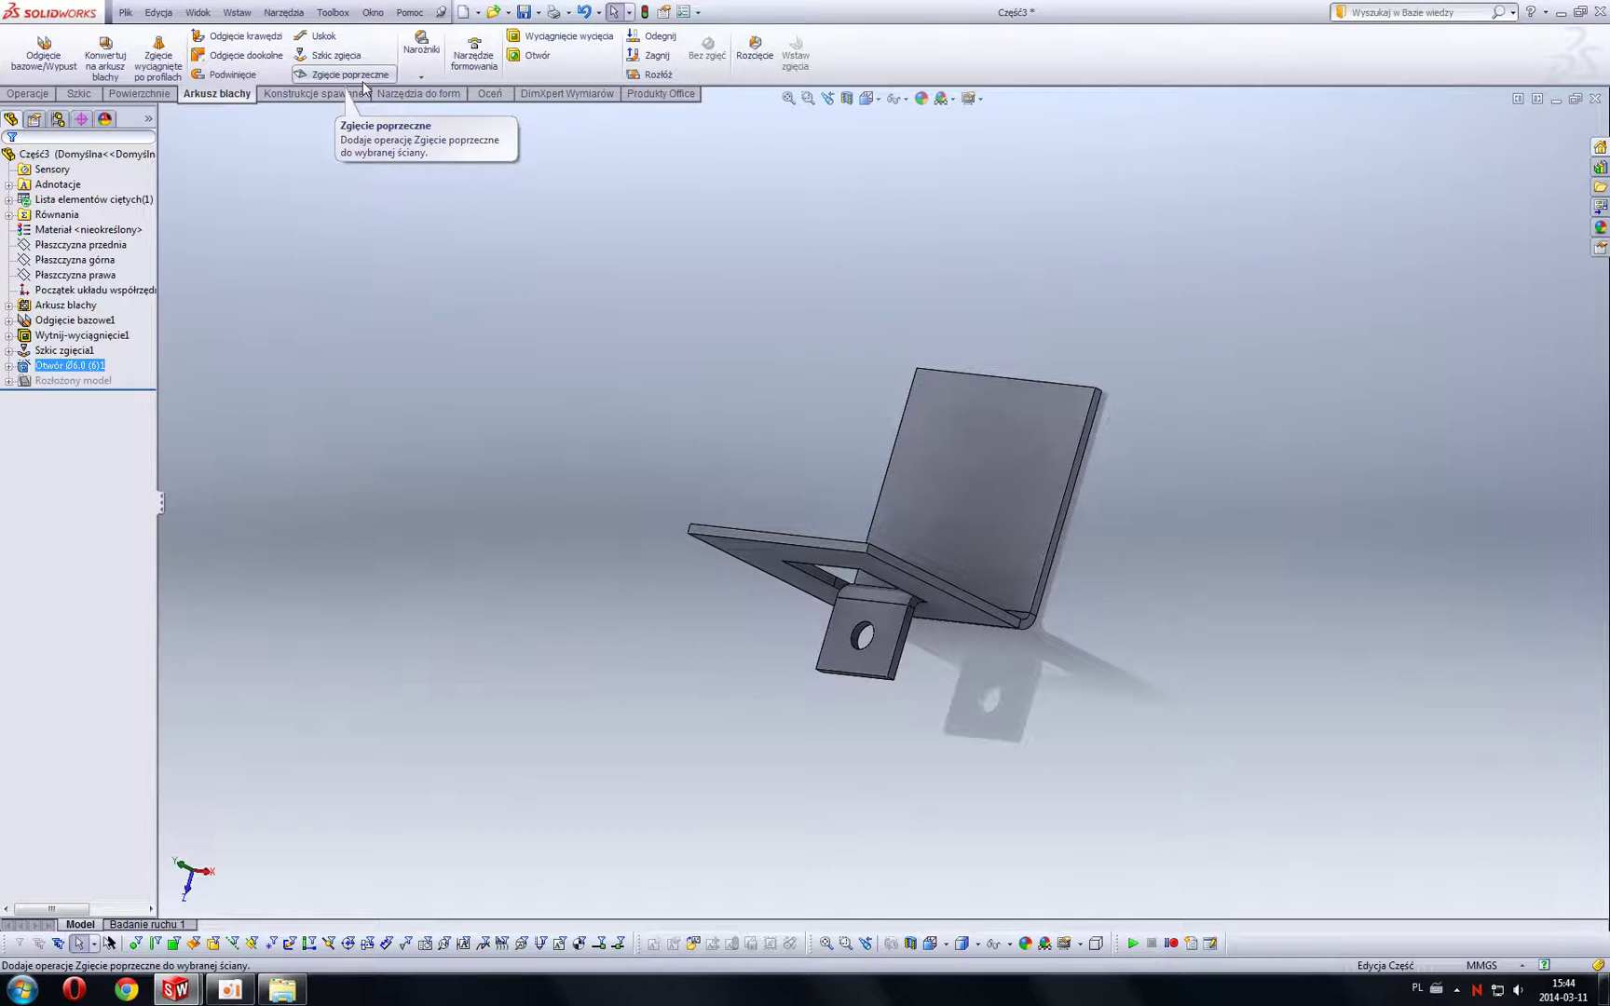
click(421, 76)
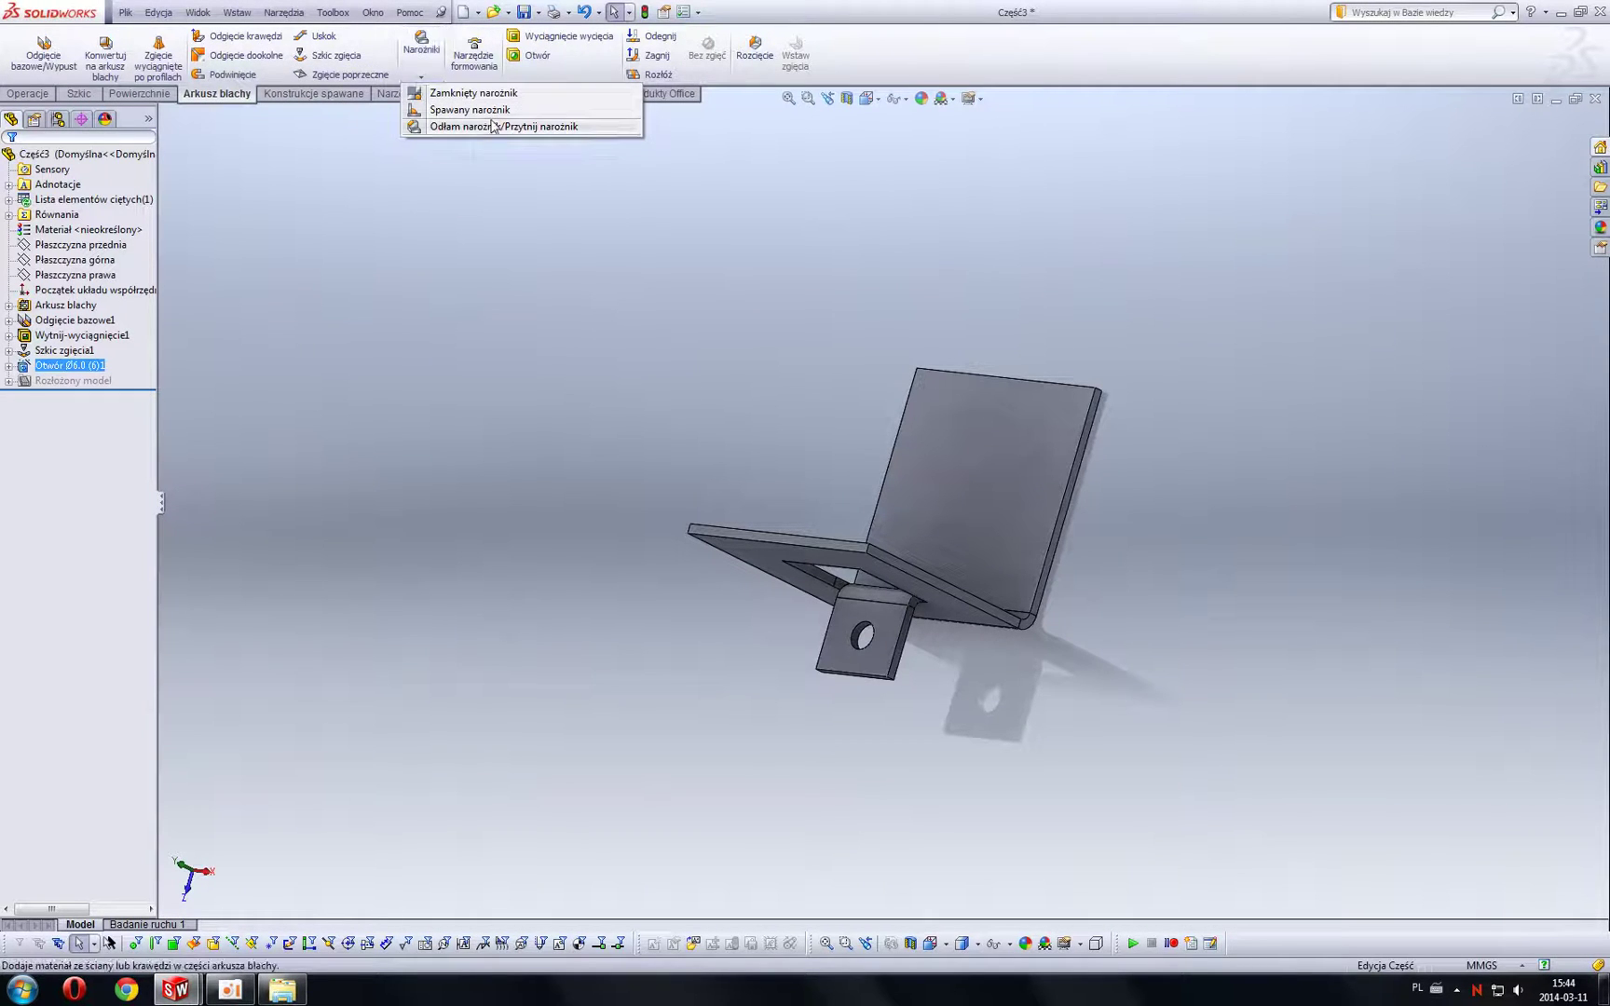
click(557, 131)
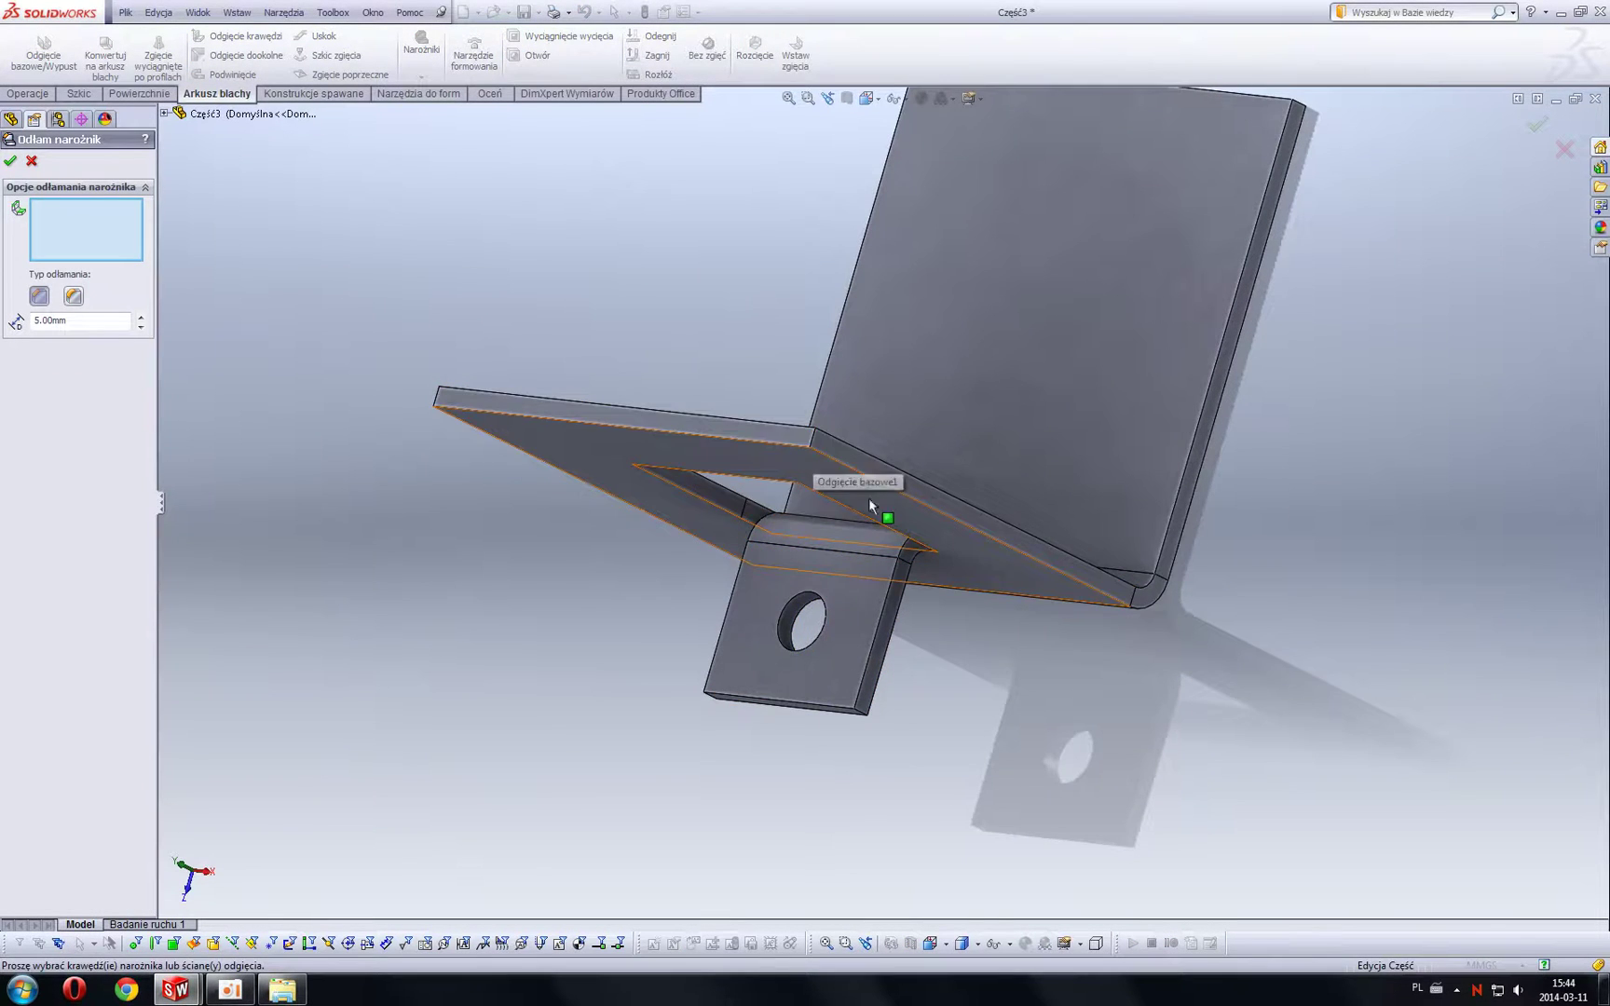
middle_drag(868, 499, 818, 684)
scroll(834, 729, down, 5)
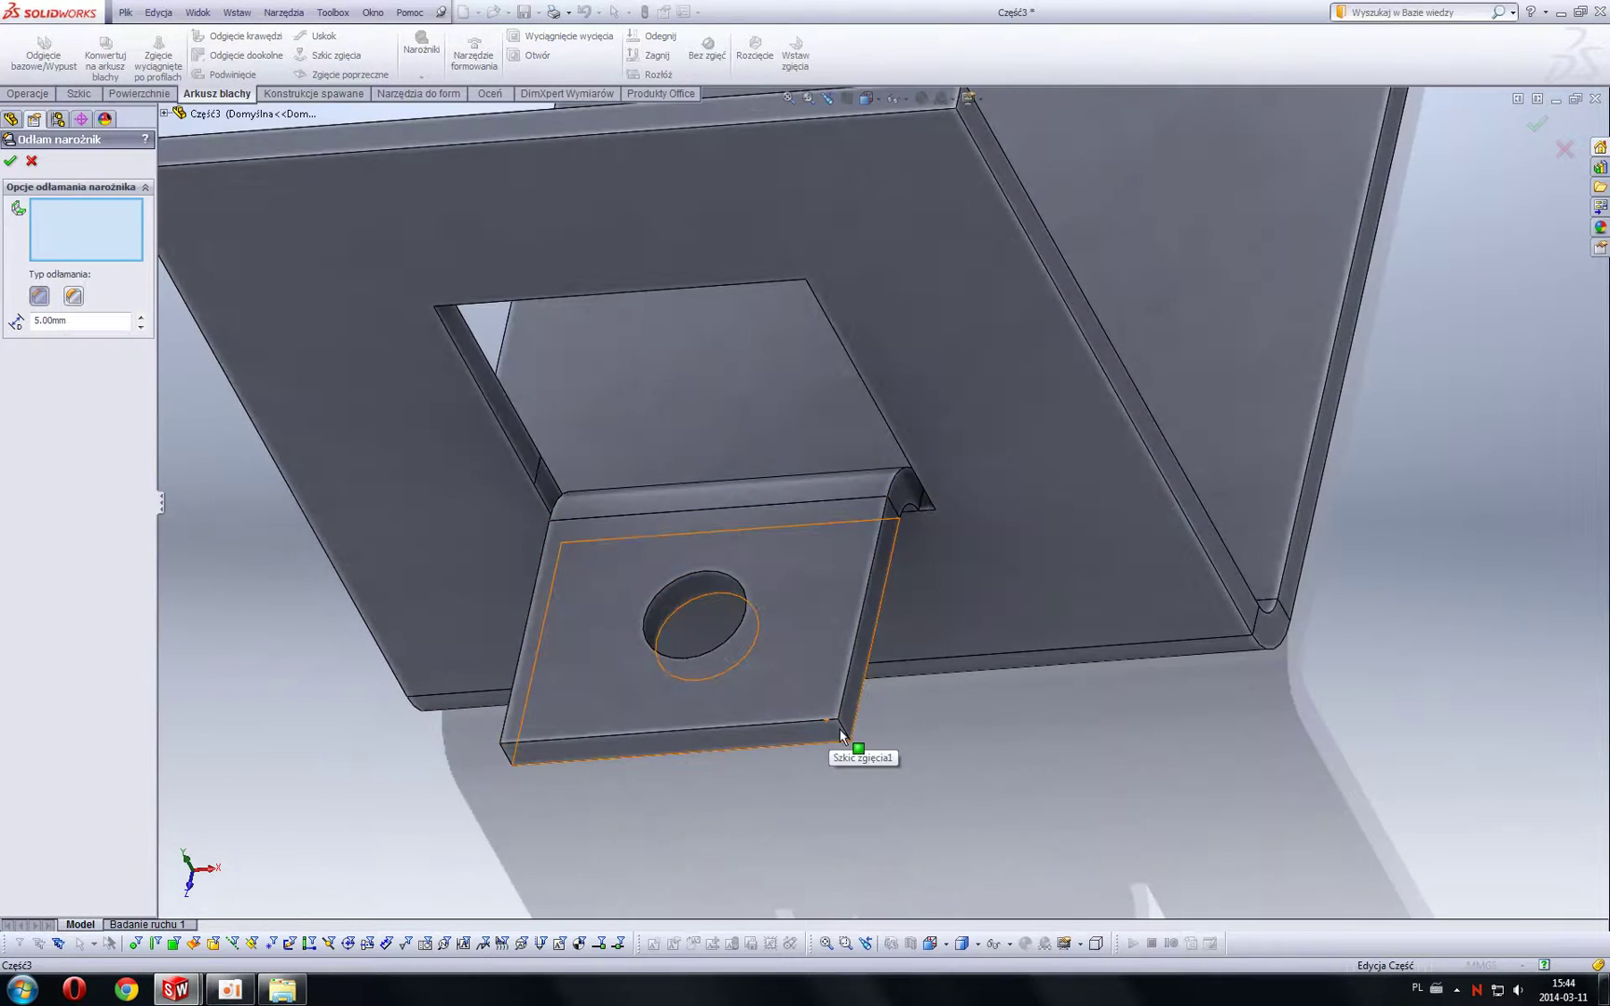
click(838, 730)
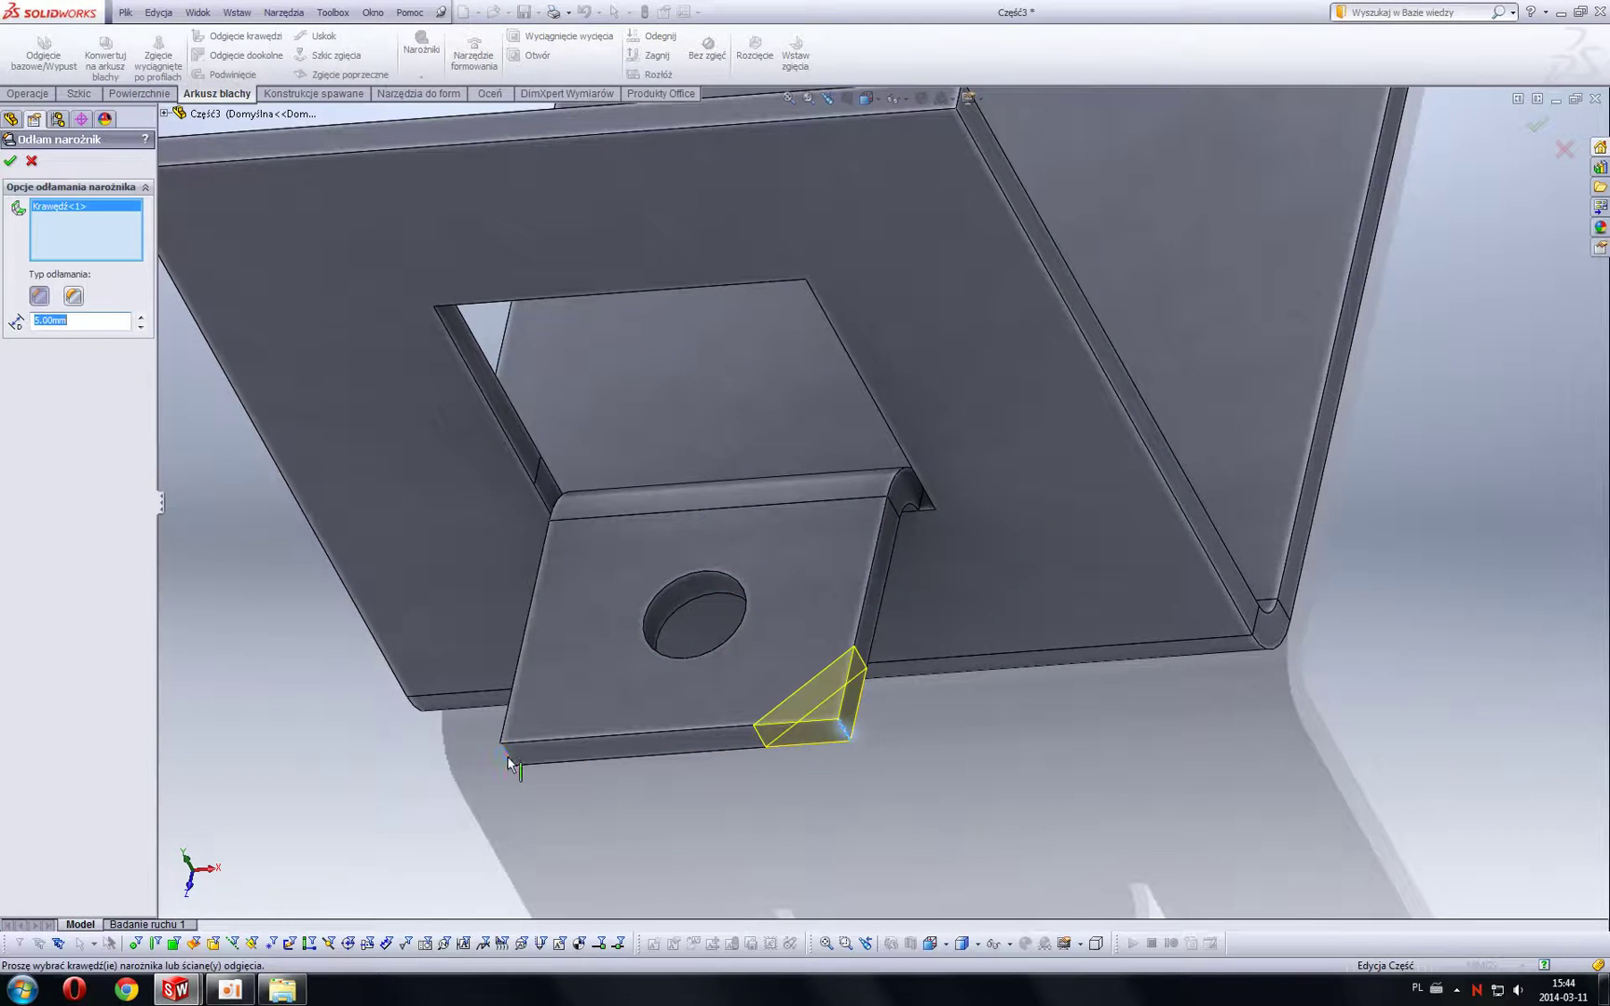
click(504, 758)
text(2)
key(Return)
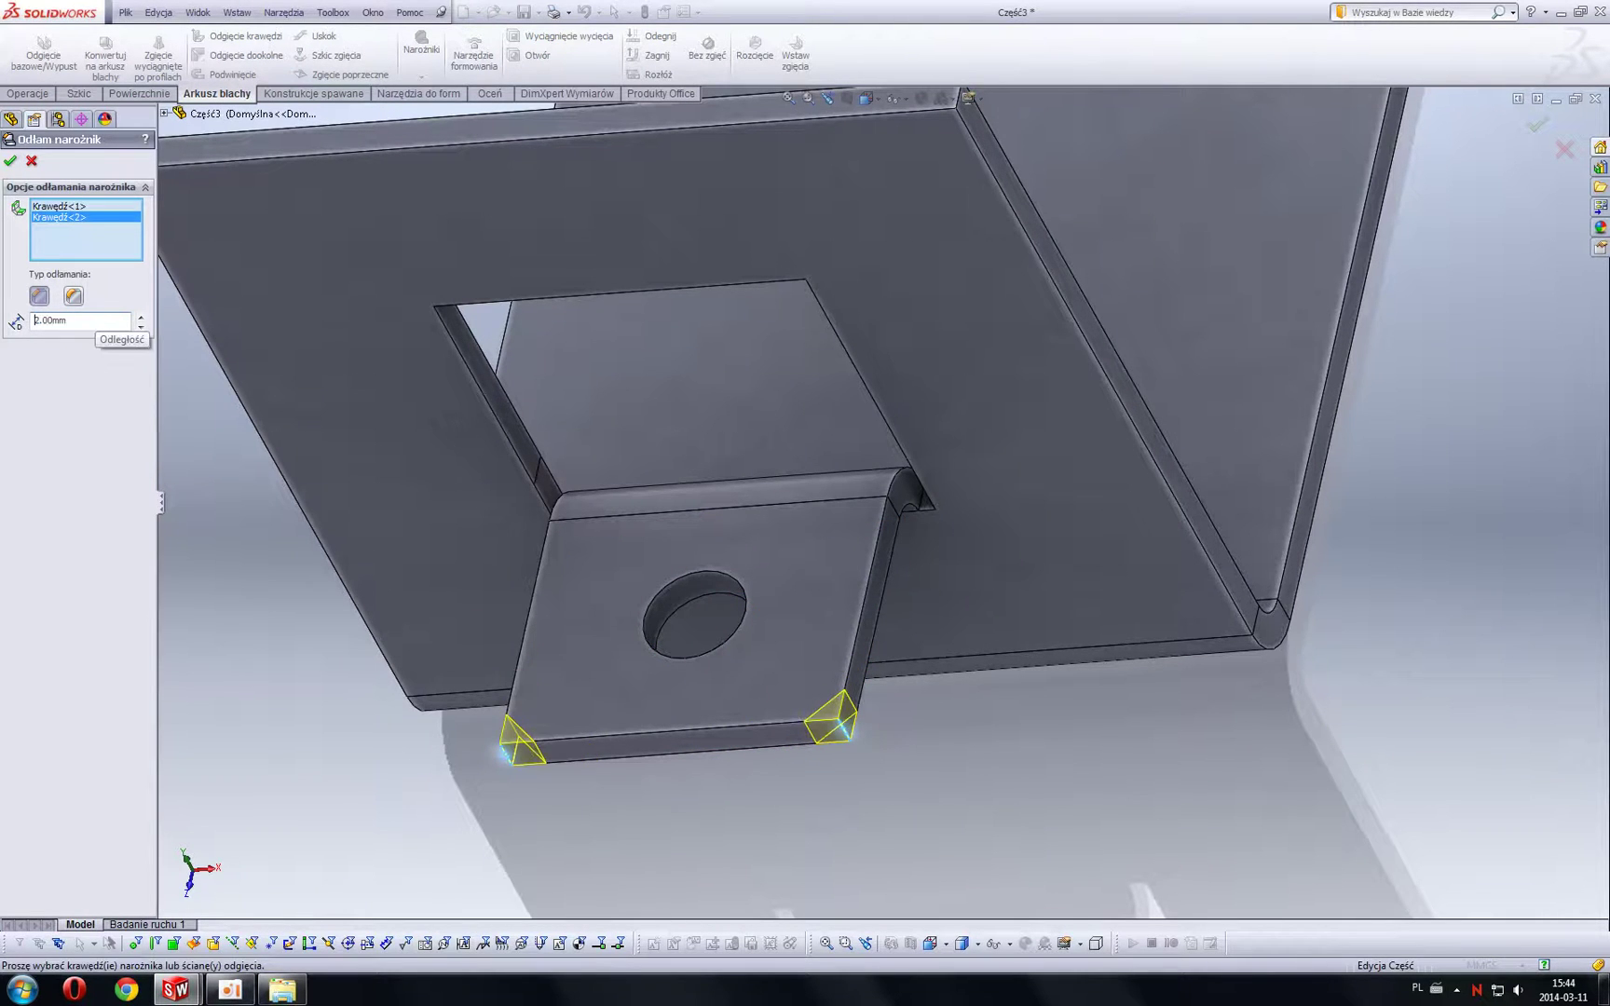
click(10, 162)
mouse_move(737, 572)
middle_down()
mouse_move(846, 496)
mouse_move(980, 601)
middle_up()
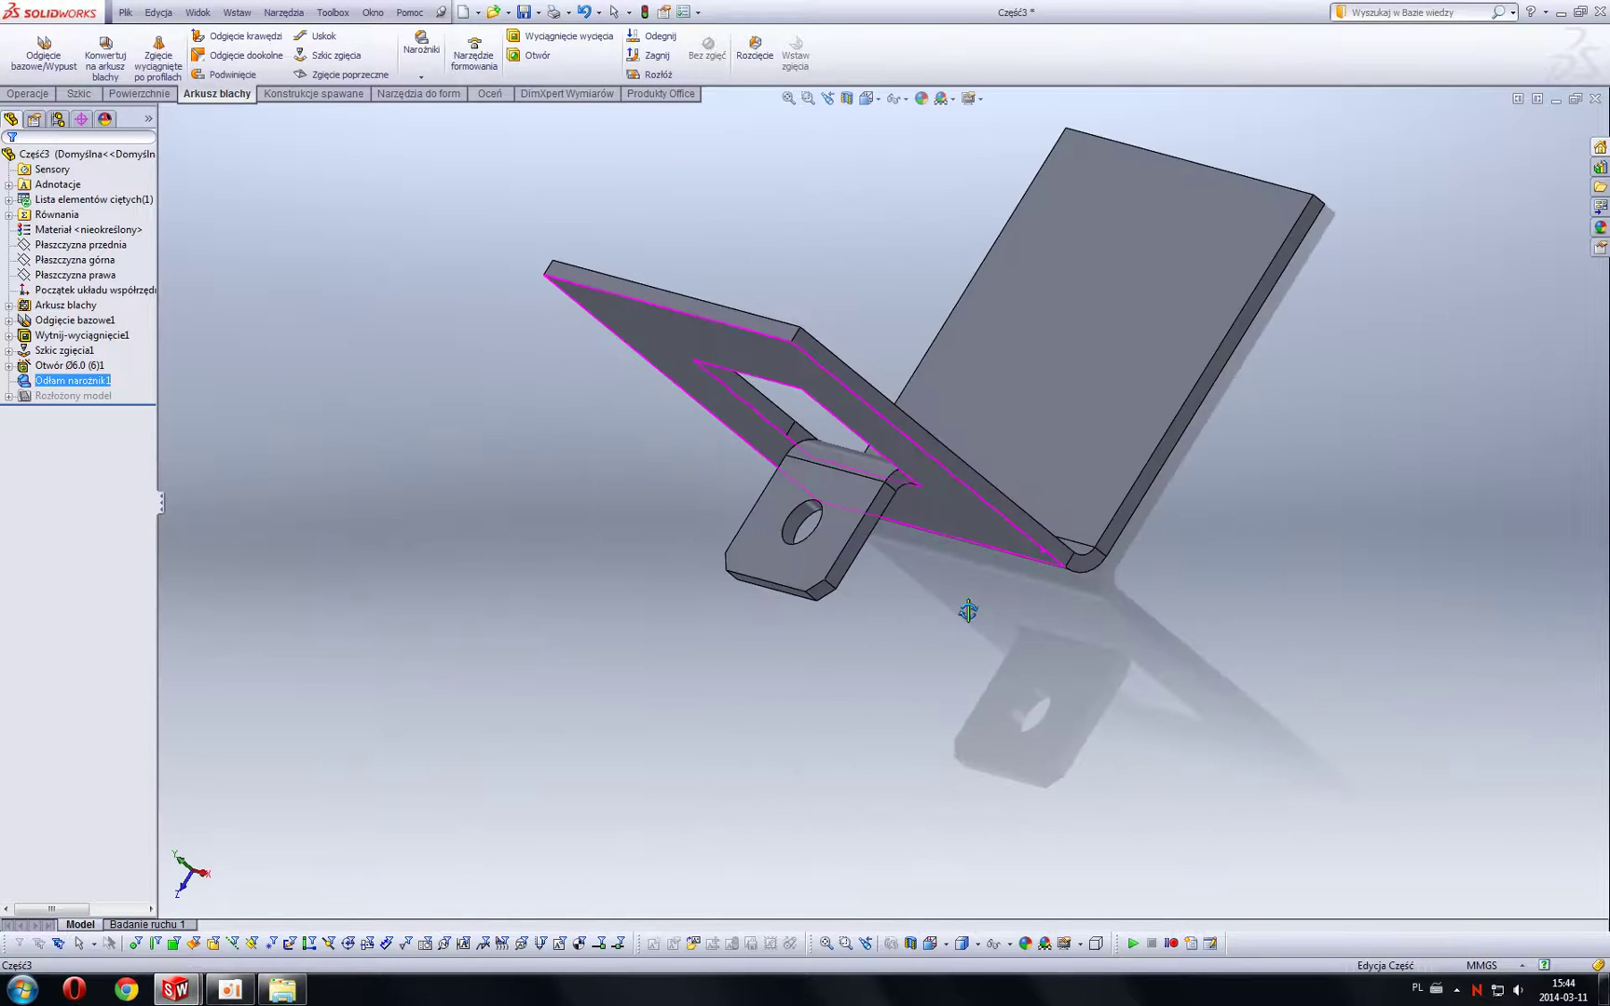
key(ctrl+7)
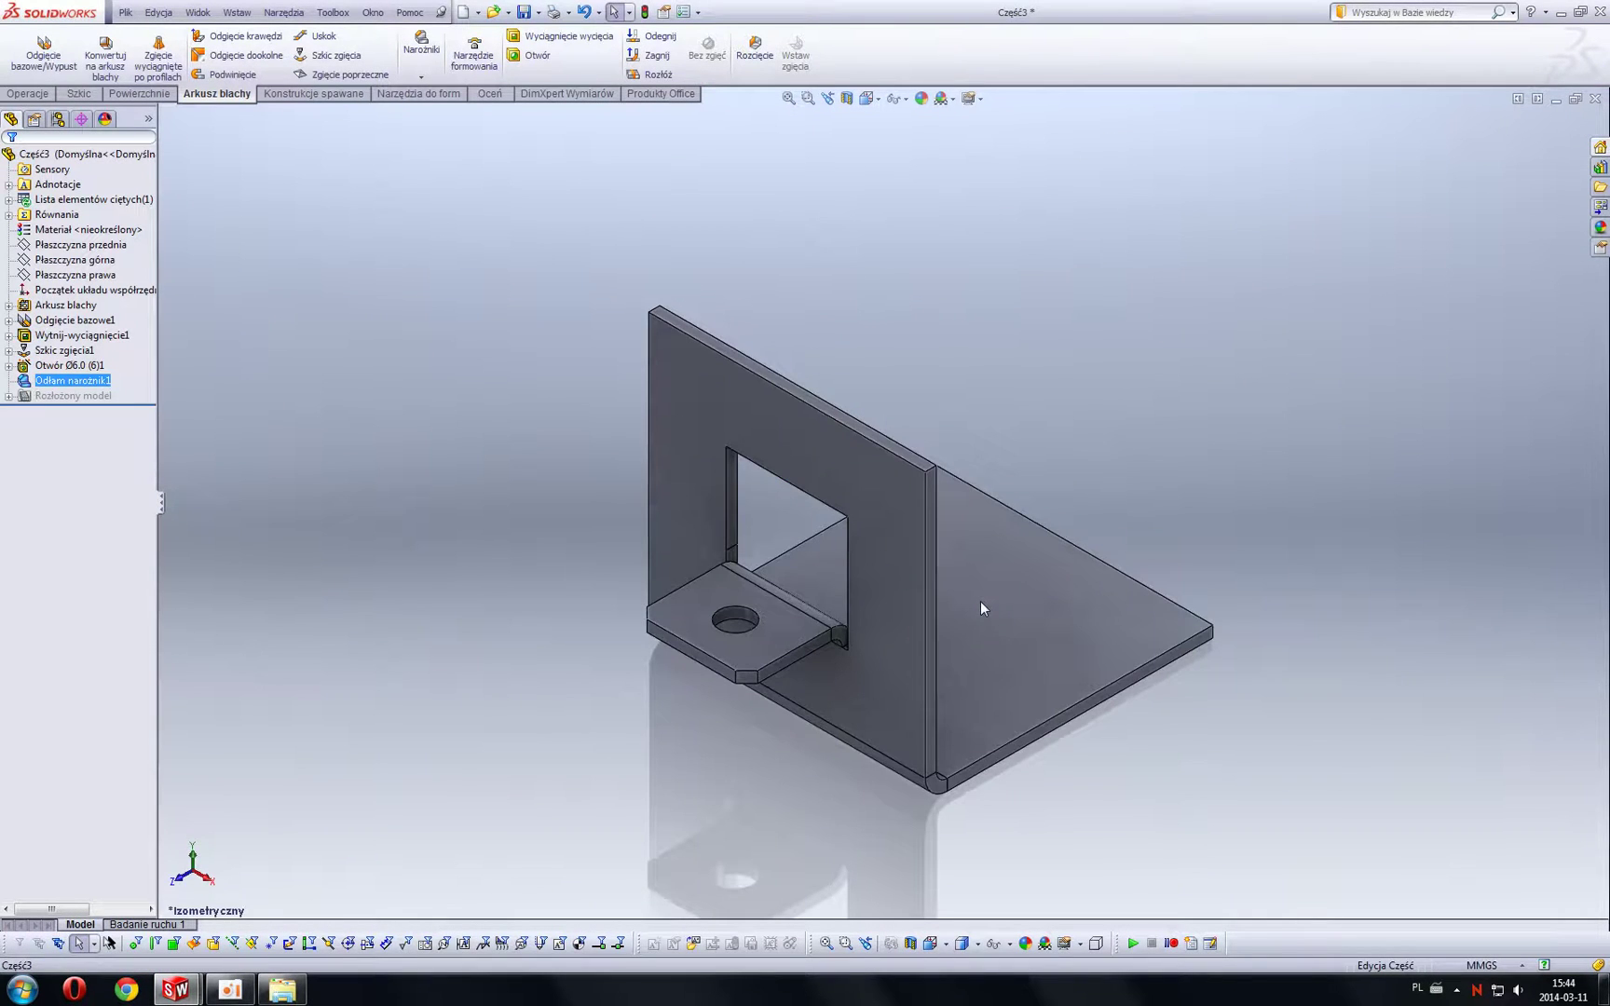
click(8, 396)
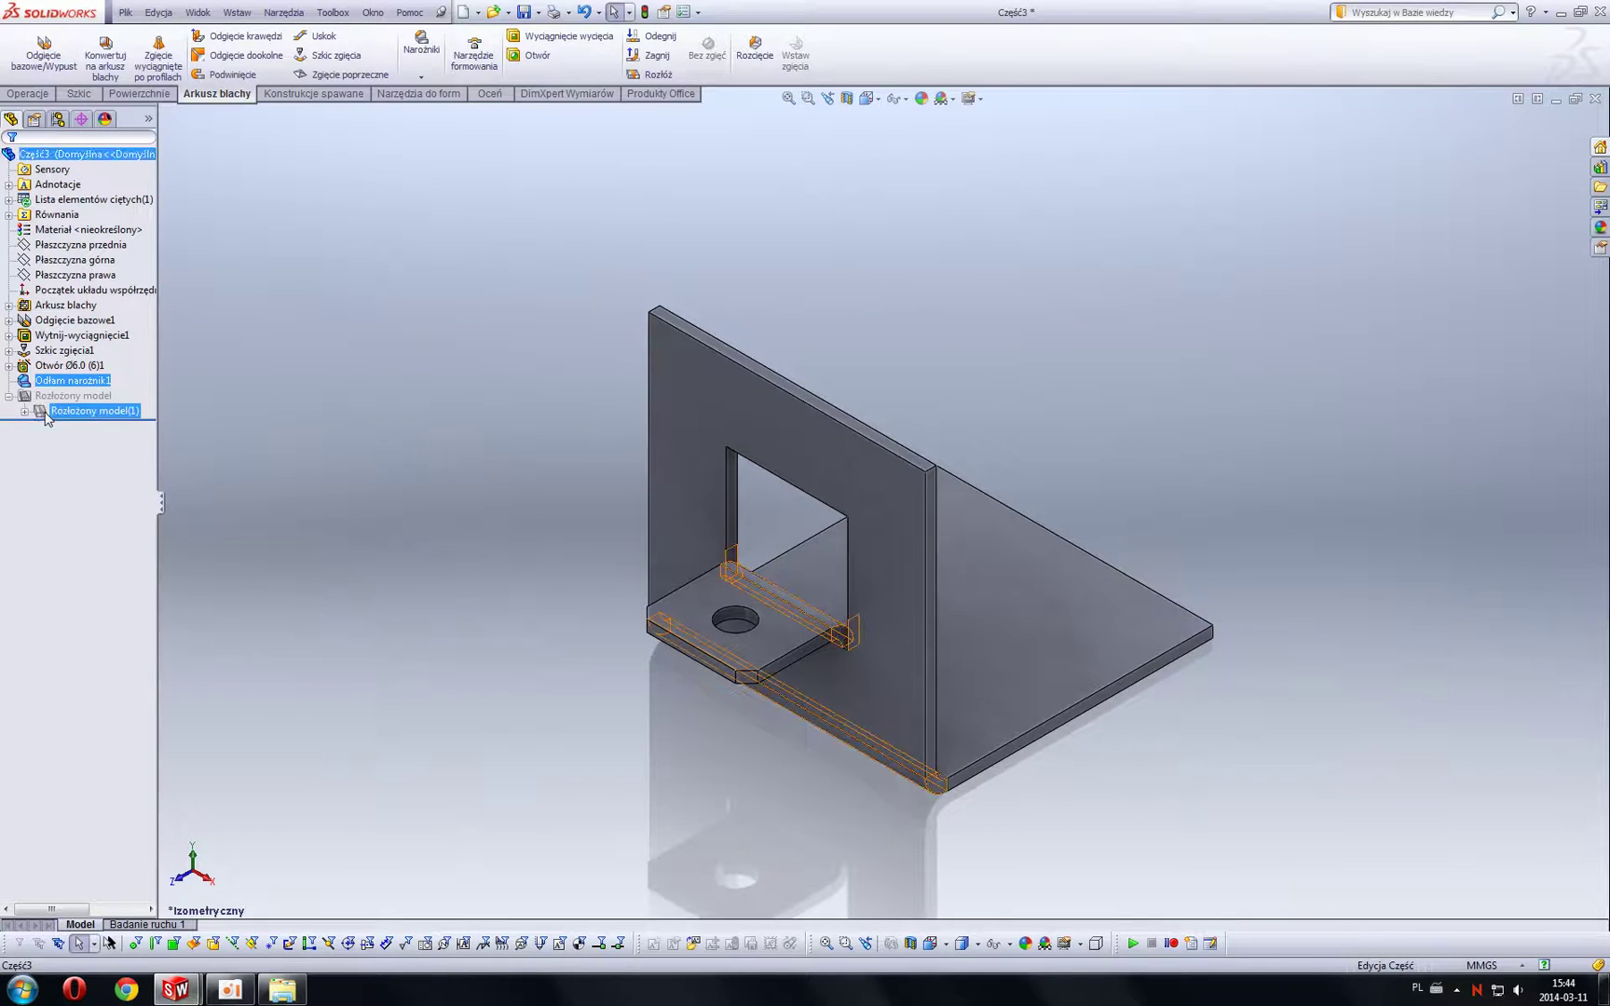
right_click(54, 412)
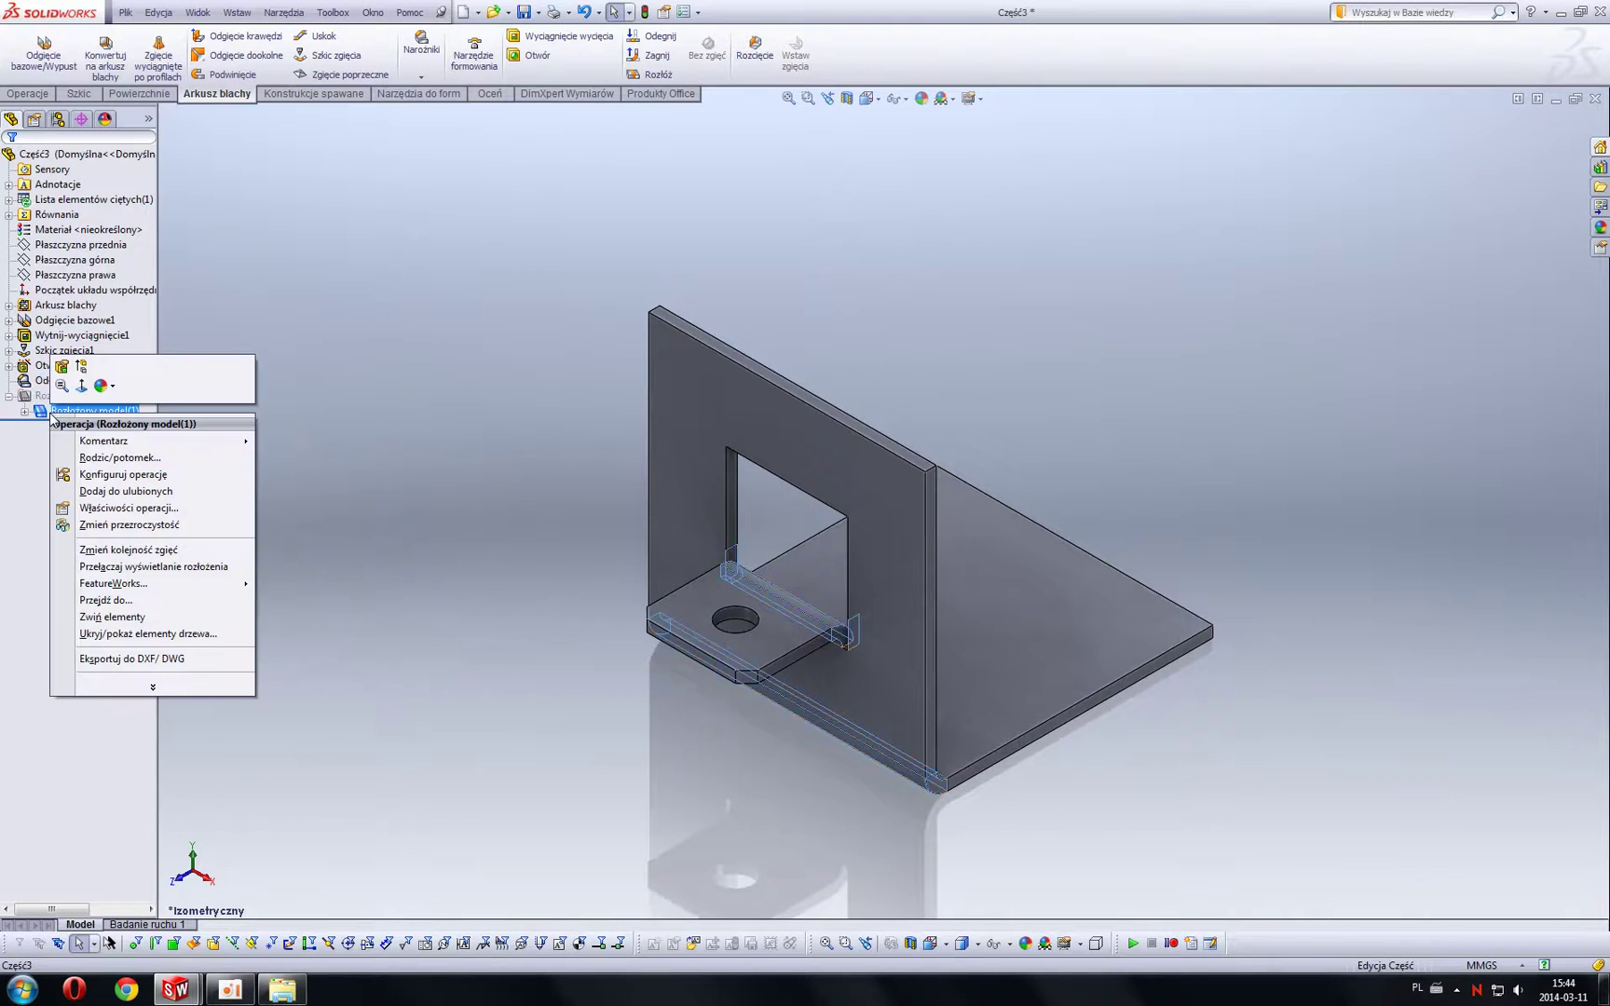
click(80, 369)
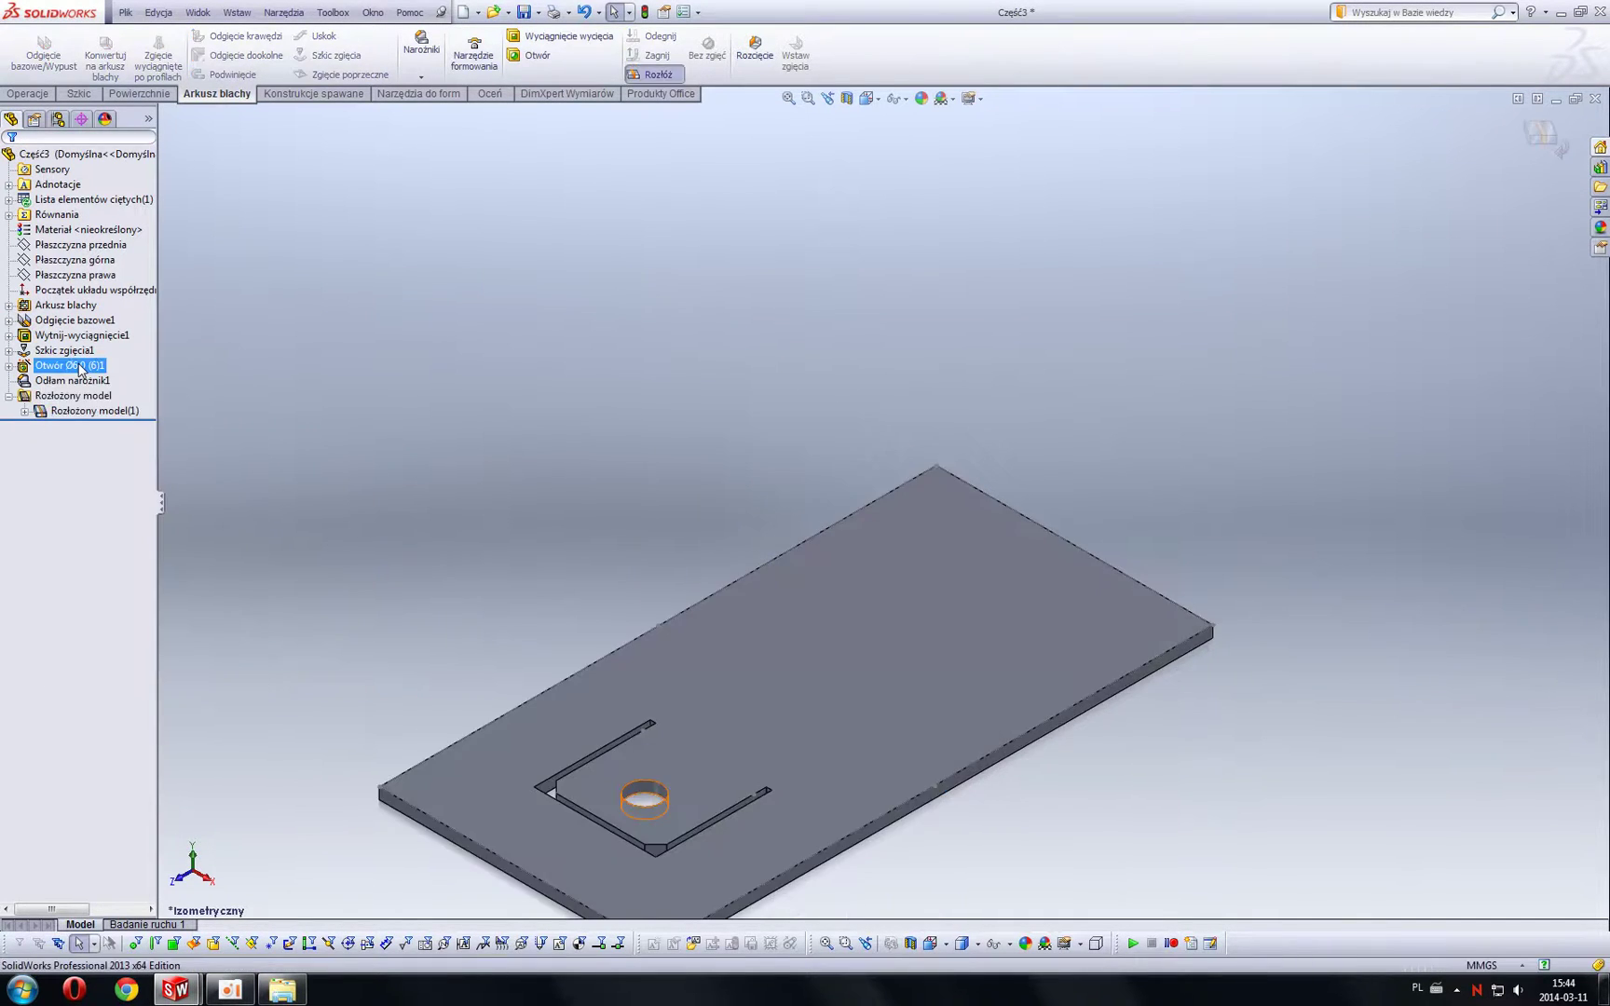
mouse_move(944, 705)
middle_down()
mouse_move(780, 700)
mouse_move(722, 791)
mouse_move(830, 852)
mouse_move(892, 611)
mouse_move(883, 574)
mouse_move(909, 658)
mouse_move(837, 618)
mouse_move(754, 658)
middle_up()
scroll(855, 611, down, 3)
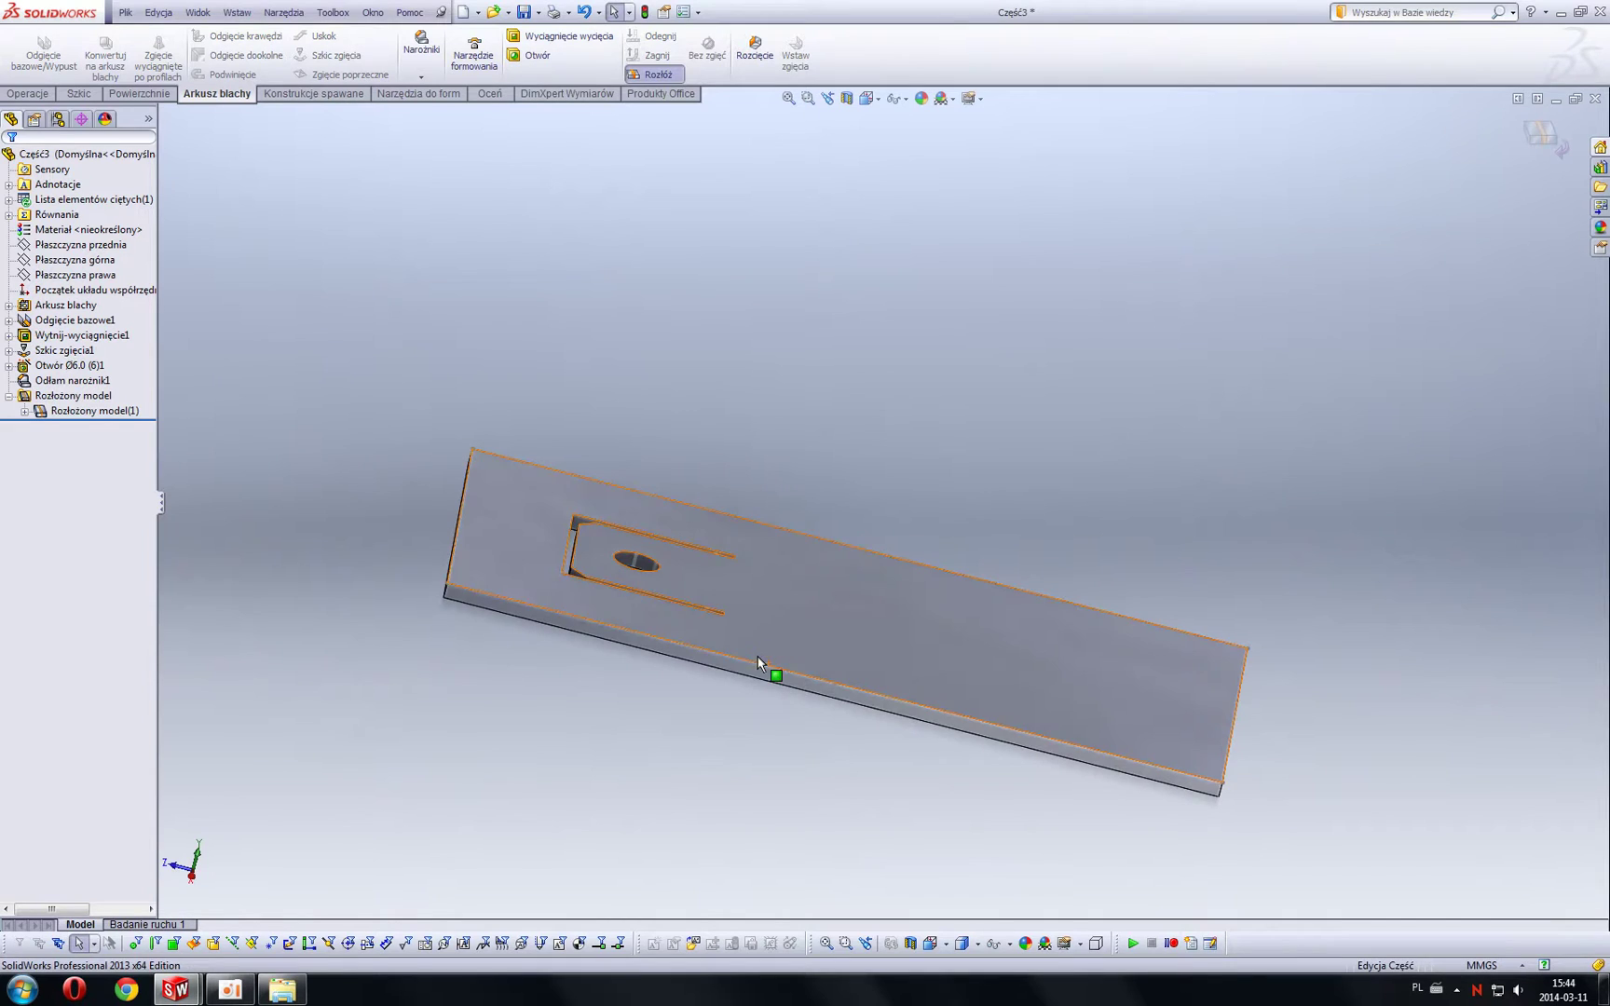
click(131, 412)
right_click(131, 415)
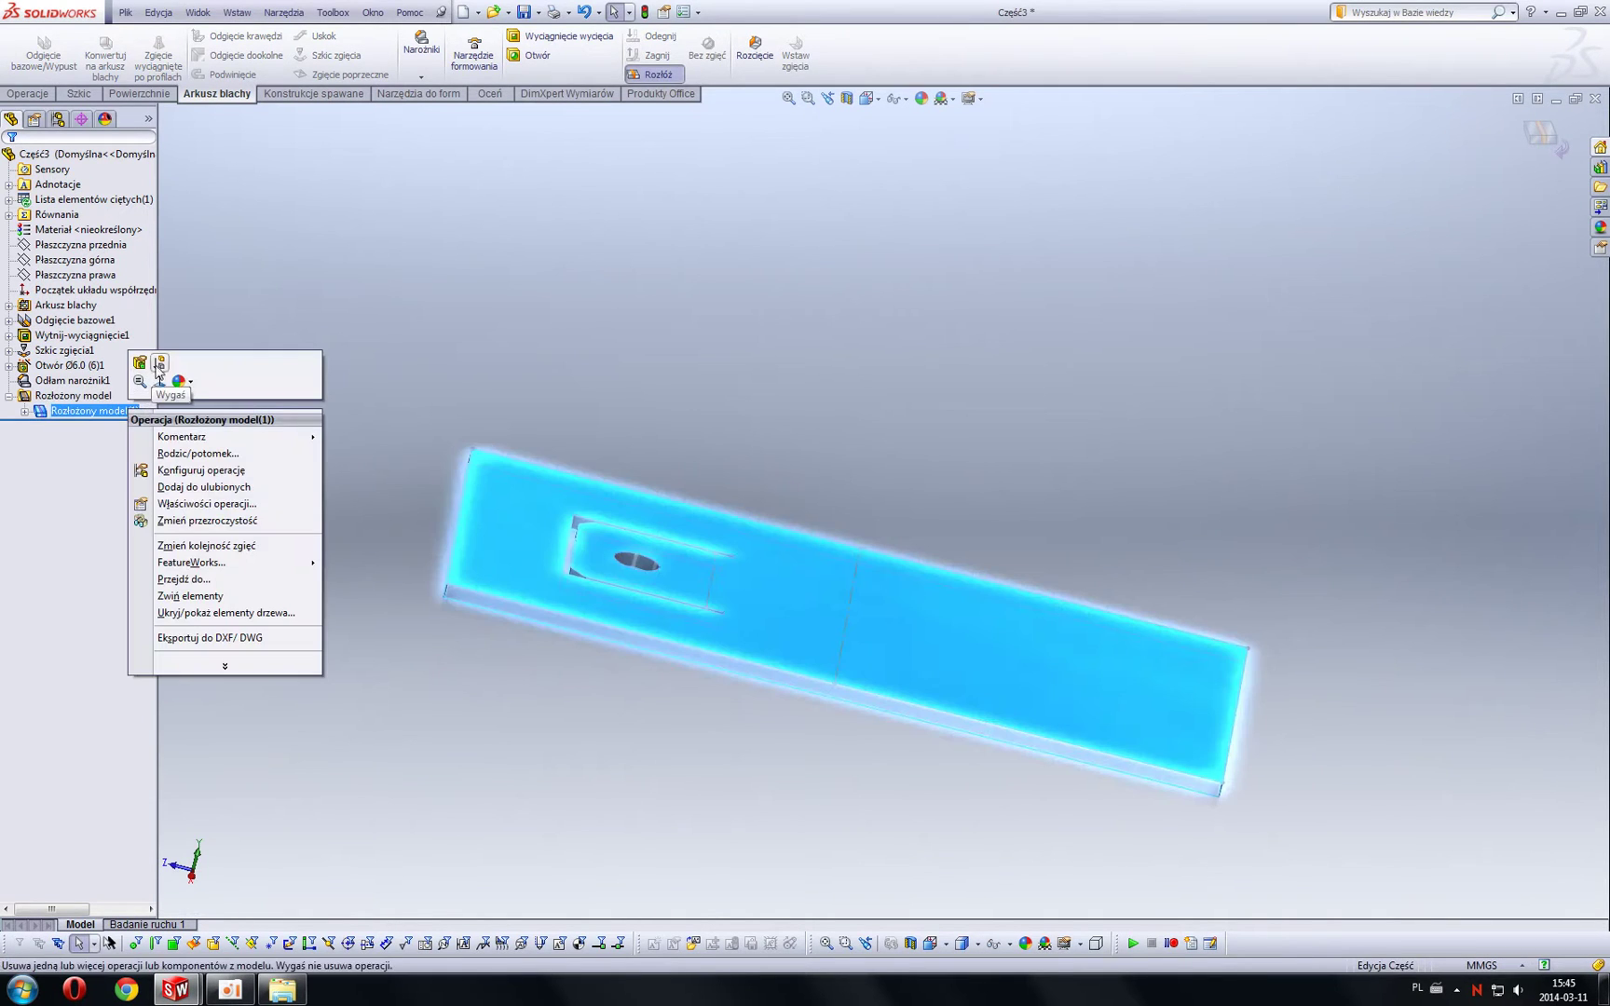
click(166, 384)
key(ctrl+7)
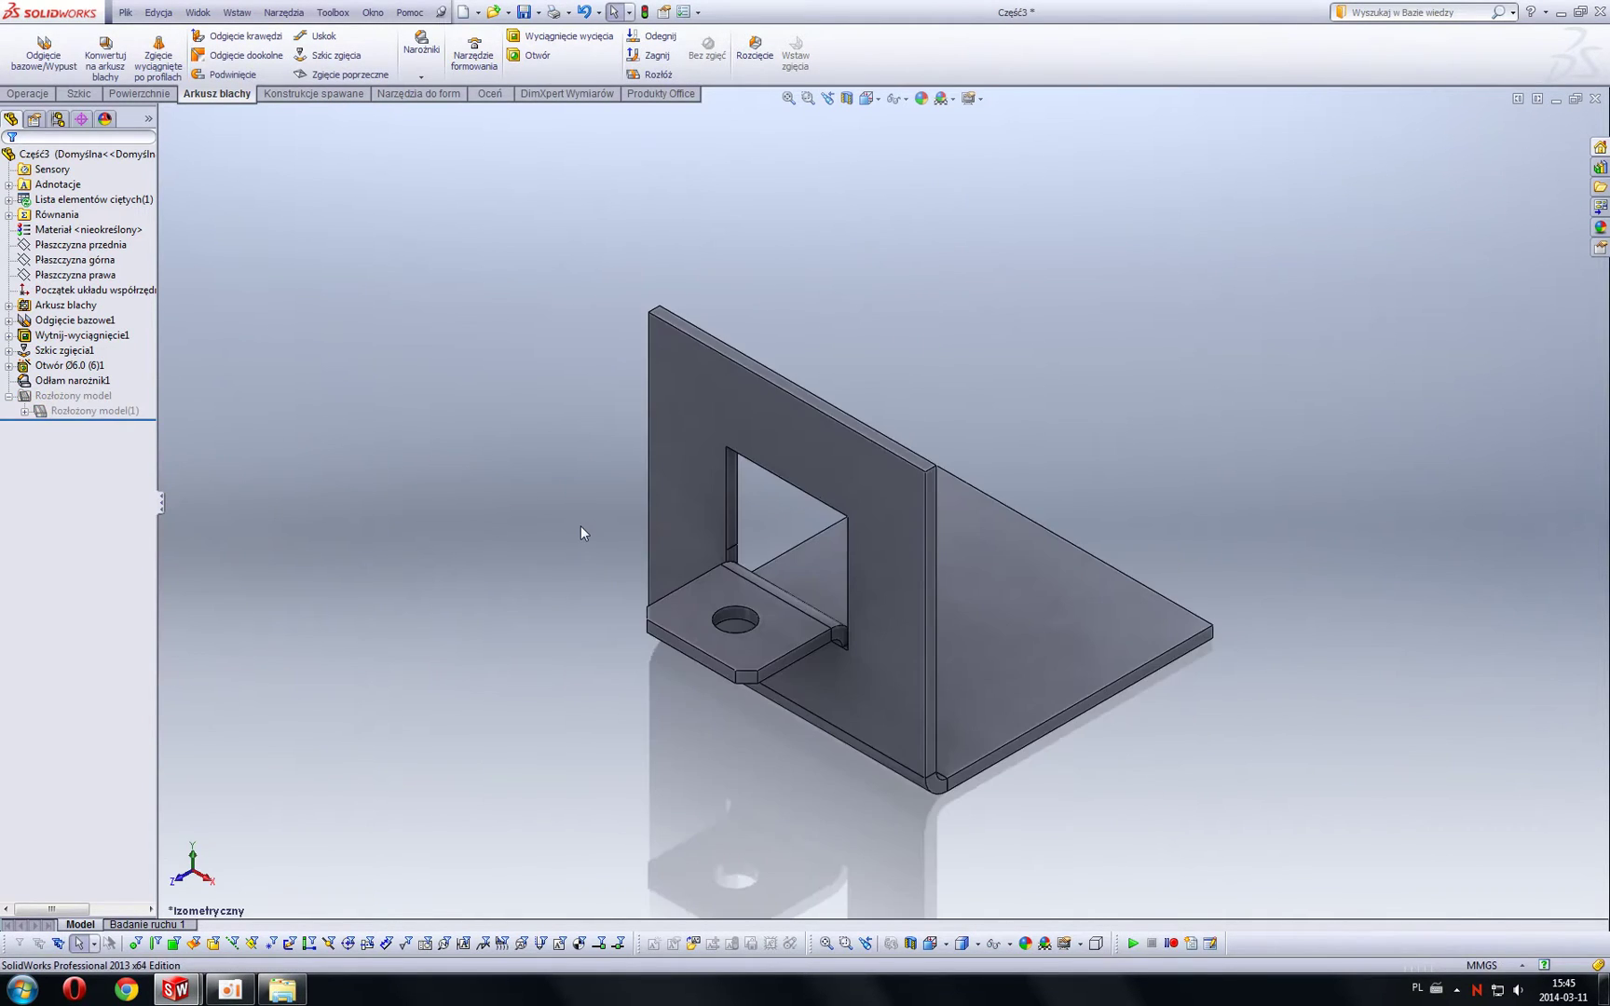